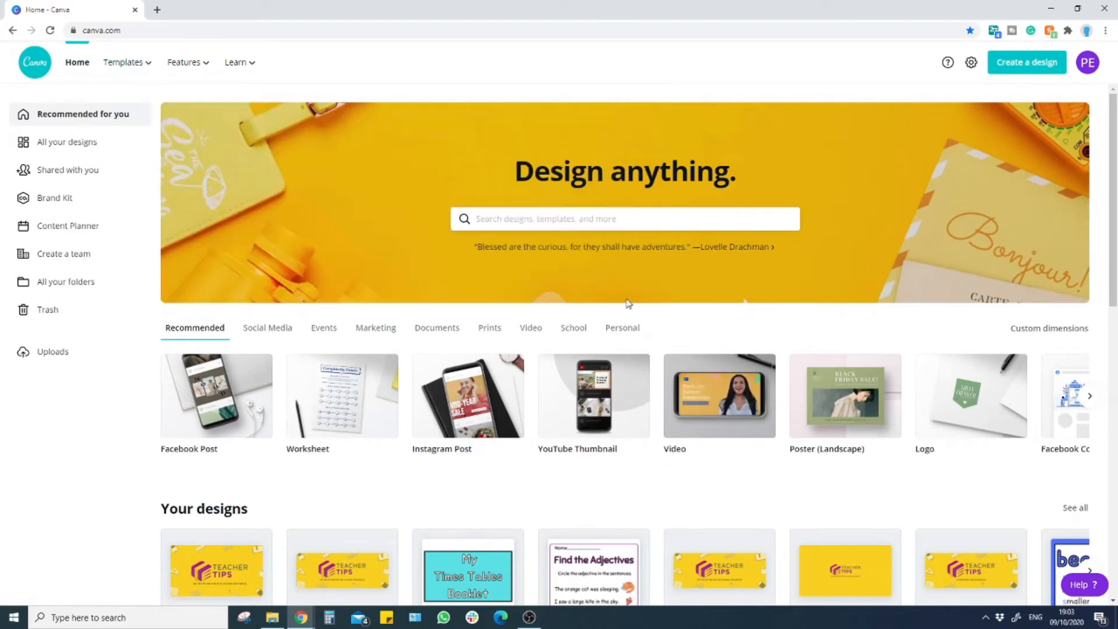
# Search for the Worksheet design type and create a blank worksheet design from it.
pyautogui.click(572, 217)
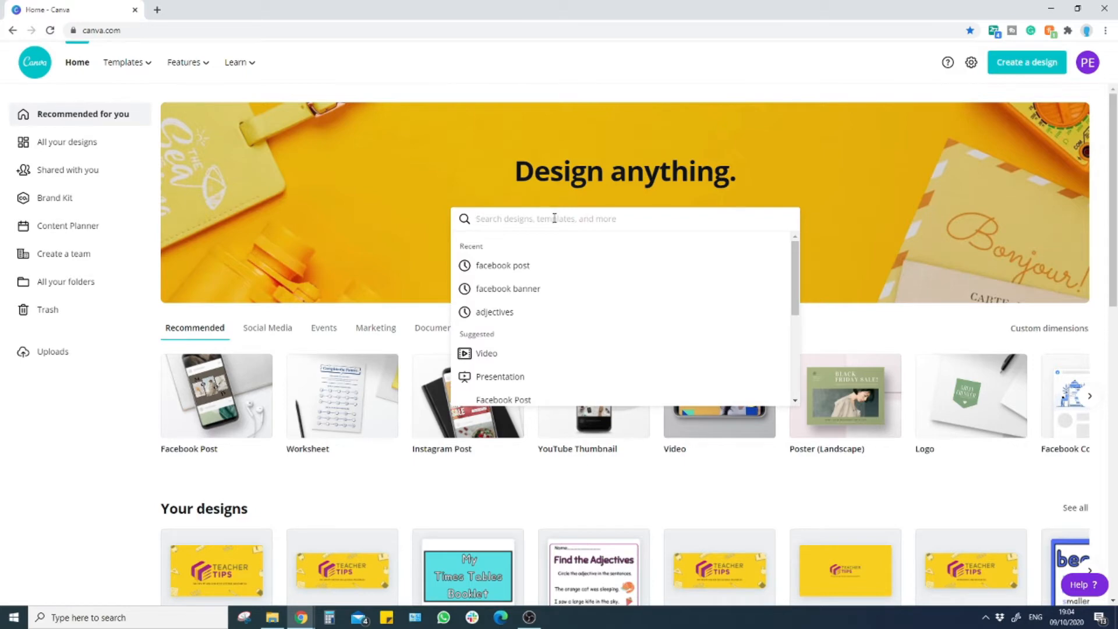
pyautogui.write('worksh')
pyautogui.click(518, 268)
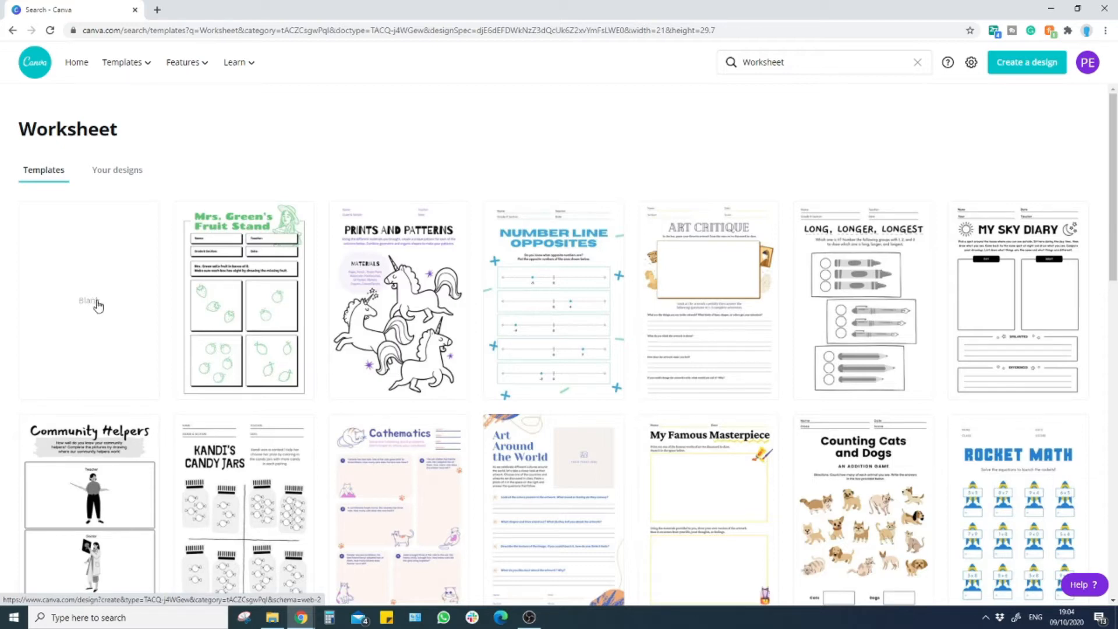
pyautogui.click(102, 306)
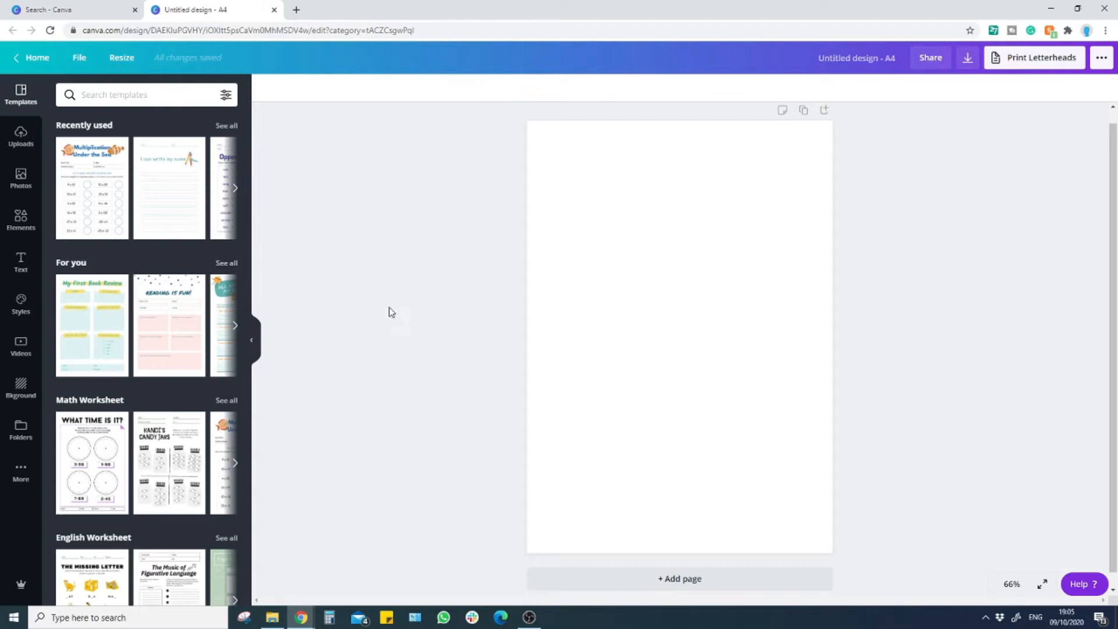
# Add a heading to the blank page with the text "CVC Worksheet".
pyautogui.click(19, 269)
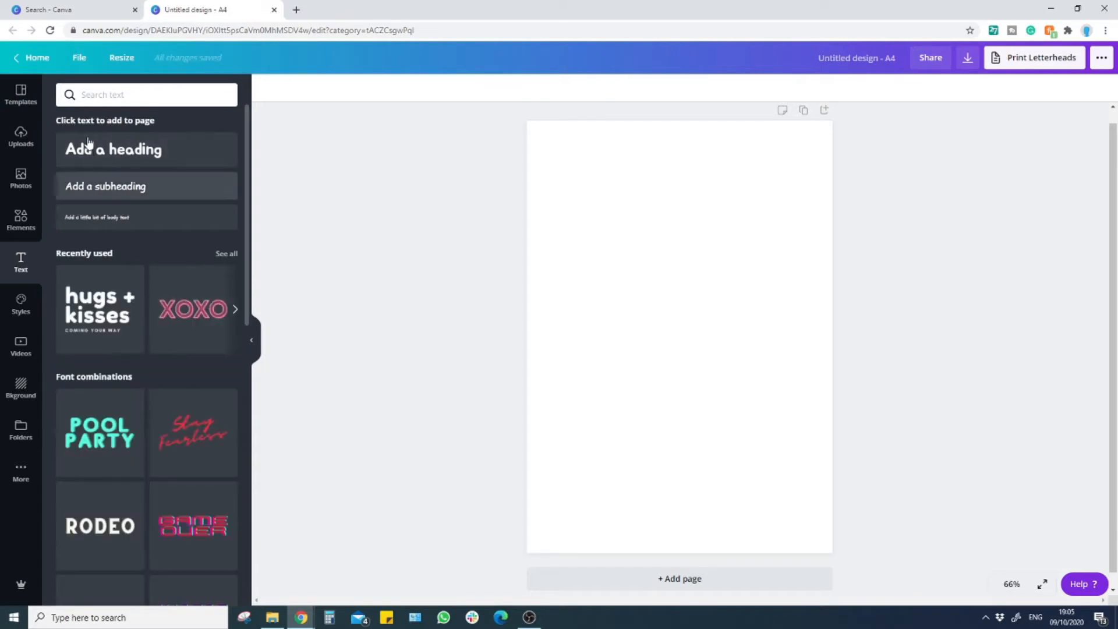
pyautogui.click(106, 156)
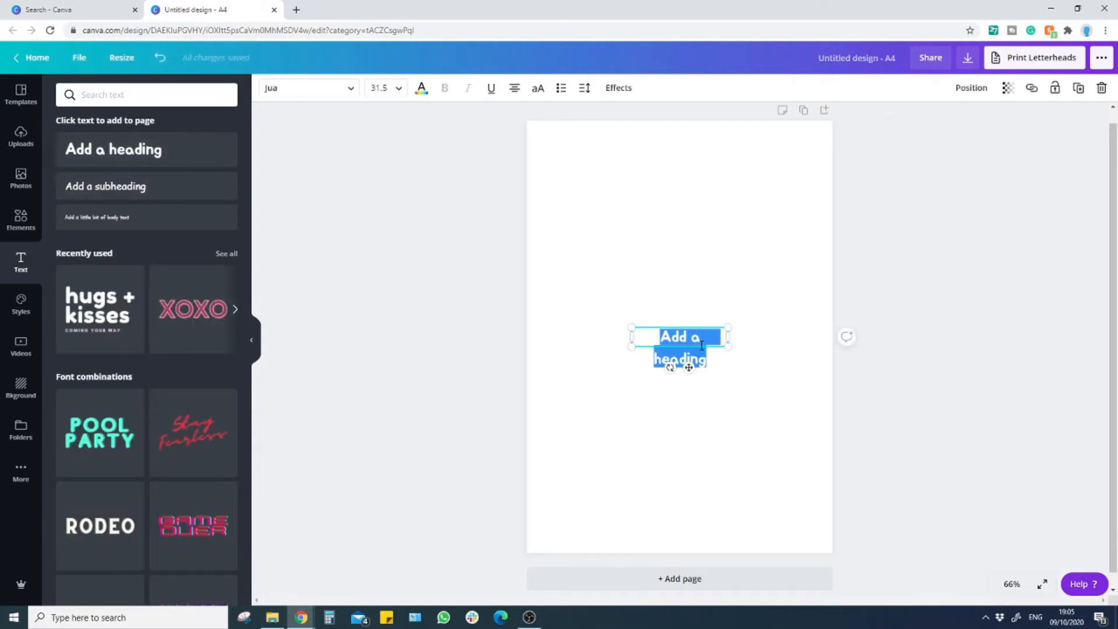
pyautogui.write('CV')
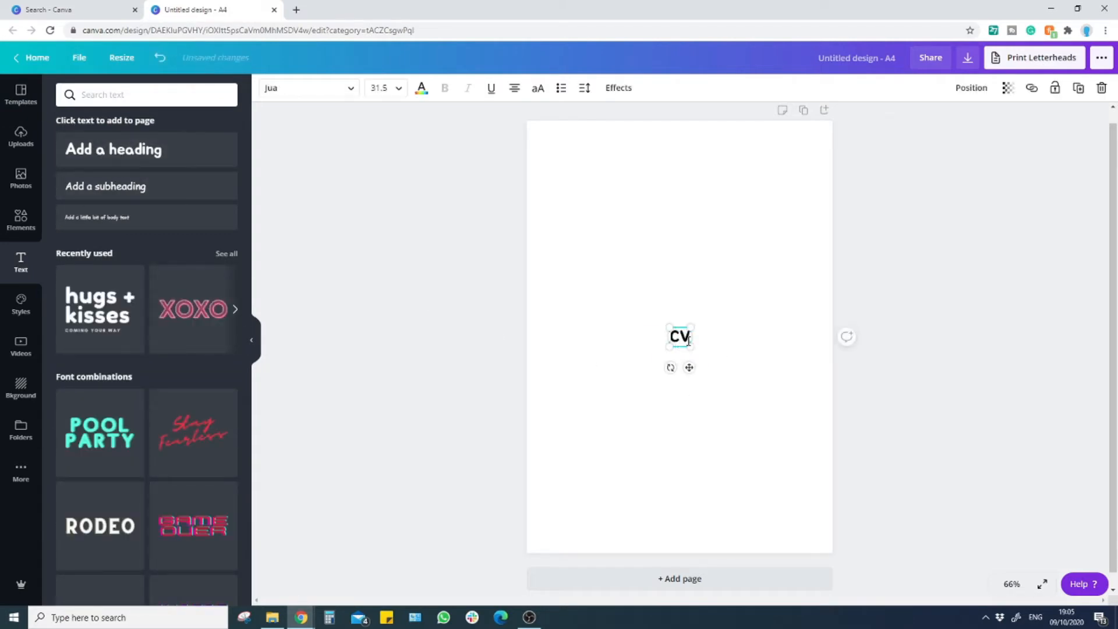
pyautogui.write('C Worksheet')
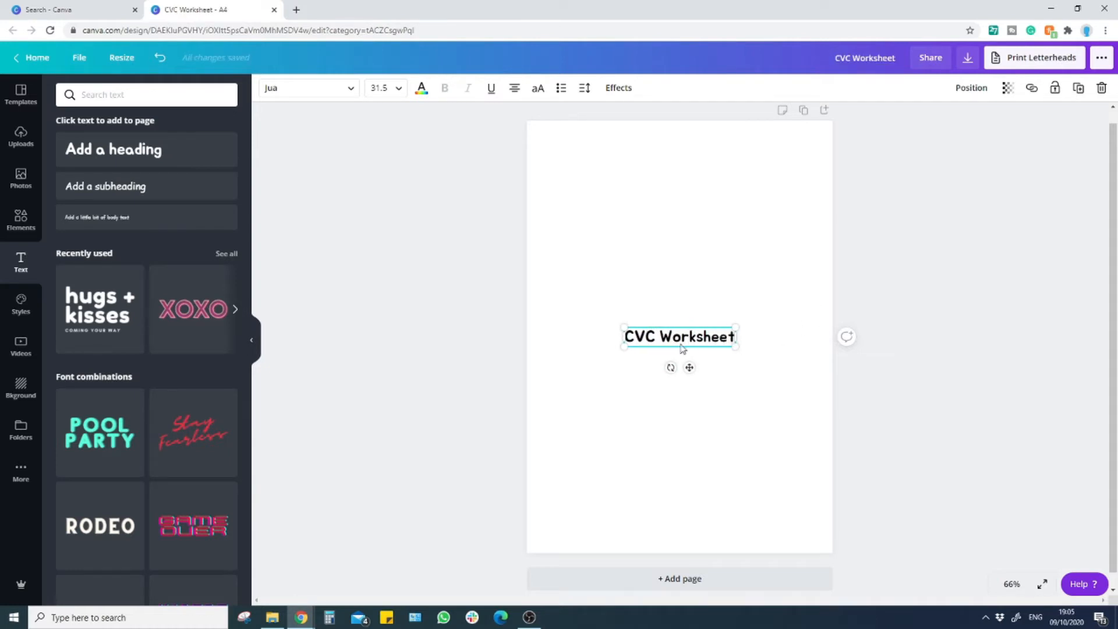
pyautogui.doubleClick(678, 343)
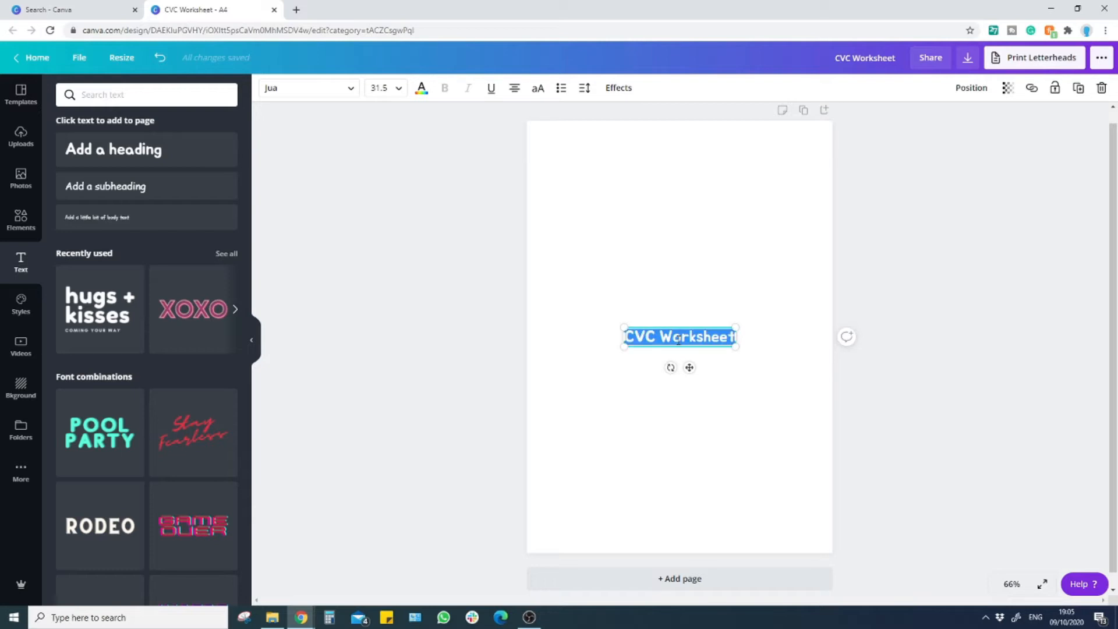
pyautogui.click(398, 88)
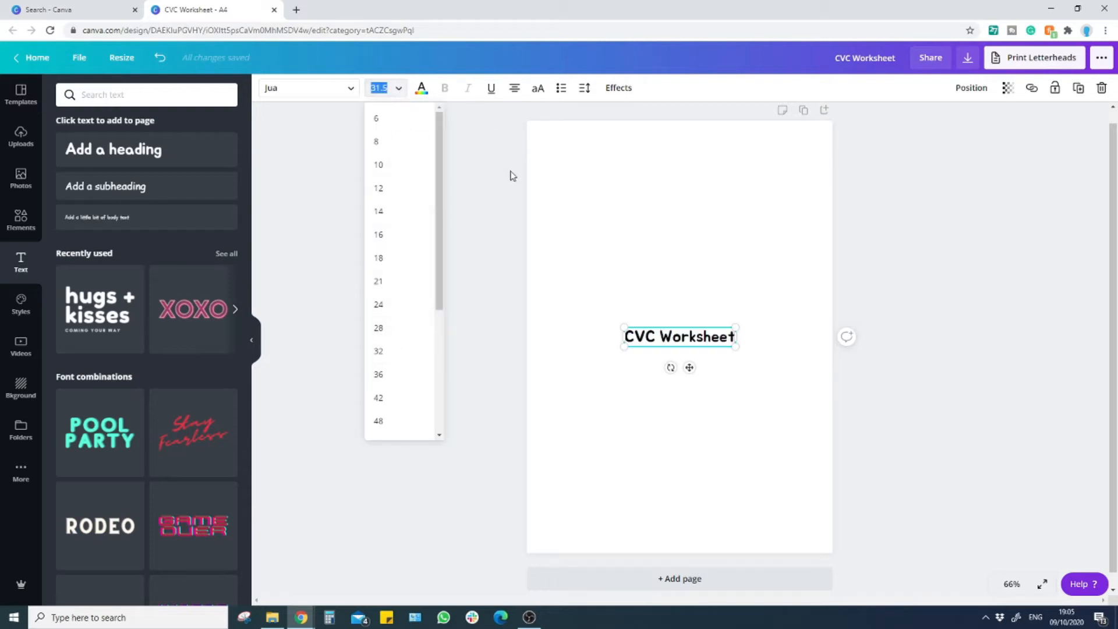
pyautogui.click(649, 169)
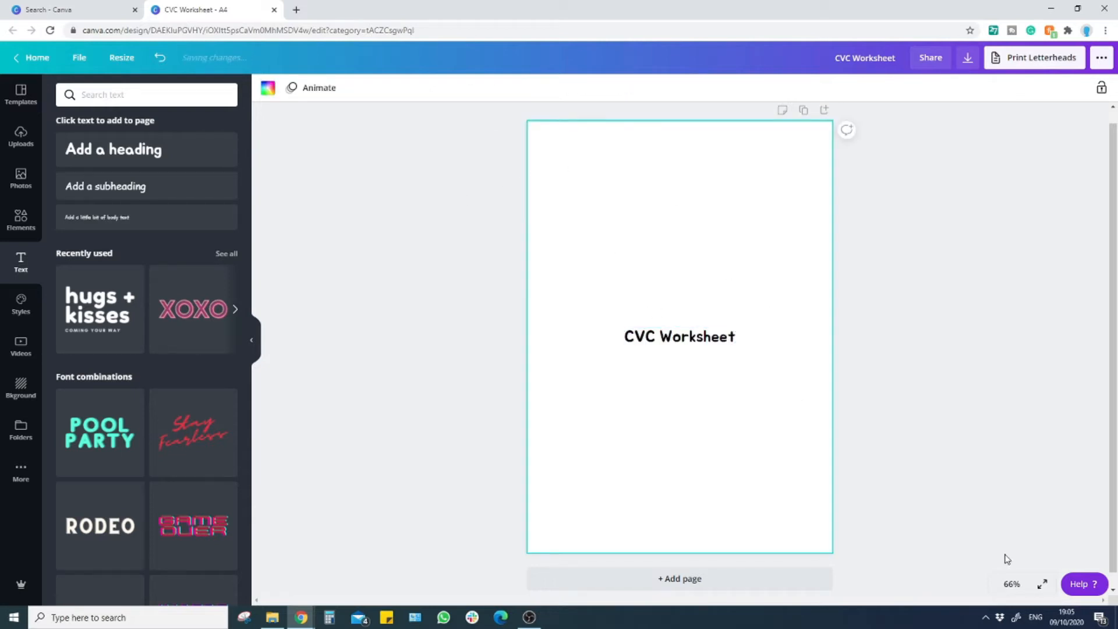
# Shift the "CVC Worksheet" heading up slightly and enlarge it to a font size of about 60.5.
pyautogui.click(1006, 583)
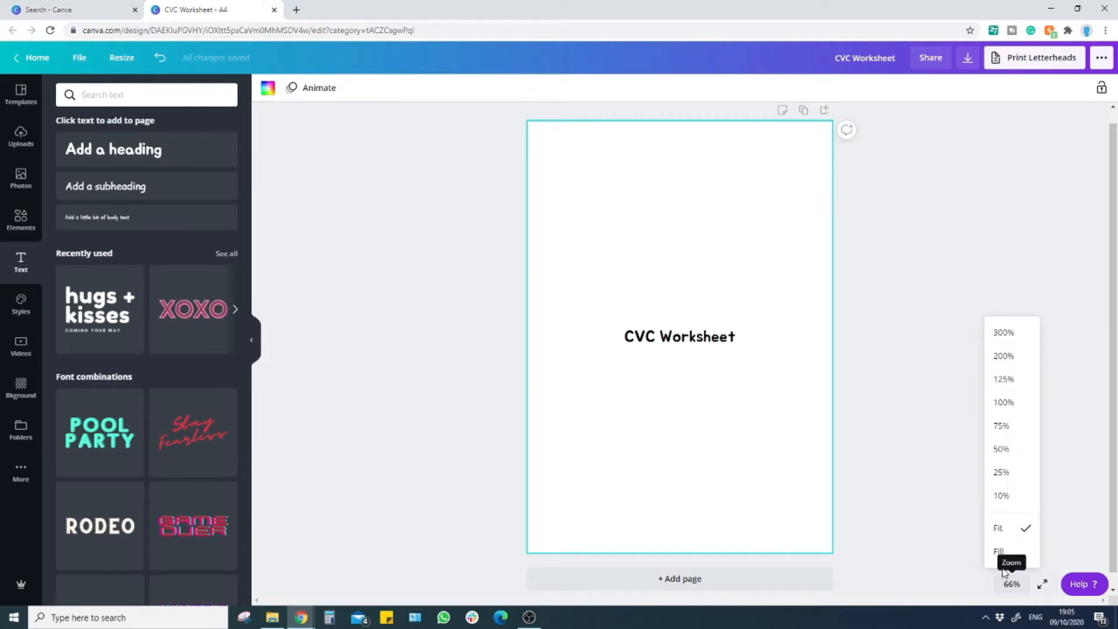
pyautogui.click(1011, 583)
pyautogui.click(1012, 580)
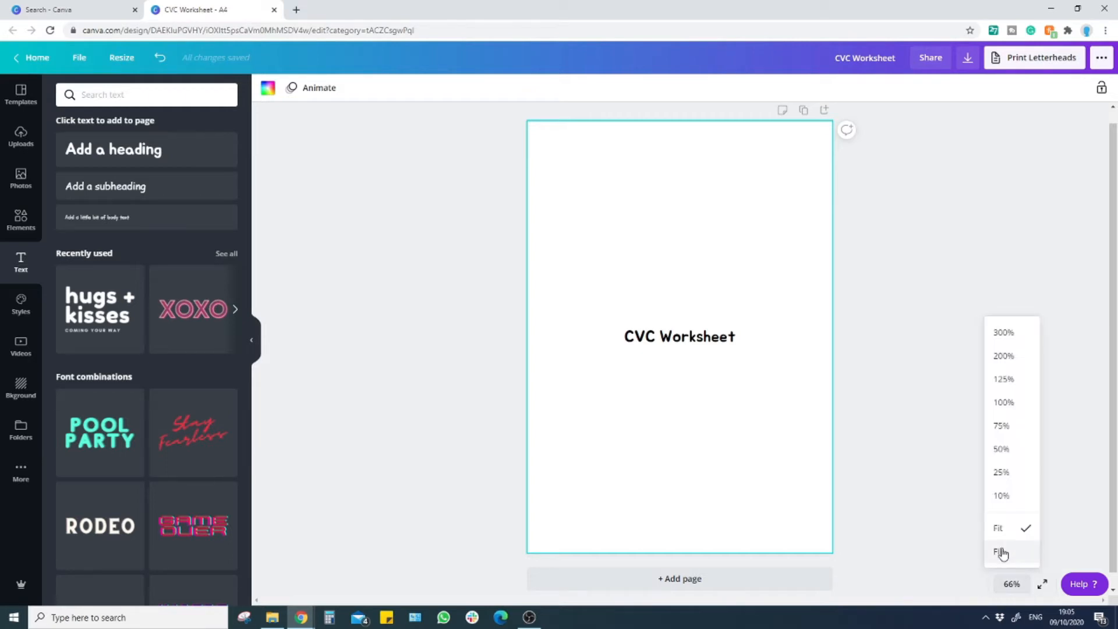
pyautogui.click(999, 550)
pyautogui.scroll(1, 871, 413)
pyautogui.scroll(-1, 872, 412)
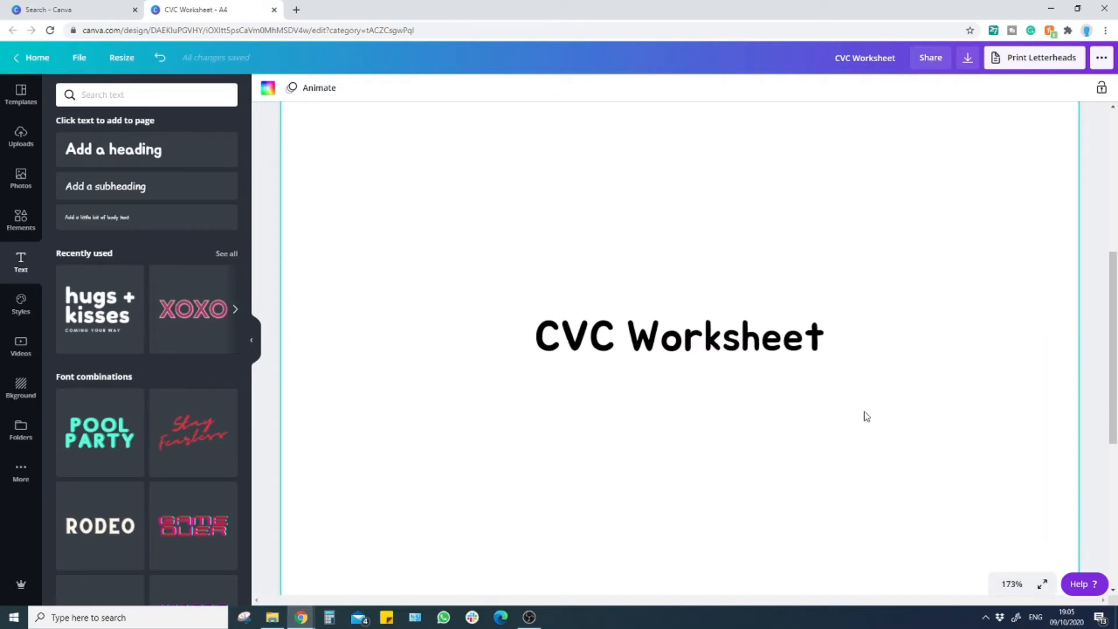
pyautogui.click(746, 354)
pyautogui.moveTo(746, 355); pyautogui.dragTo(701, 266)
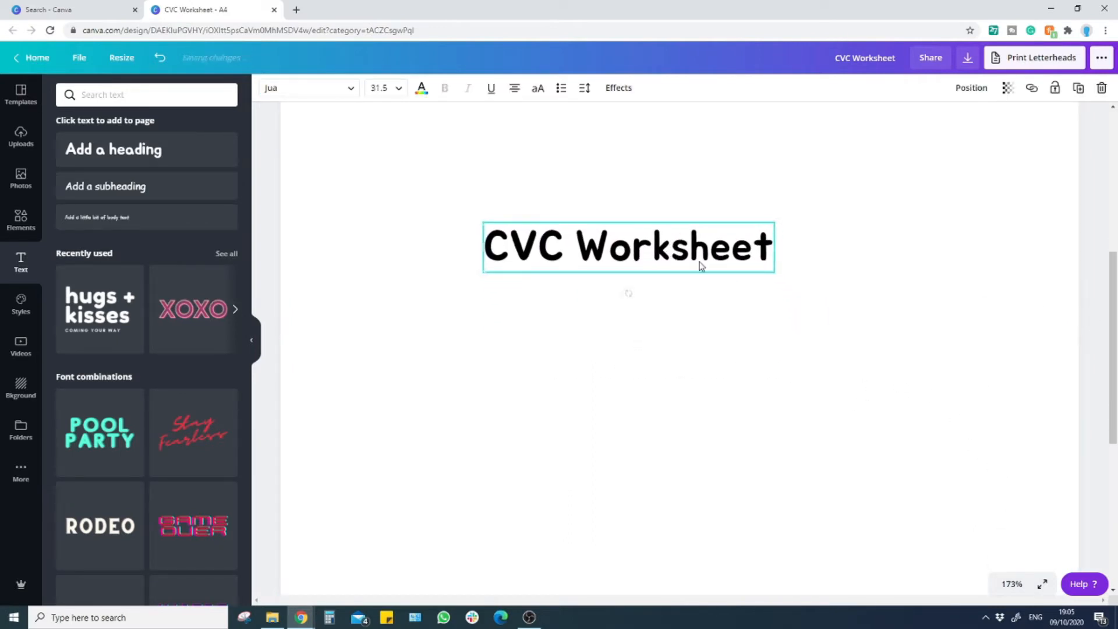
pyautogui.click(756, 301)
pyautogui.click(695, 258)
pyautogui.moveTo(774, 271); pyautogui.dragTo(1026, 411)
pyautogui.click(1011, 583)
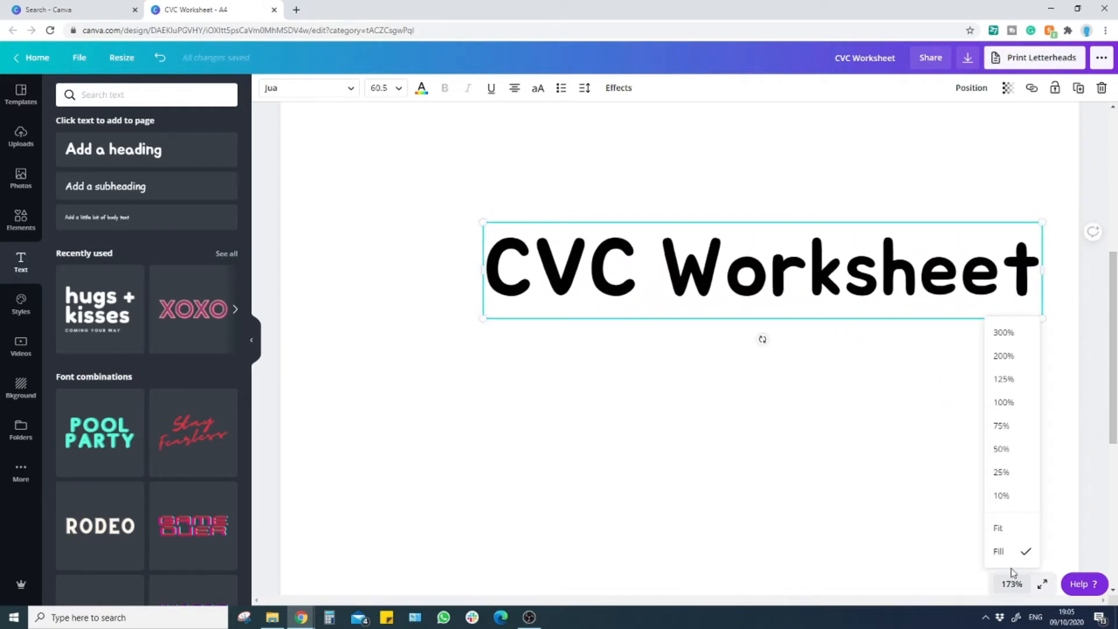
pyautogui.click(1001, 530)
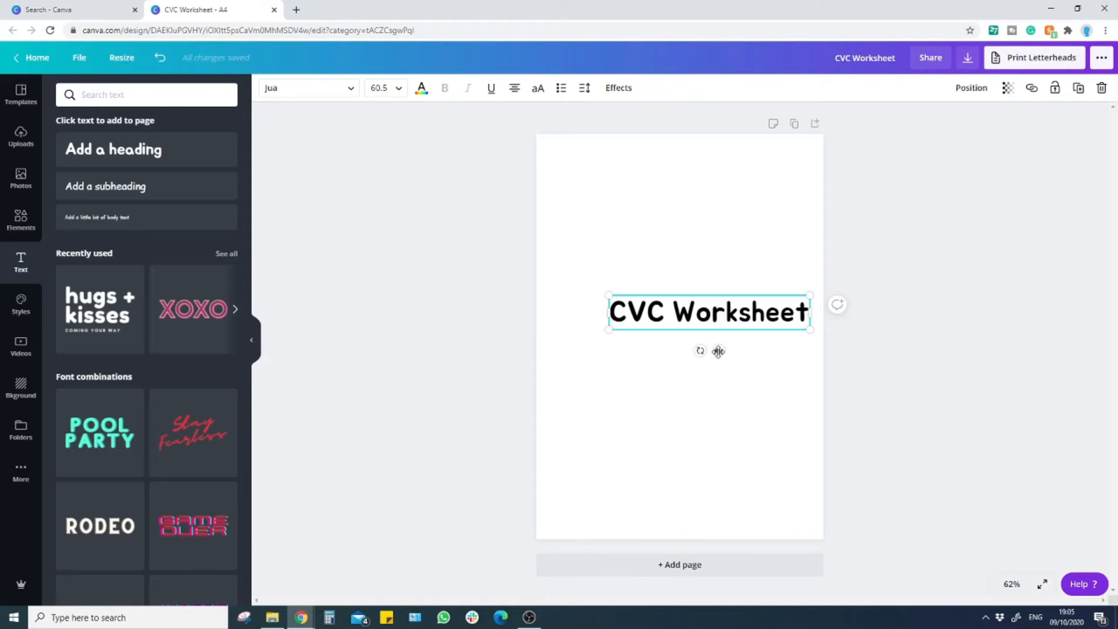
# Enlarge the heading to a font size of about 77.4 and centre it horizontally along the page's upper edge.
pyautogui.moveTo(719, 350); pyautogui.dragTo(690, 200)
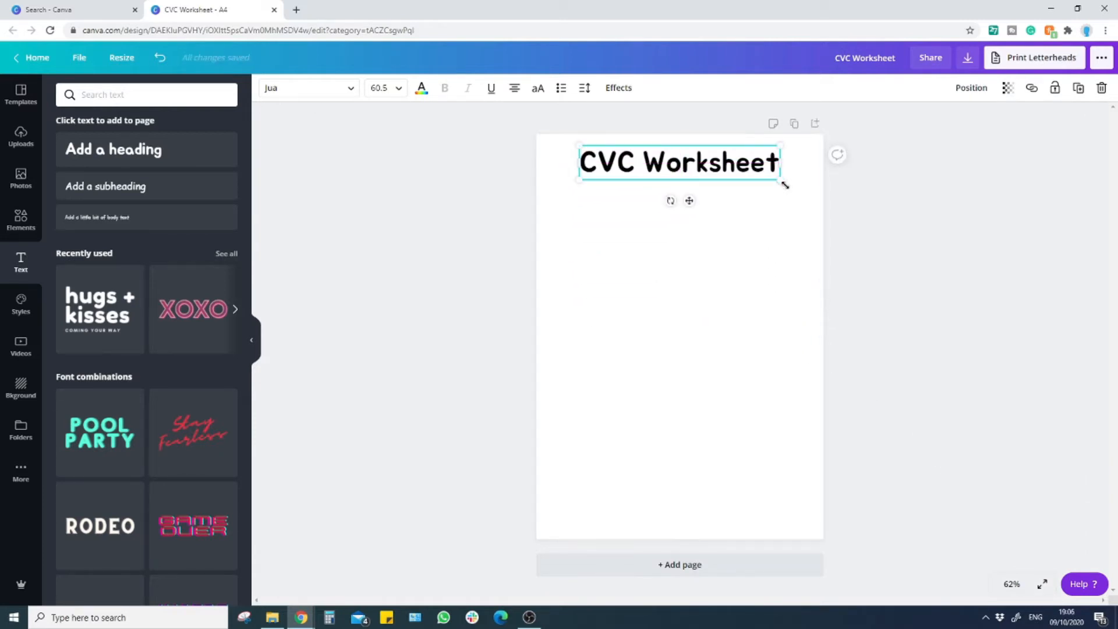
pyautogui.moveTo(784, 185); pyautogui.dragTo(836, 222)
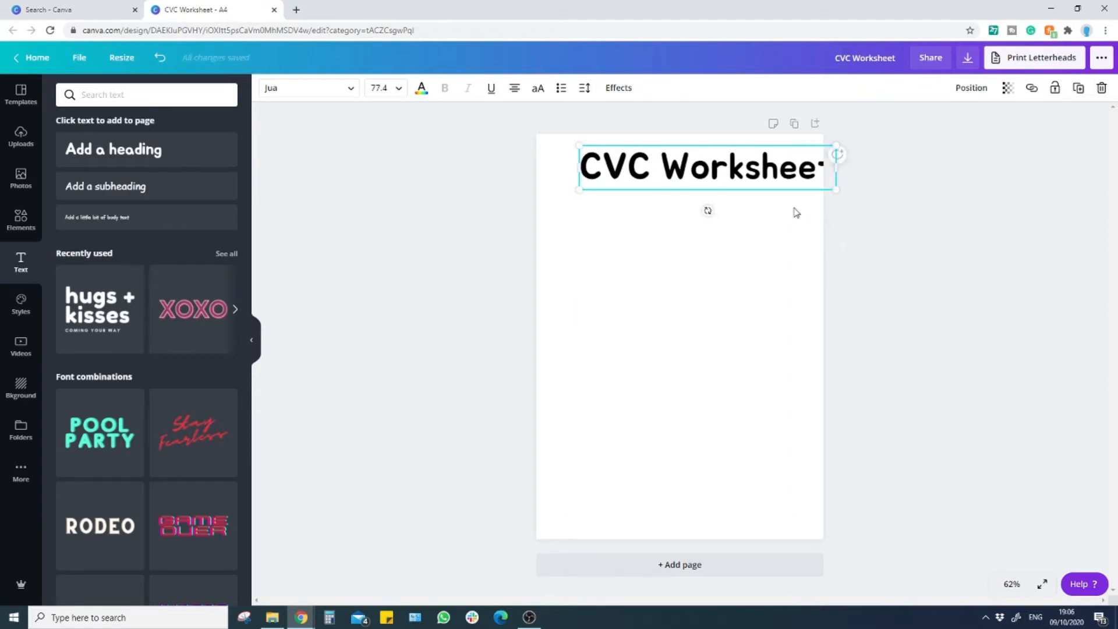
pyautogui.click(795, 212)
pyautogui.moveTo(770, 175); pyautogui.dragTo(741, 170)
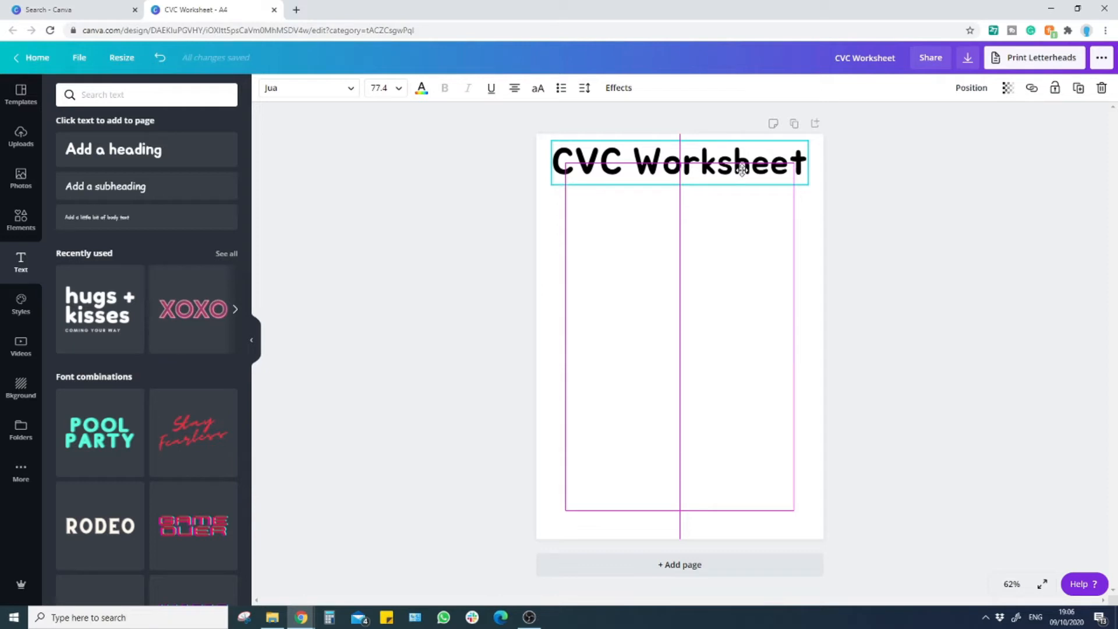
pyautogui.moveTo(741, 170); pyautogui.dragTo(742, 170)
pyautogui.click(745, 217)
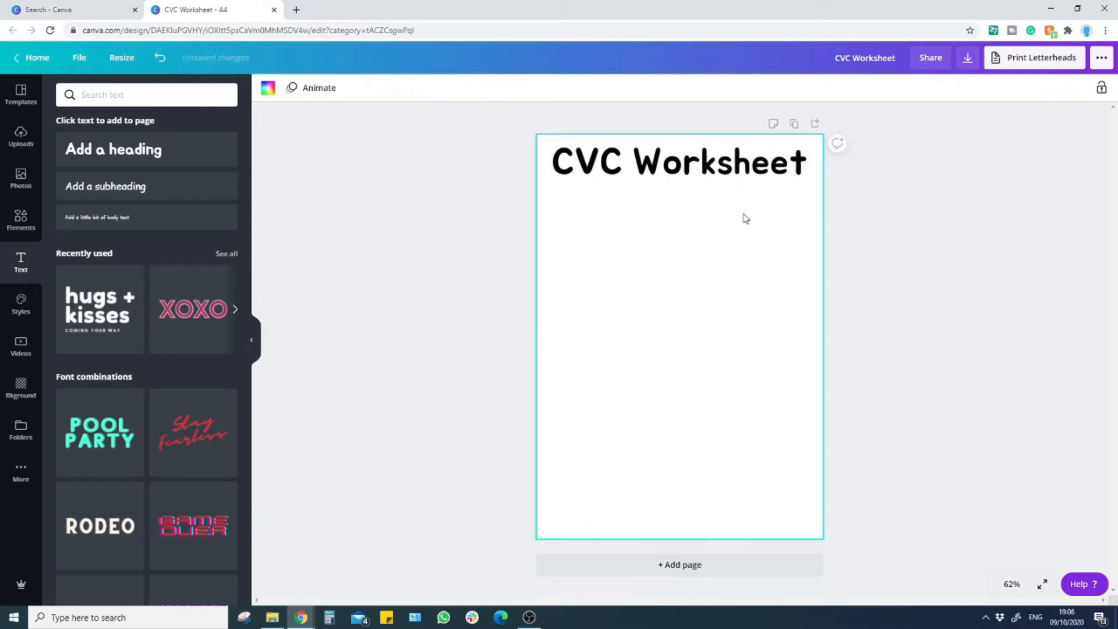
# Change the font of the "CVC Worksheet" heading to Comic Sans MS Regular.
pyautogui.click(660, 169)
pyautogui.doubleClick(659, 169)
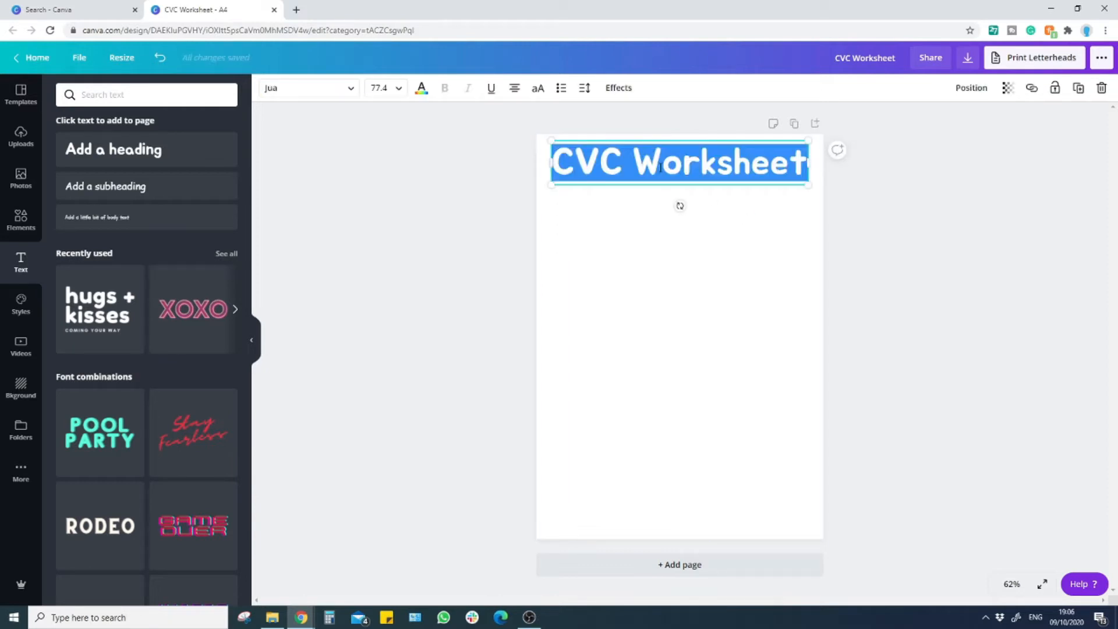
pyautogui.click(350, 88)
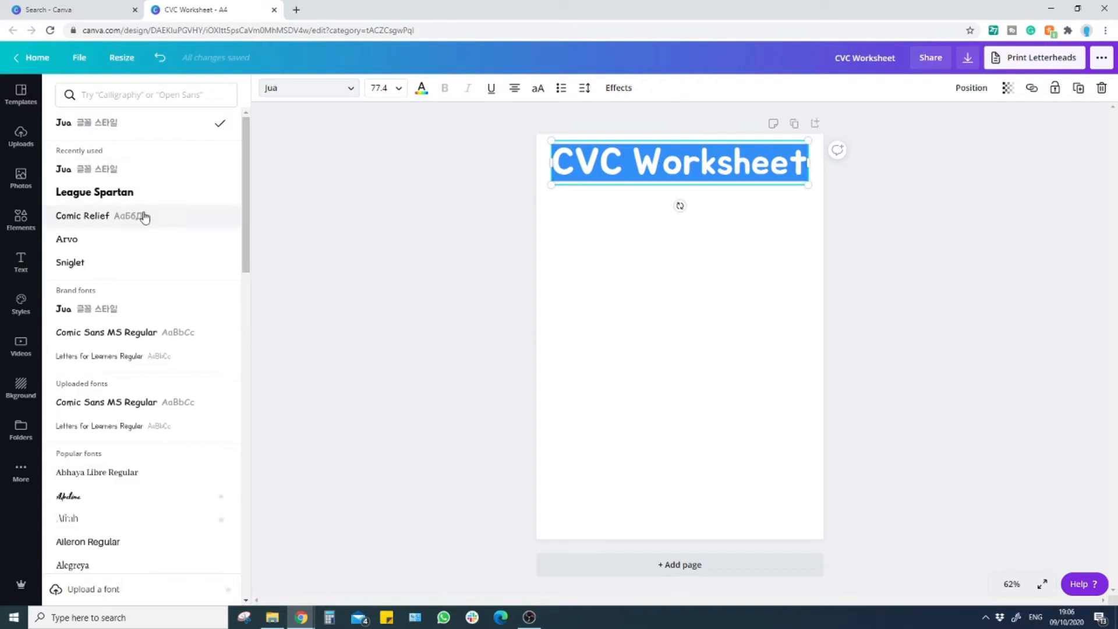
pyautogui.click(145, 335)
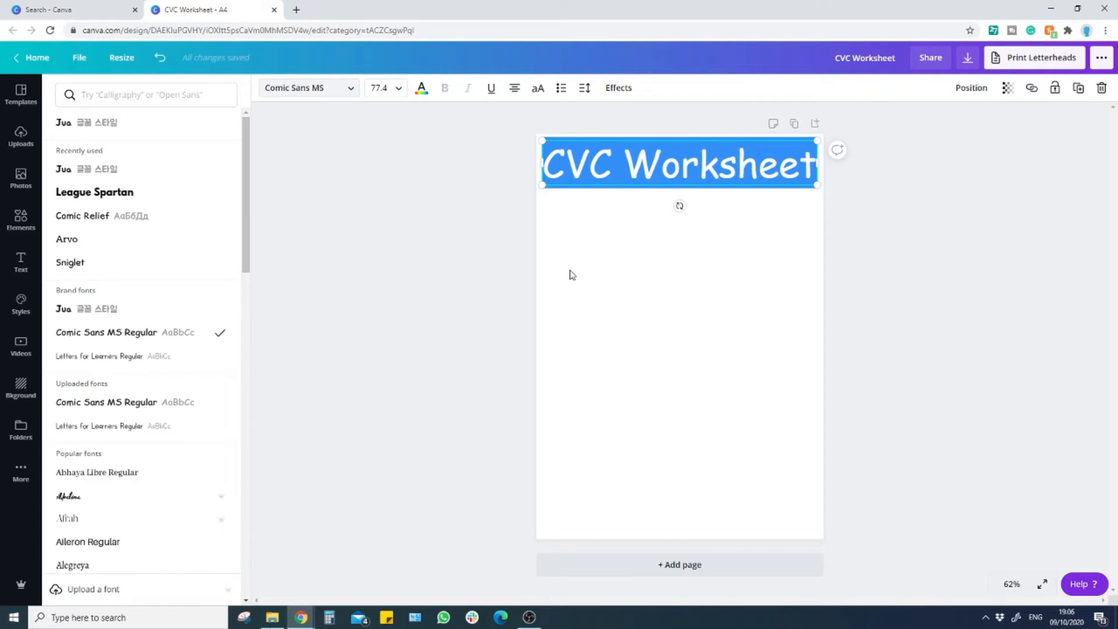
pyautogui.click(624, 309)
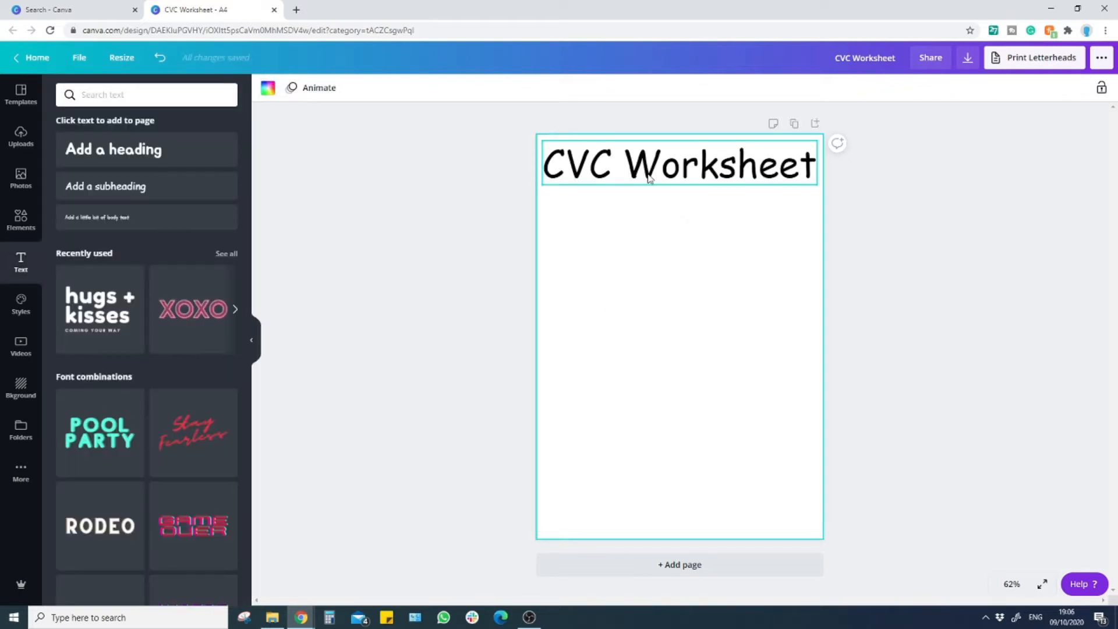
# Apply the Splice text effect to the whole heading with an offset of 0.
pyautogui.doubleClick(670, 175)
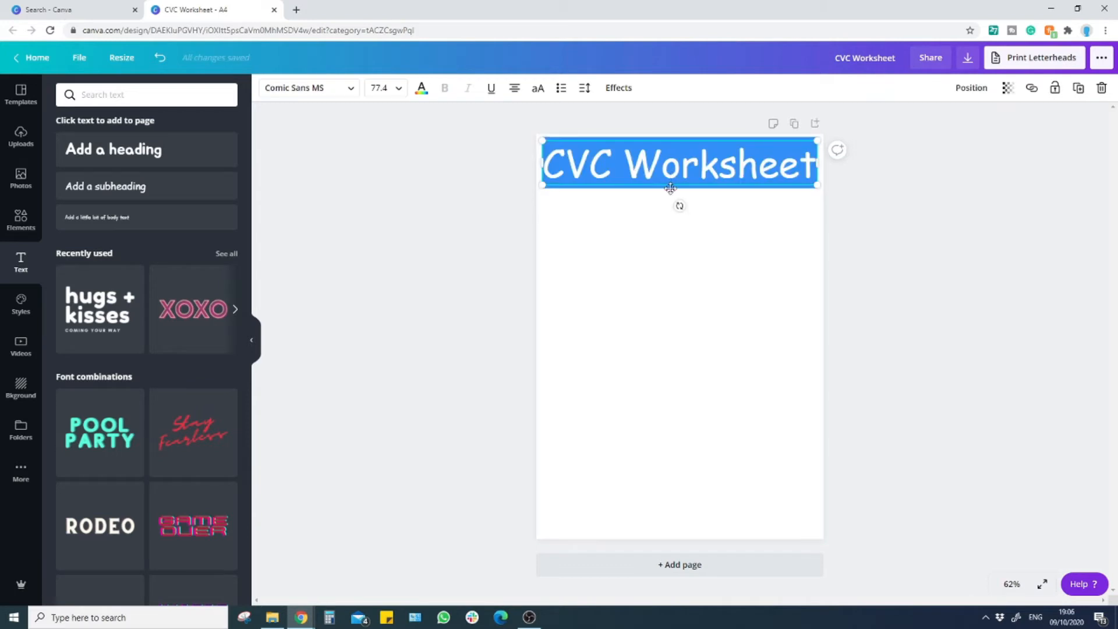
pyautogui.tripleClick(671, 165)
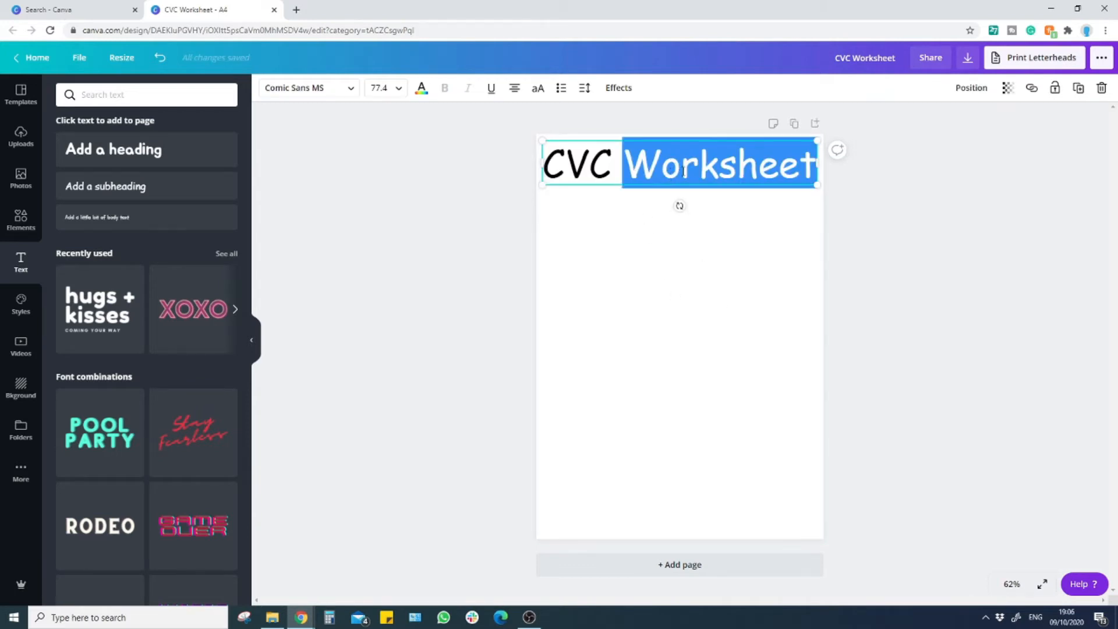
pyautogui.click(618, 88)
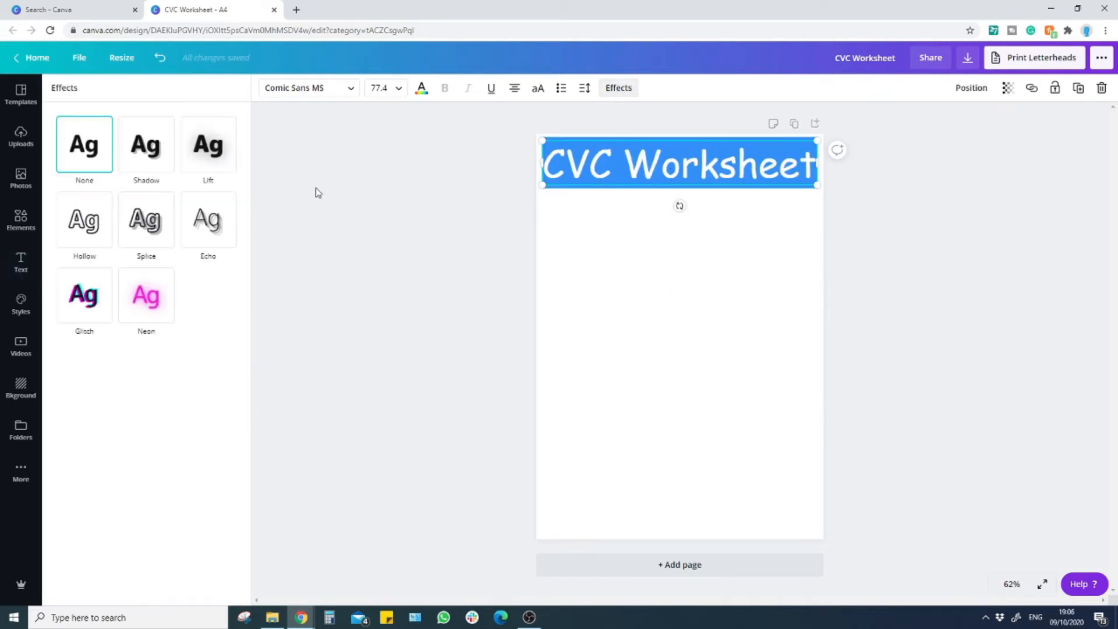
pyautogui.click(149, 227)
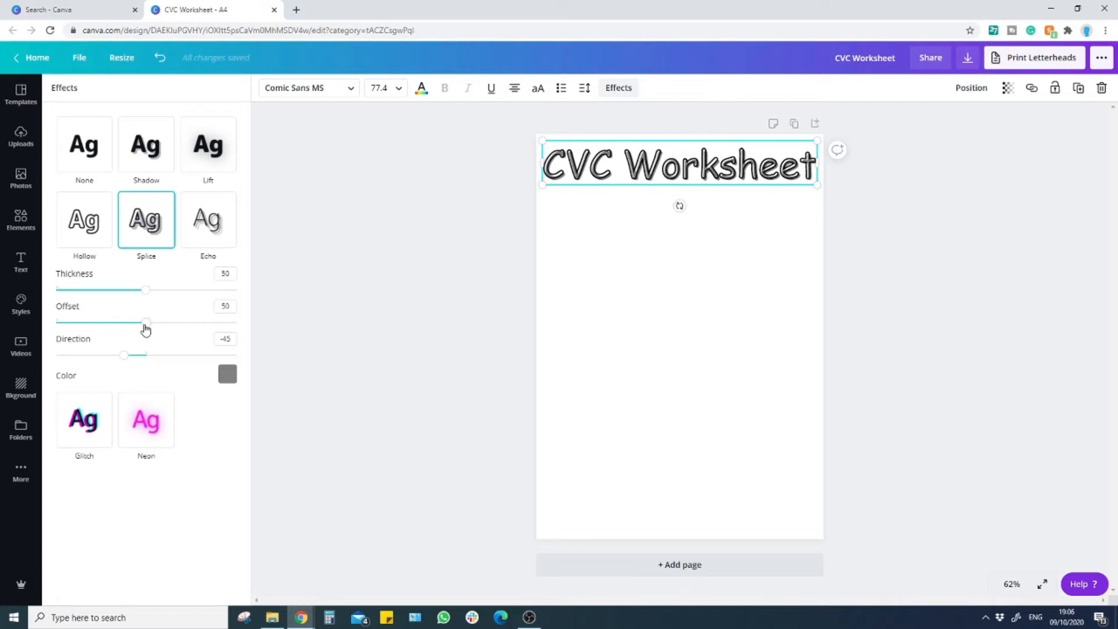
pyautogui.moveTo(143, 323); pyautogui.dragTo(53, 325)
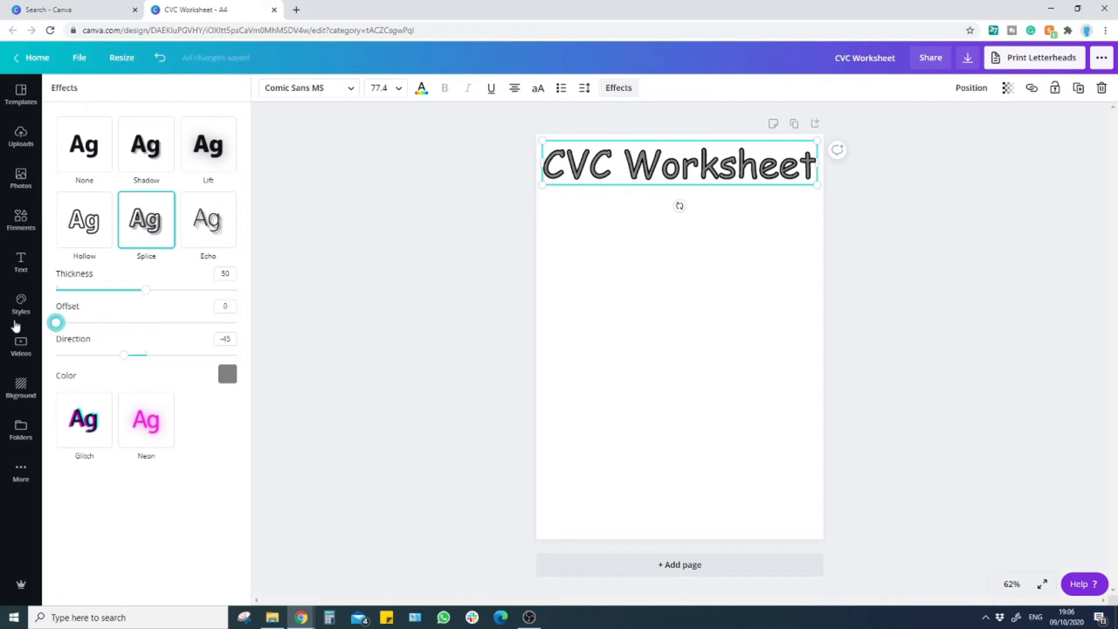
# Set the heading's Splice effect color to light blue from the default colors.
pyautogui.click(226, 376)
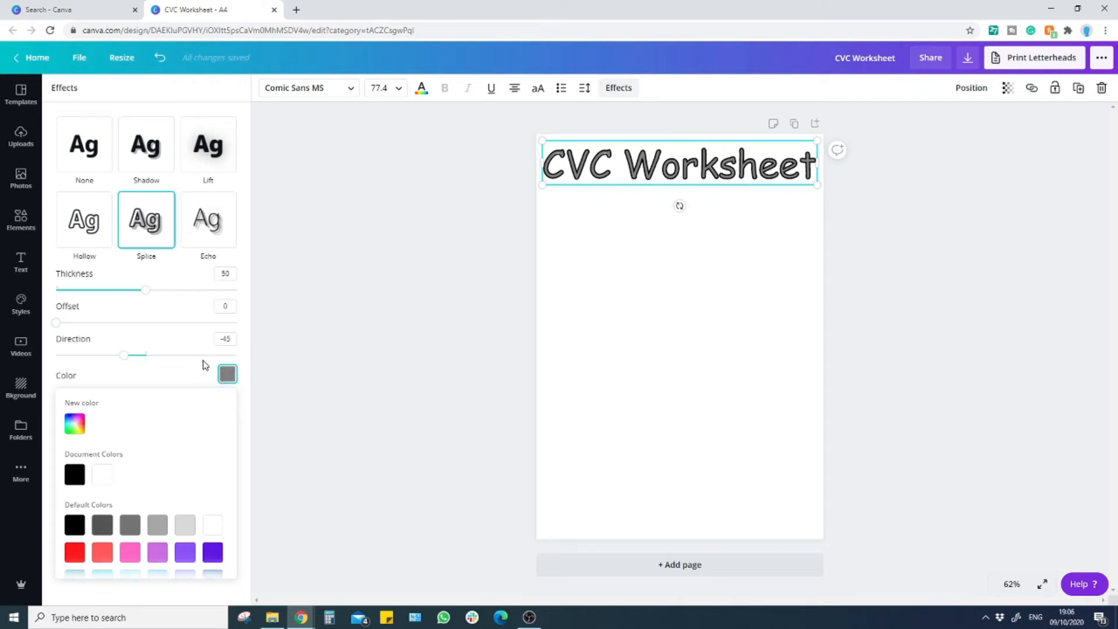
pyautogui.scroll(-1, 183, 455)
pyautogui.scroll(-1, 130, 524)
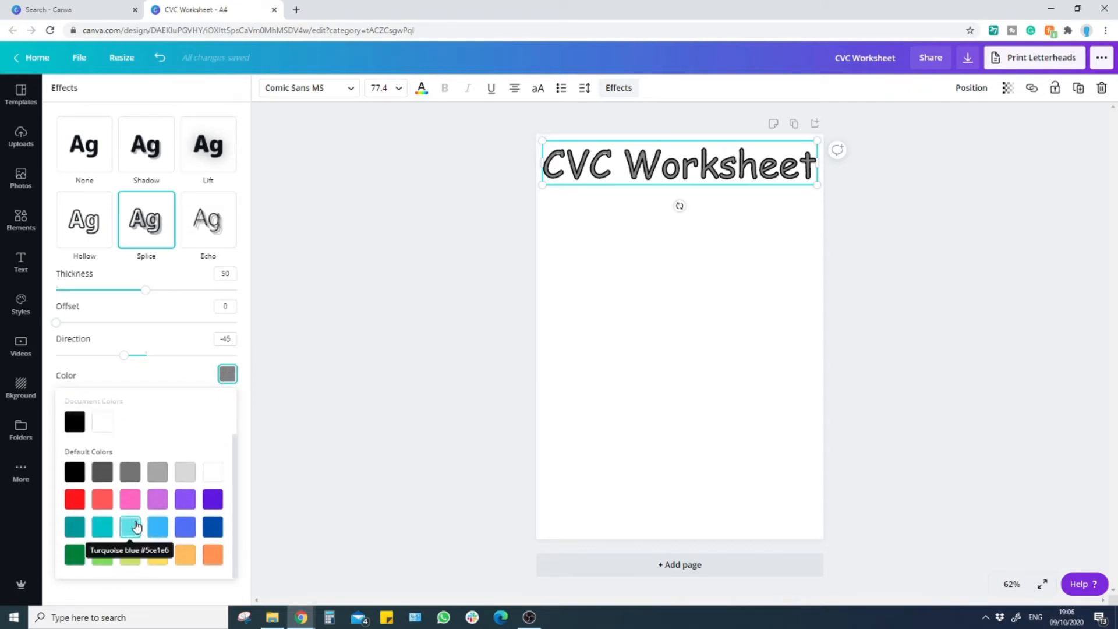
pyautogui.scroll(2, 131, 518)
pyautogui.click(75, 424)
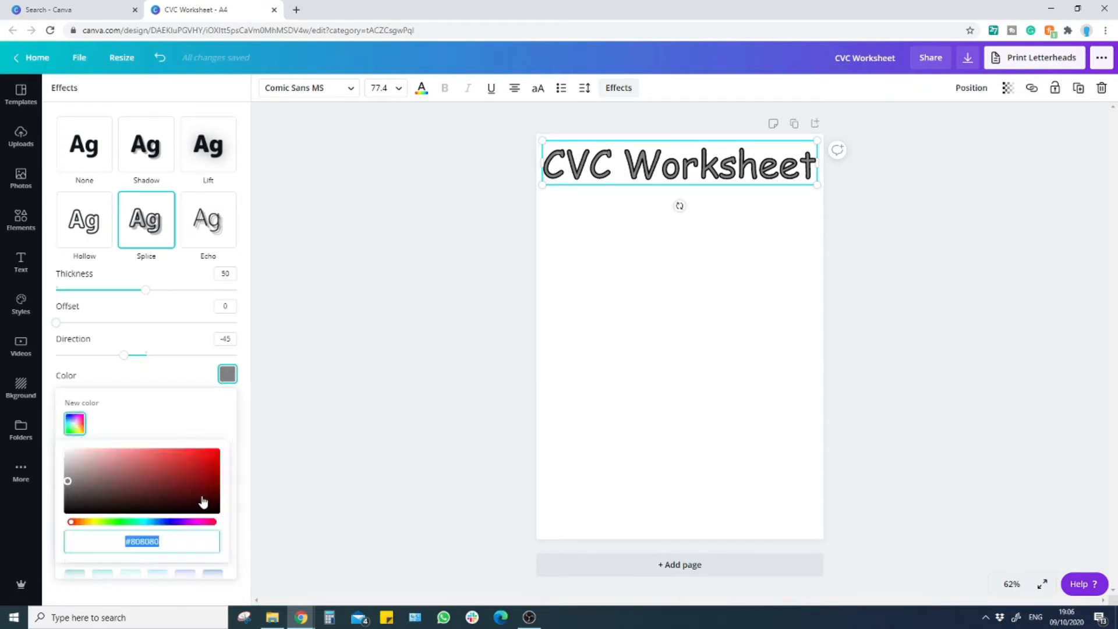
pyautogui.click(73, 429)
pyautogui.scroll(-1, 137, 447)
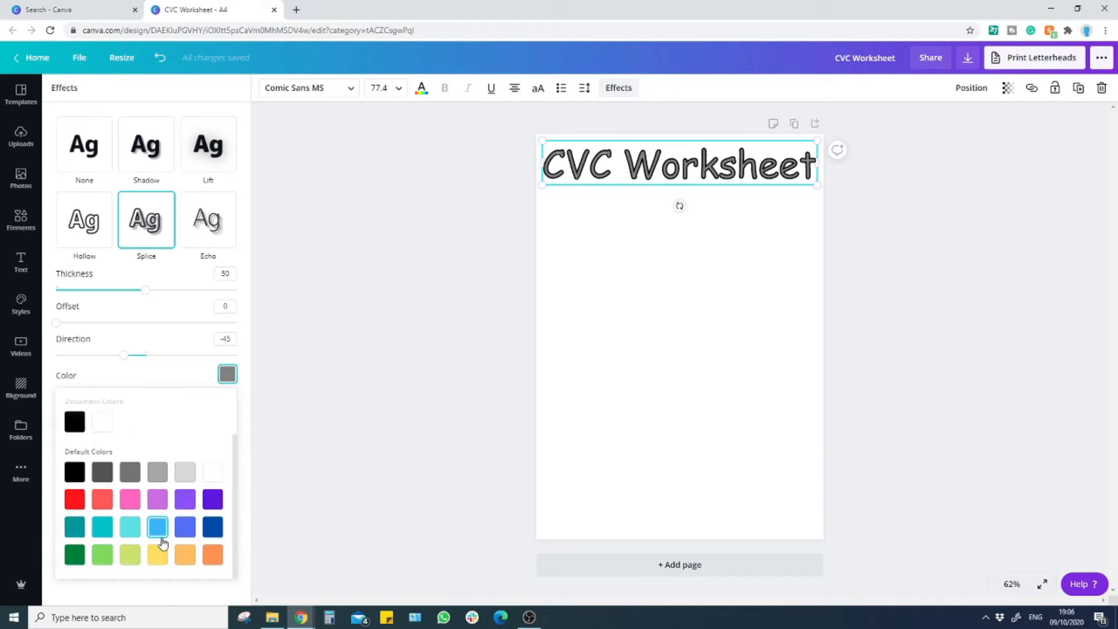
pyautogui.click(156, 527)
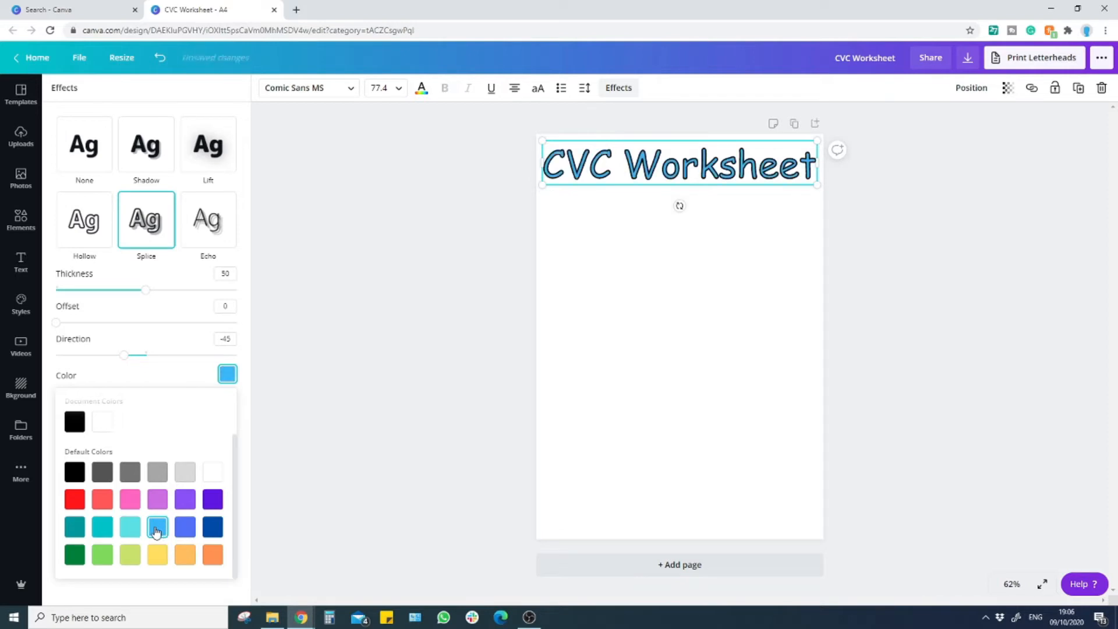
pyautogui.click(592, 310)
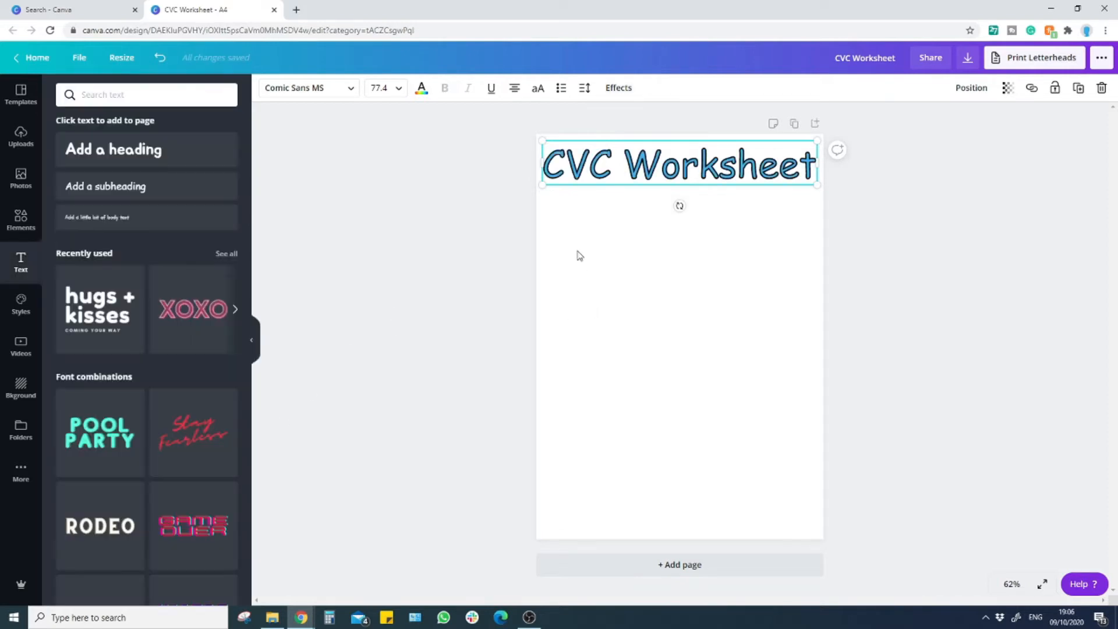
# Set the text color of the "CVC Worksheet" heading to black from the default colors.
pyautogui.click(422, 89)
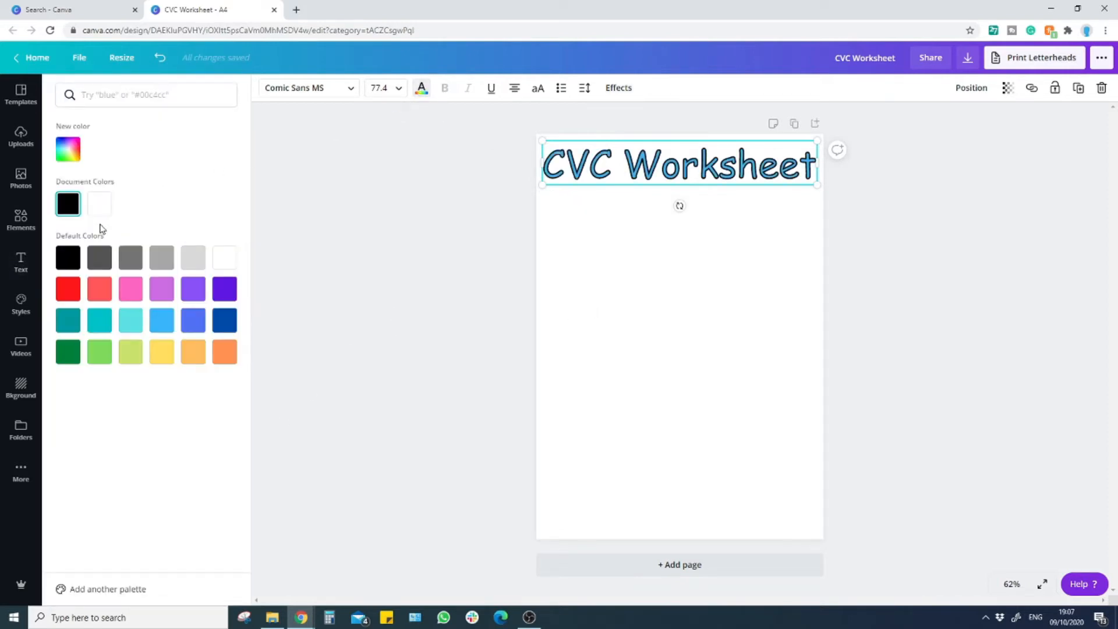
pyautogui.click(68, 263)
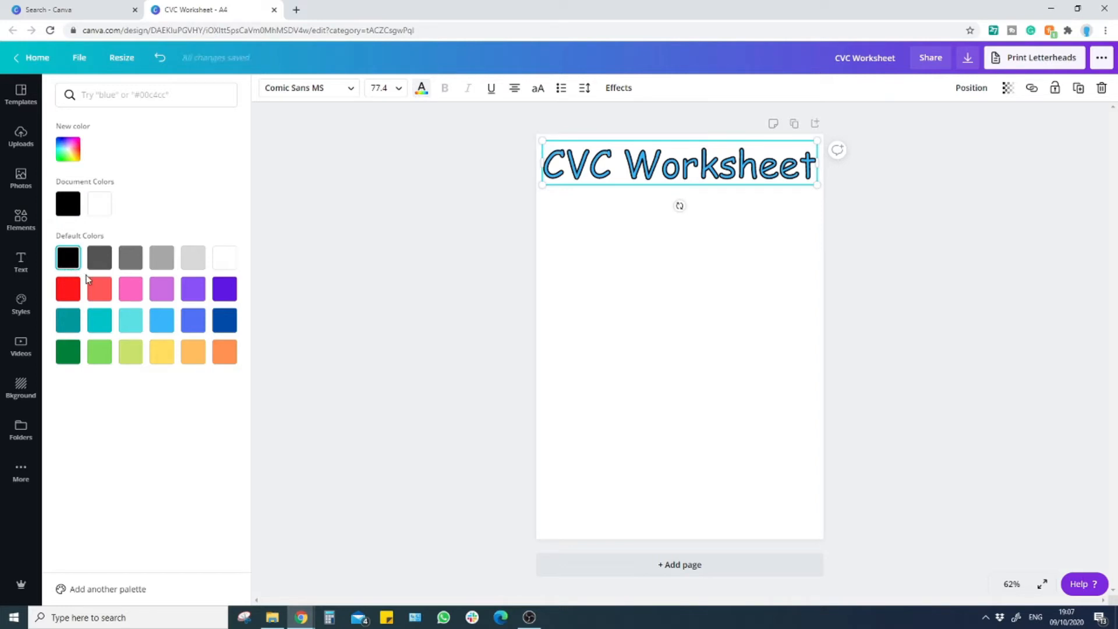
pyautogui.click(717, 253)
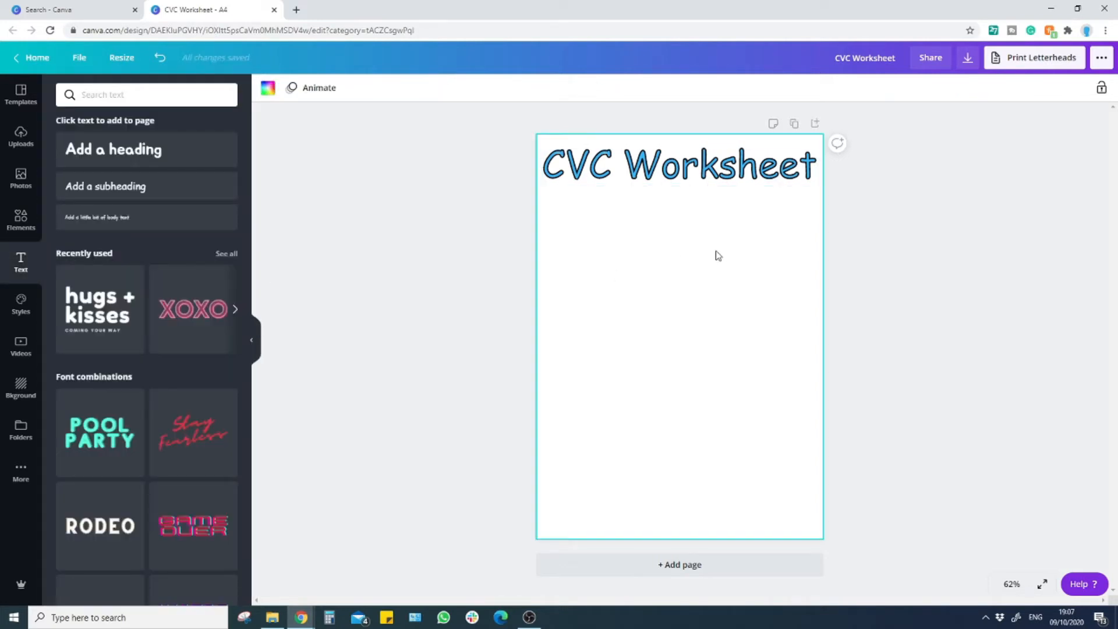
# Shrink the heading to a font size of about 66.8 and re-centre it horizontally along the page's upper edge.
pyautogui.click(723, 179)
pyautogui.moveTo(815, 183); pyautogui.dragTo(781, 180)
pyautogui.moveTo(672, 173); pyautogui.dragTo(692, 170)
pyautogui.click(745, 279)
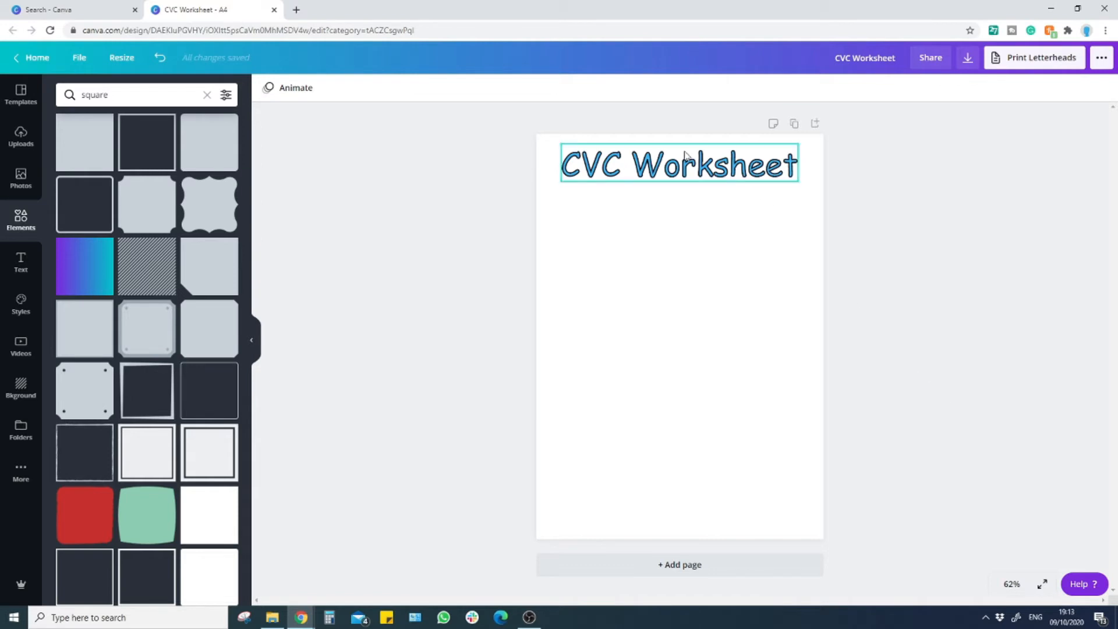
# Unlock the heading, lock it in place again and try to move it.
pyautogui.click(754, 172)
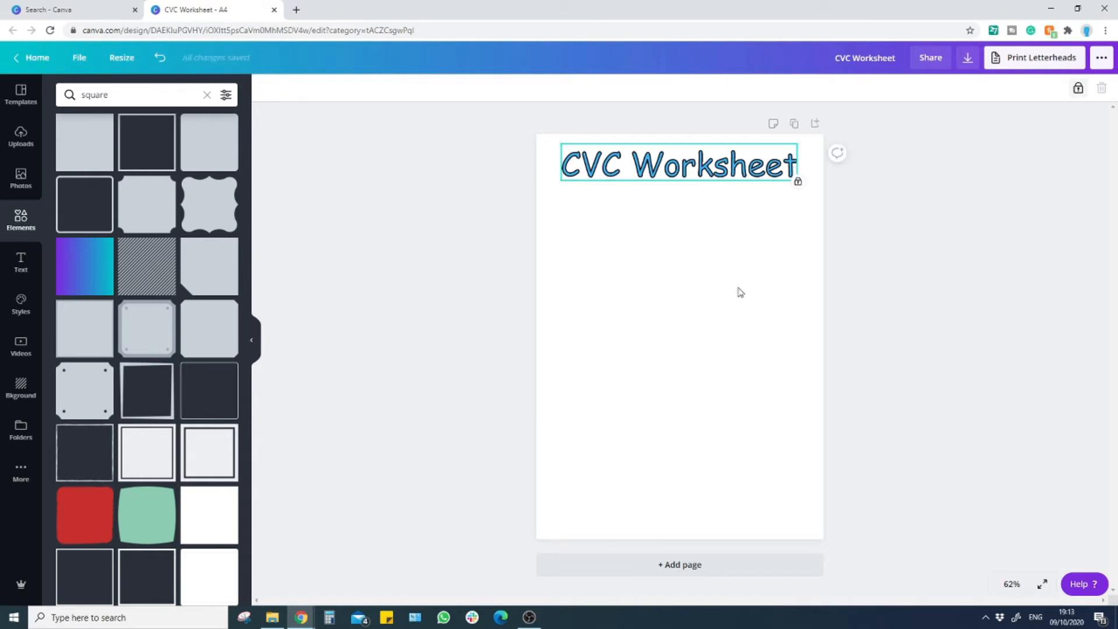
pyautogui.click(1078, 88)
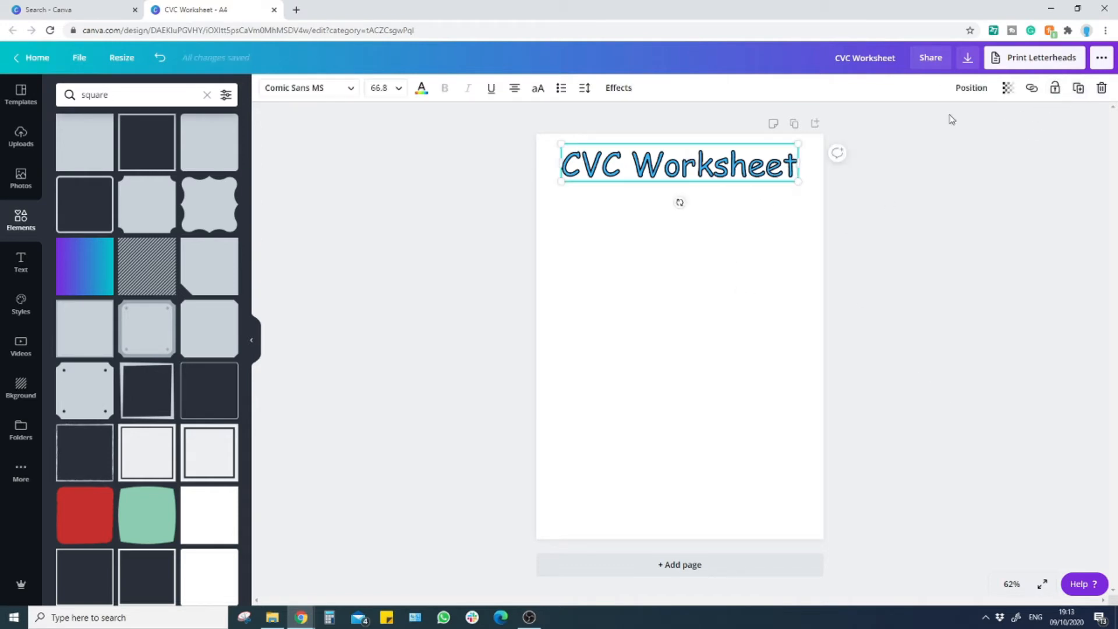
pyautogui.click(1055, 89)
pyautogui.moveTo(727, 169); pyautogui.dragTo(820, 220)
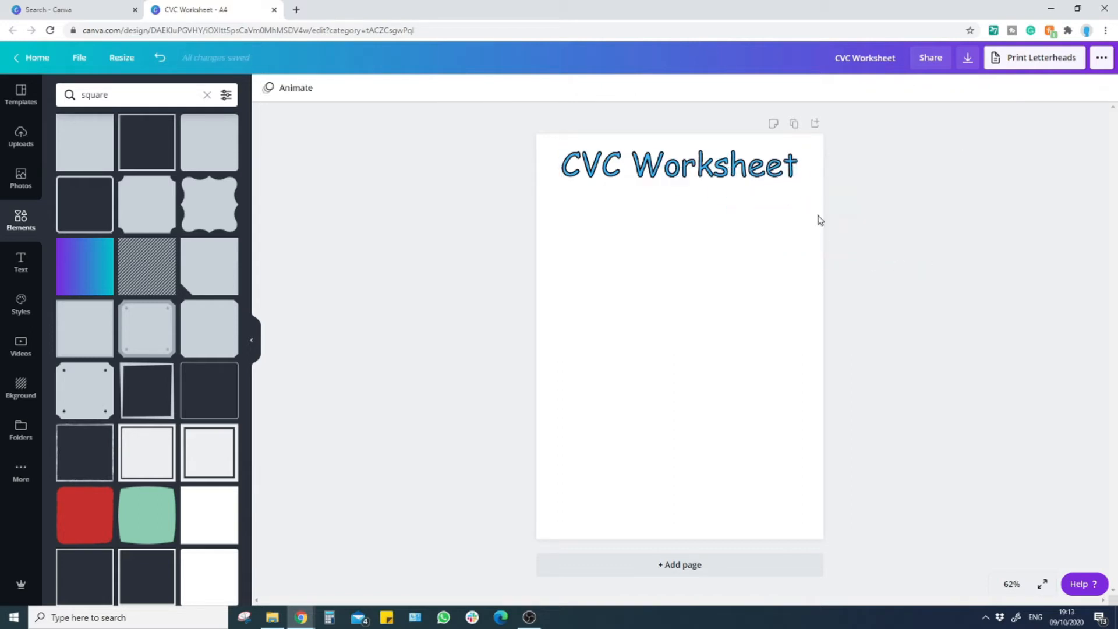
pyautogui.click(664, 169)
pyautogui.click(889, 284)
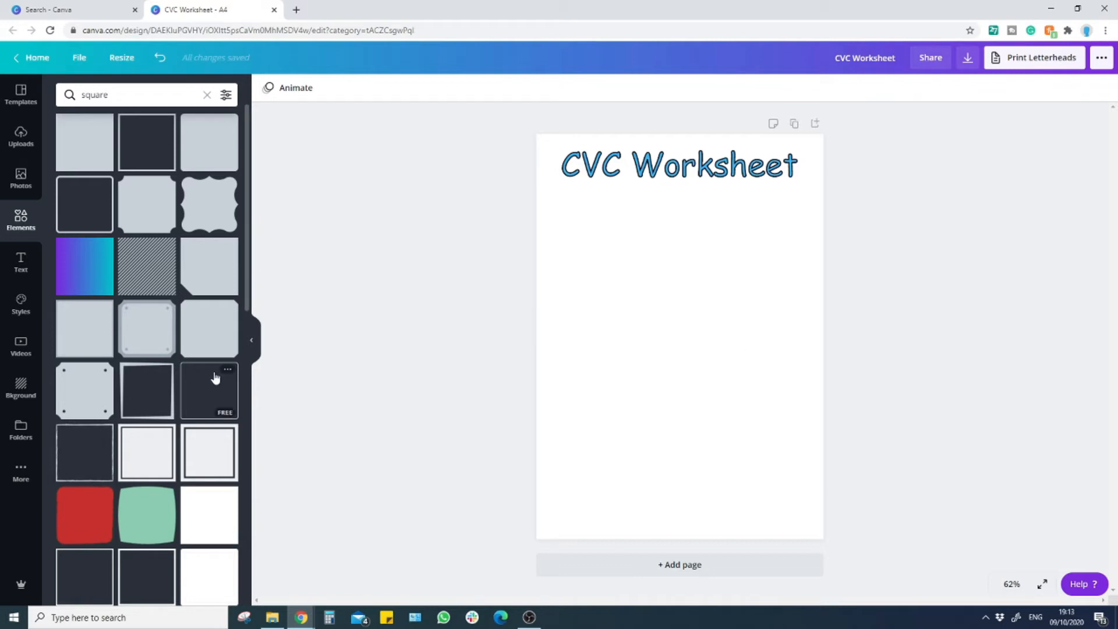
# Search the elements for "square" and add the free rounded square outline to the page.
pyautogui.click(206, 96)
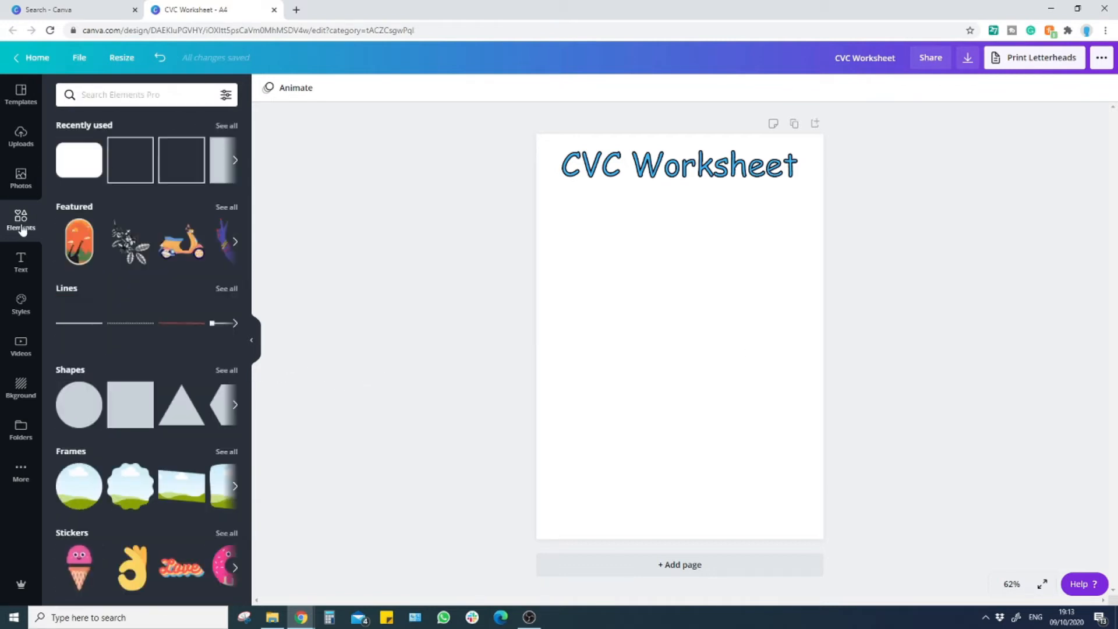
pyautogui.click(98, 88)
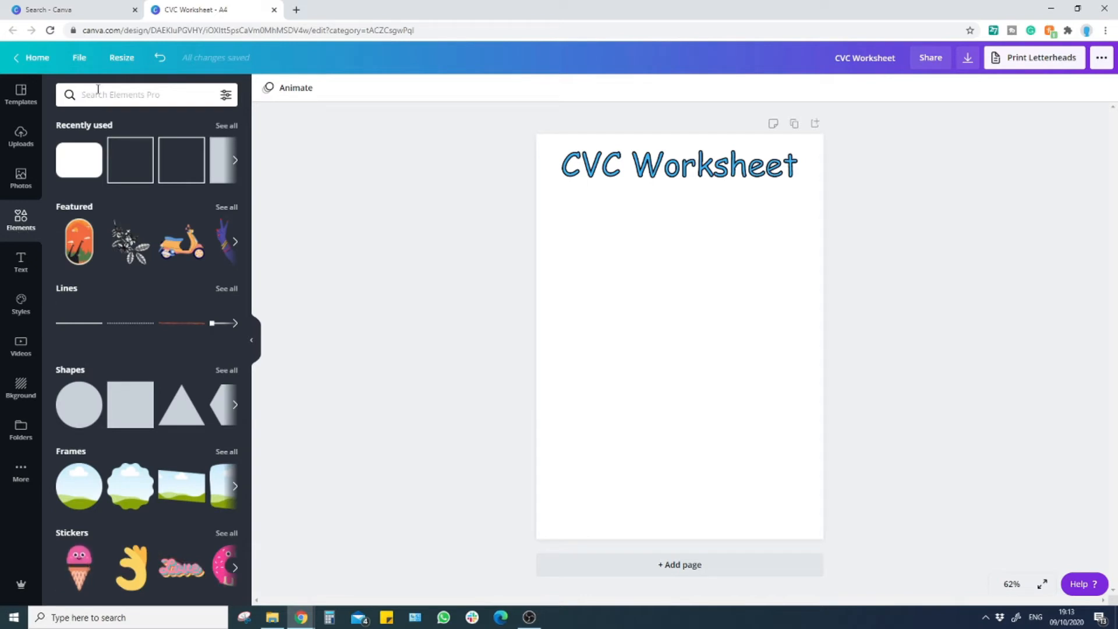
pyautogui.write('sd')
pyautogui.press('BackSpace')
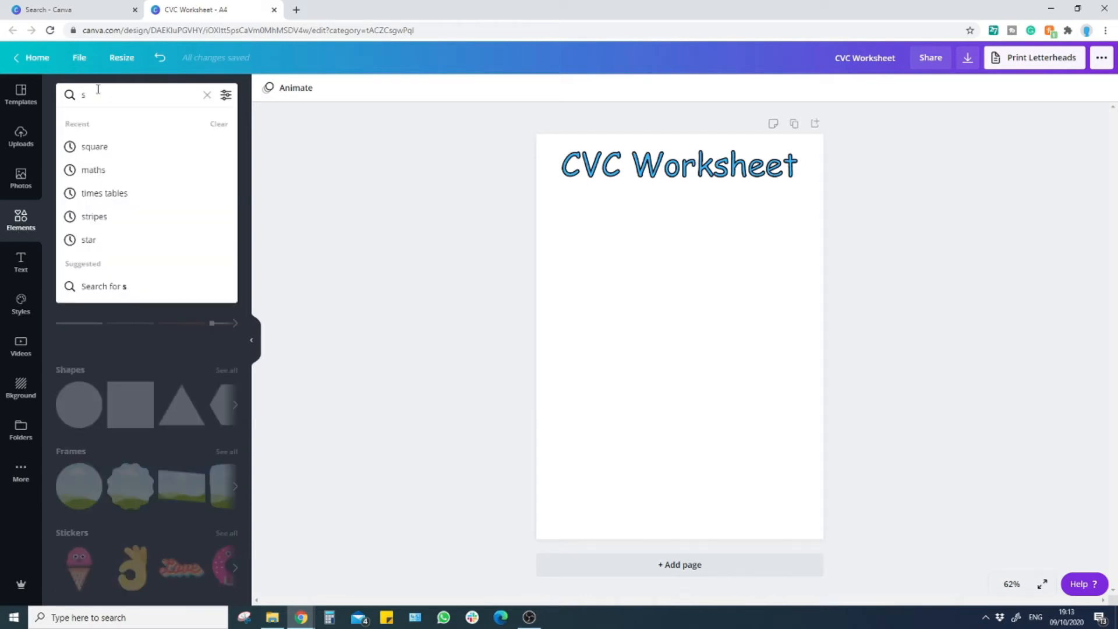
pyautogui.write('quare')
pyautogui.press('Return')
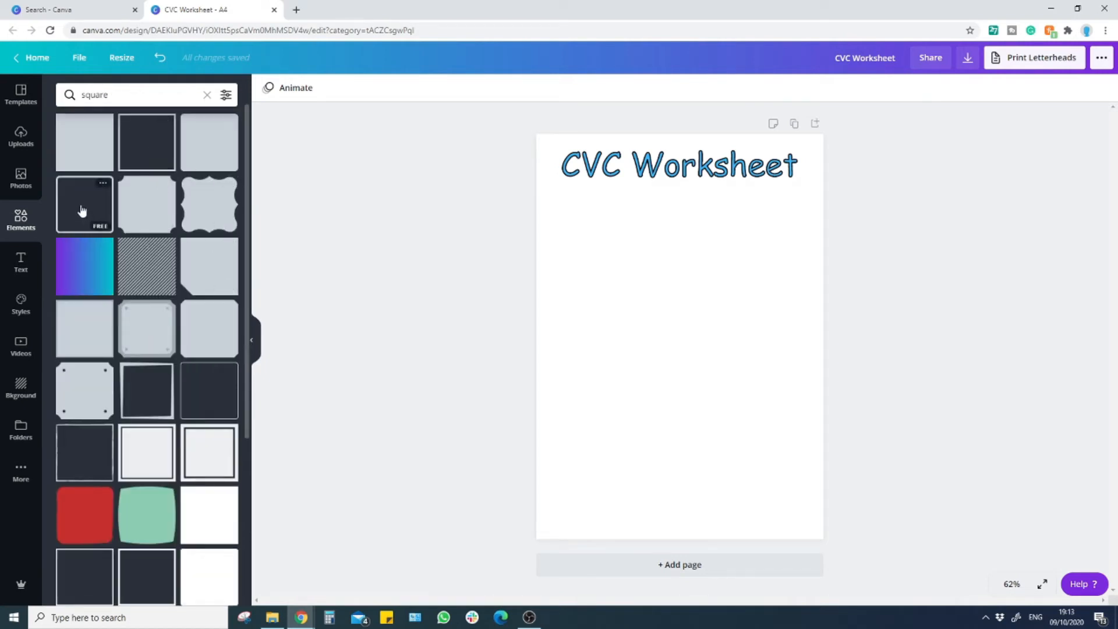
pyautogui.click(82, 210)
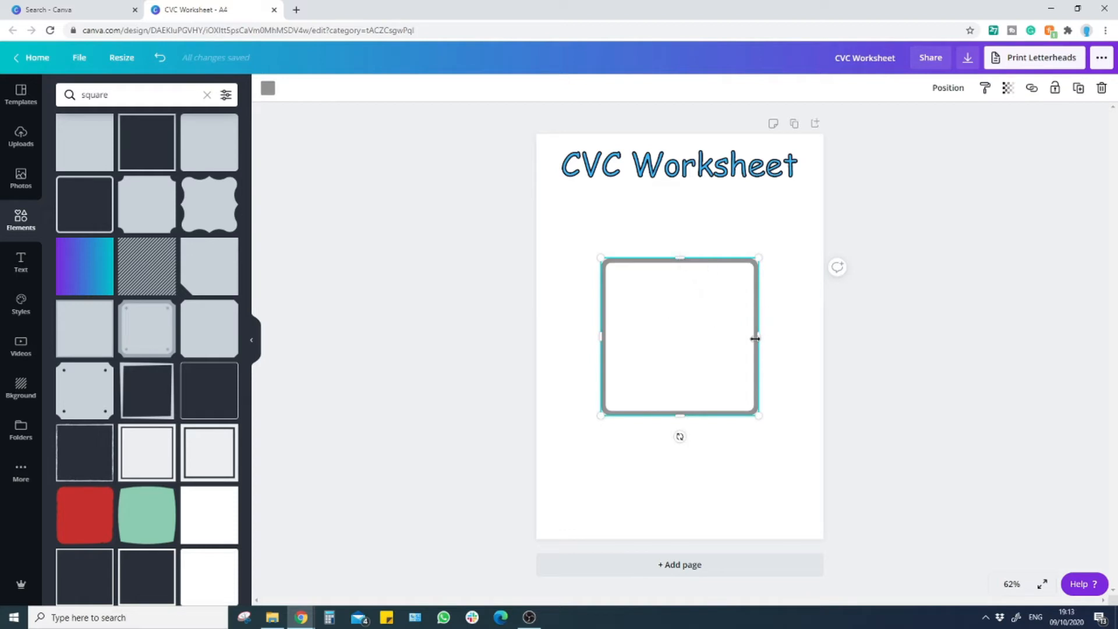
pyautogui.scroll(-3, 168, 358)
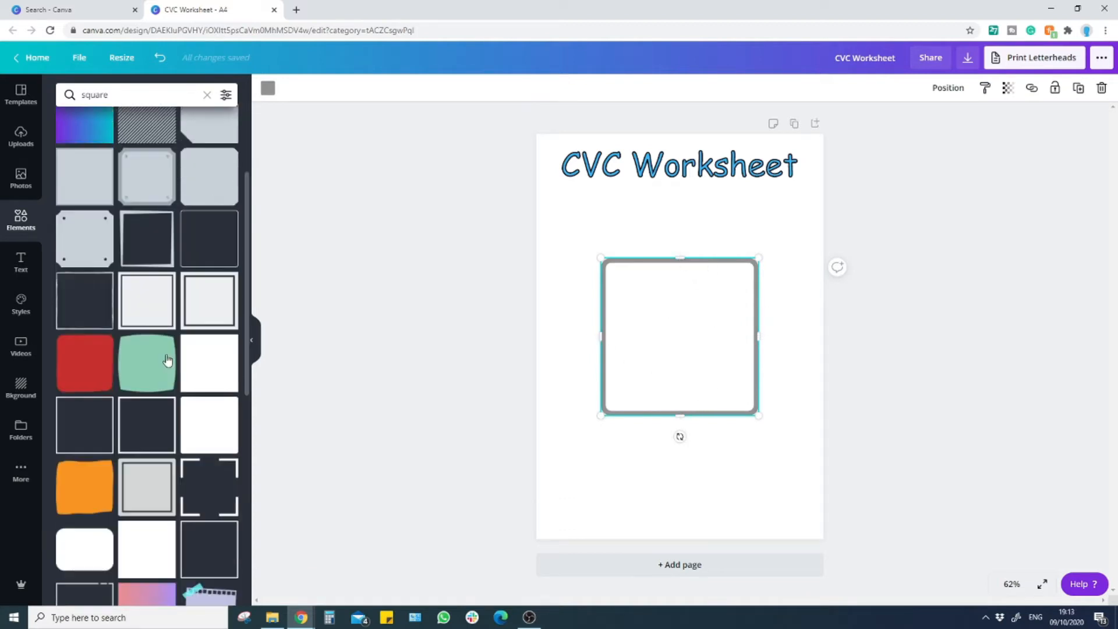
pyautogui.click(86, 401)
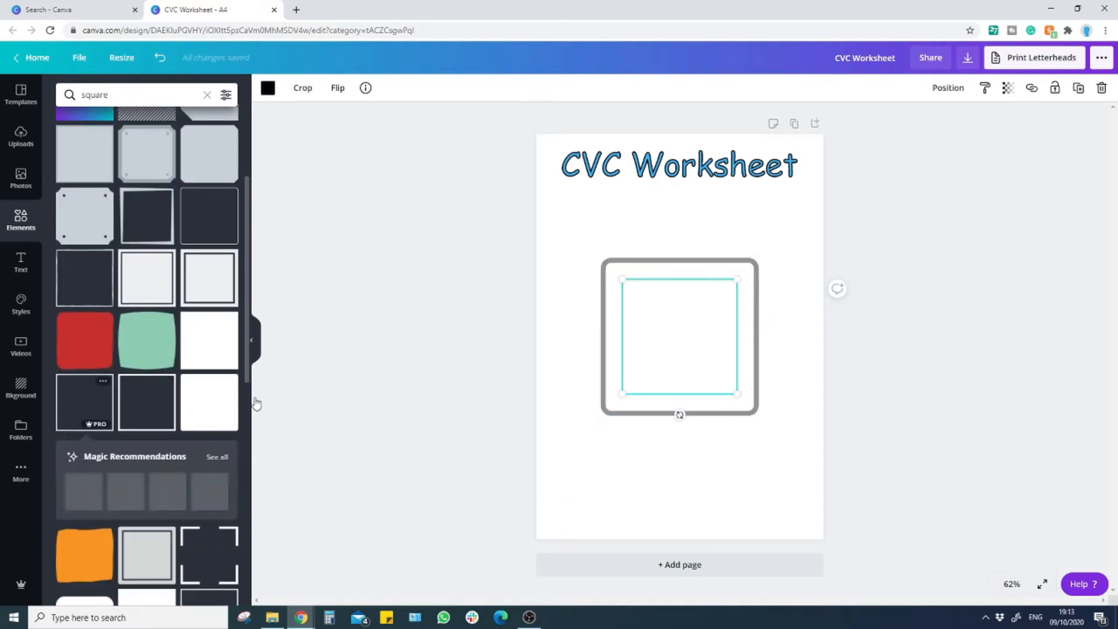
pyautogui.moveTo(684, 345); pyautogui.dragTo(605, 487)
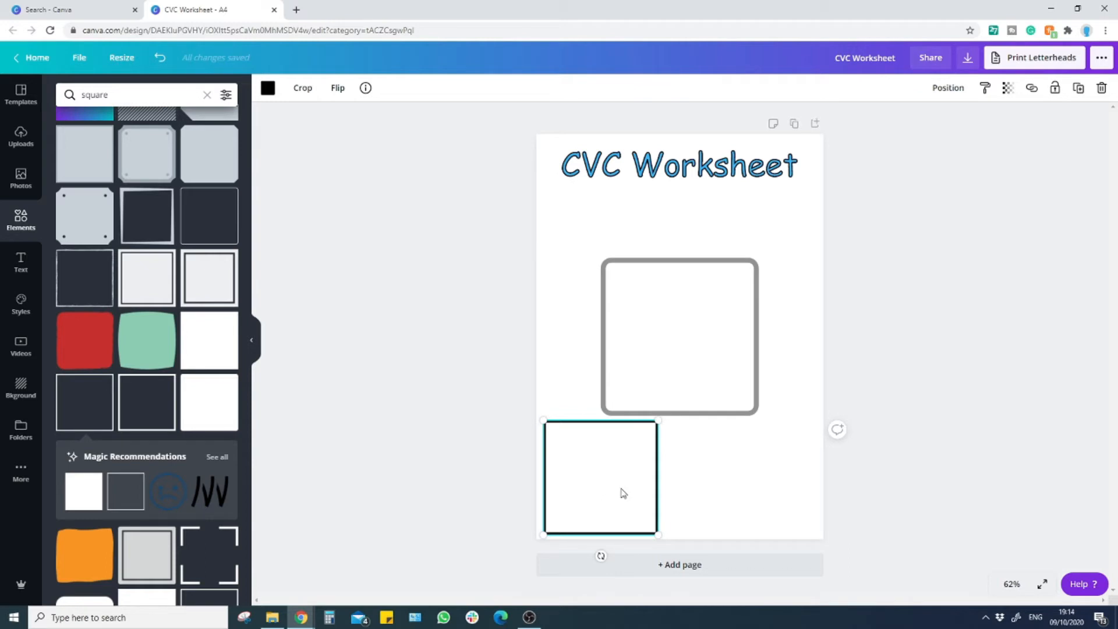
pyautogui.press('Delete')
# Stretch the rounded square outline on all four sides into a border just inside the page edges, enclosing the heading.
pyautogui.click(706, 367)
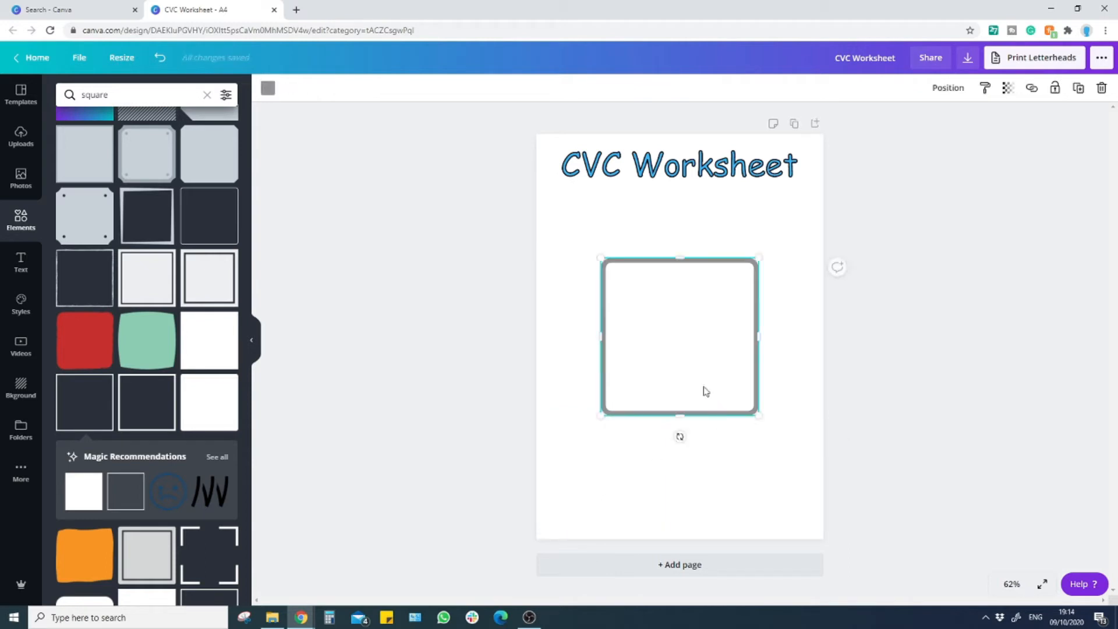
pyautogui.moveTo(601, 336); pyautogui.dragTo(545, 336)
pyautogui.moveTo(654, 262); pyautogui.dragTo(643, 145)
pyautogui.moveTo(757, 286); pyautogui.dragTo(811, 289)
pyautogui.moveTo(687, 414); pyautogui.dragTo(669, 529)
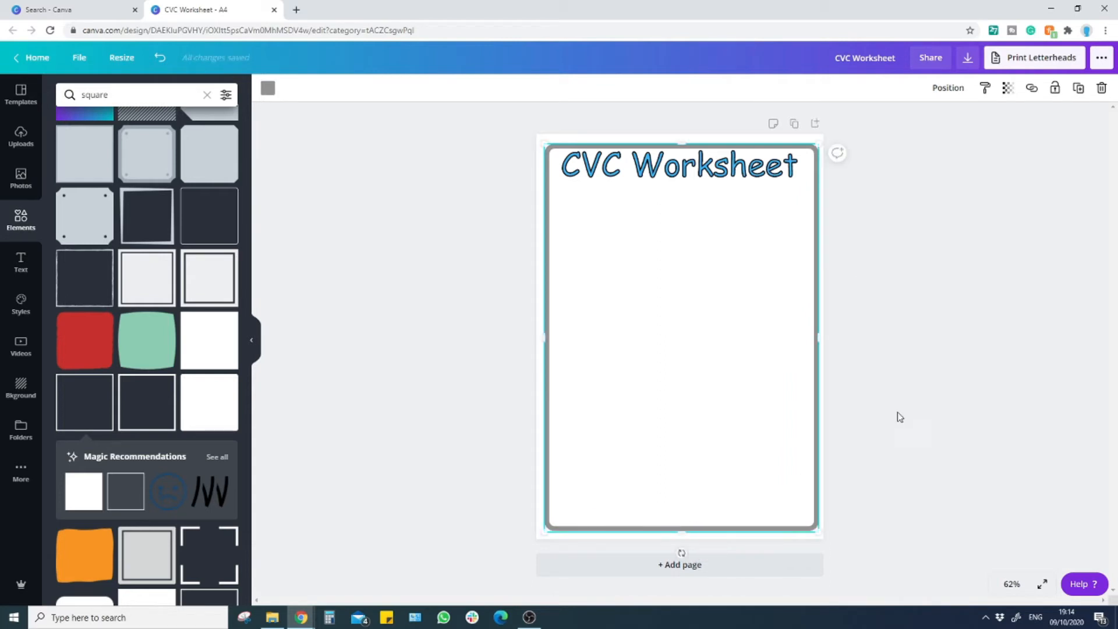
pyautogui.click(898, 414)
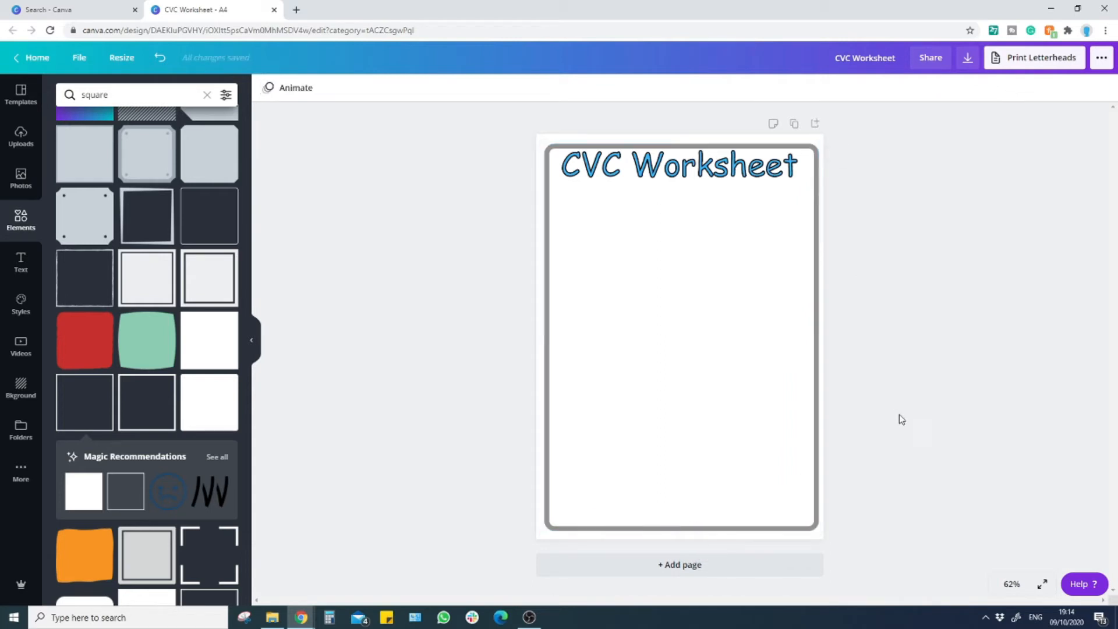
# Align the page border to the middle and center of the page.
pyautogui.click(816, 333)
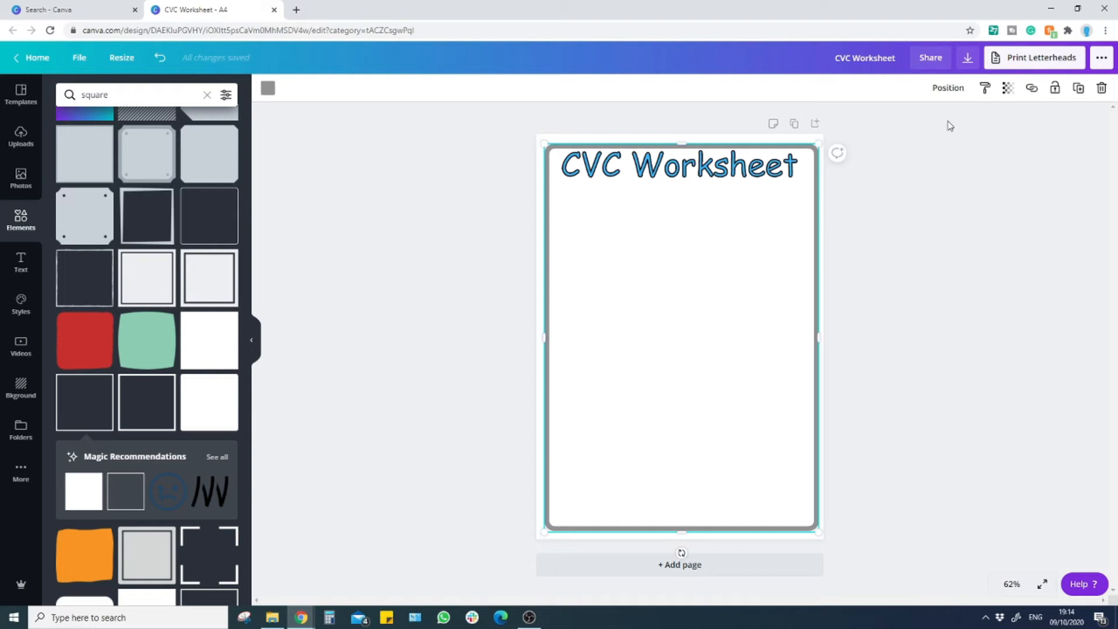
pyautogui.click(947, 89)
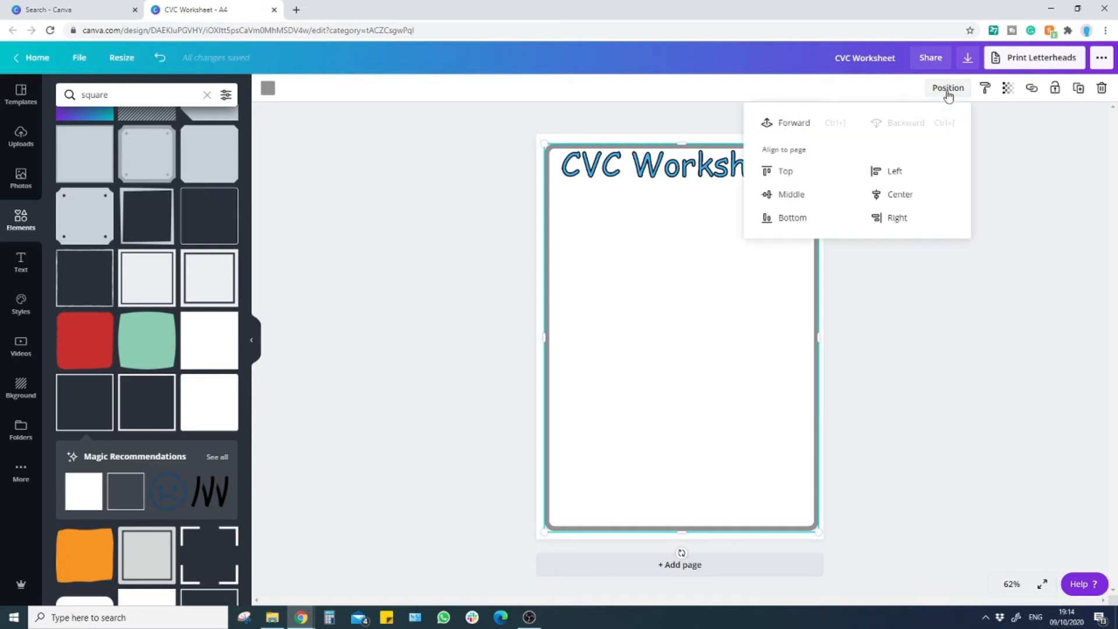
pyautogui.click(797, 192)
pyautogui.click(881, 194)
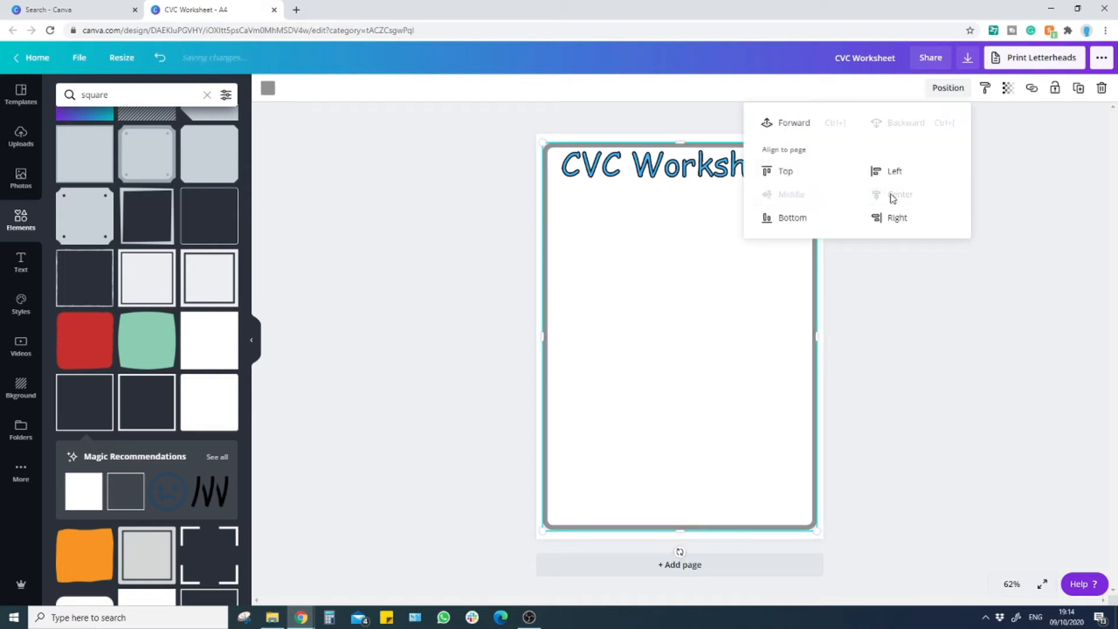
pyautogui.click(938, 372)
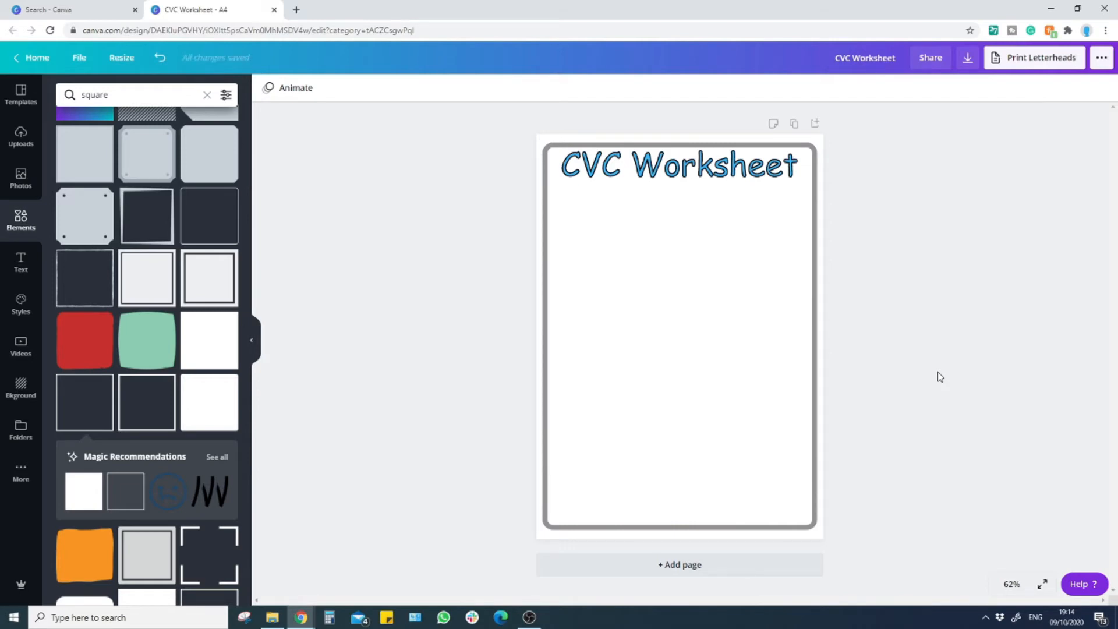
# Change the page border's color to black and lock the border in place.
pyautogui.click(795, 332)
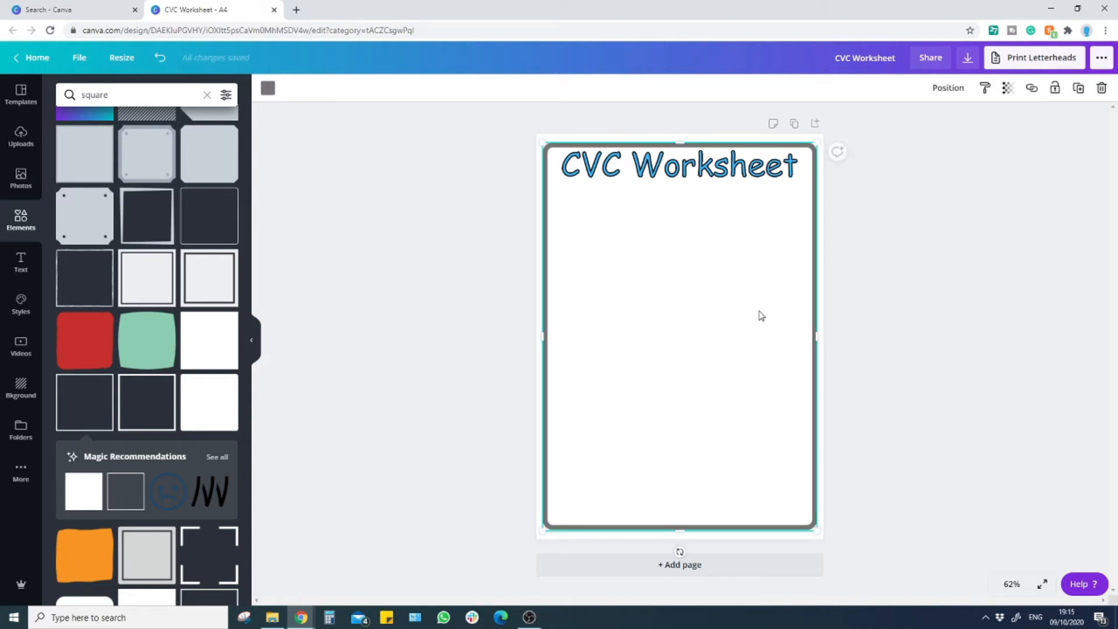
pyautogui.click(268, 88)
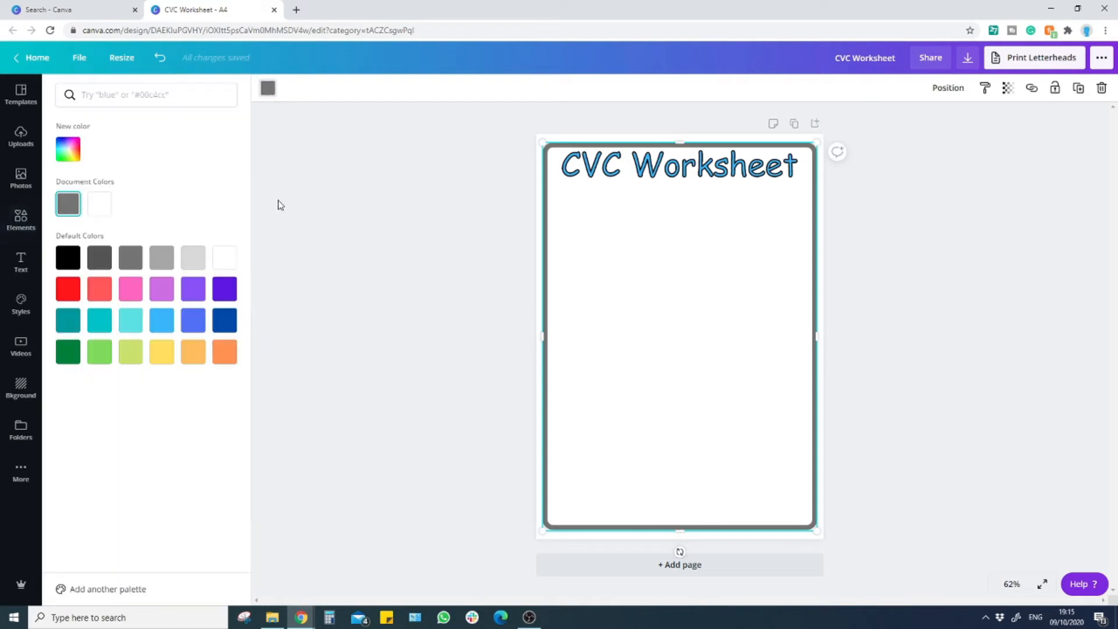
pyautogui.click(67, 260)
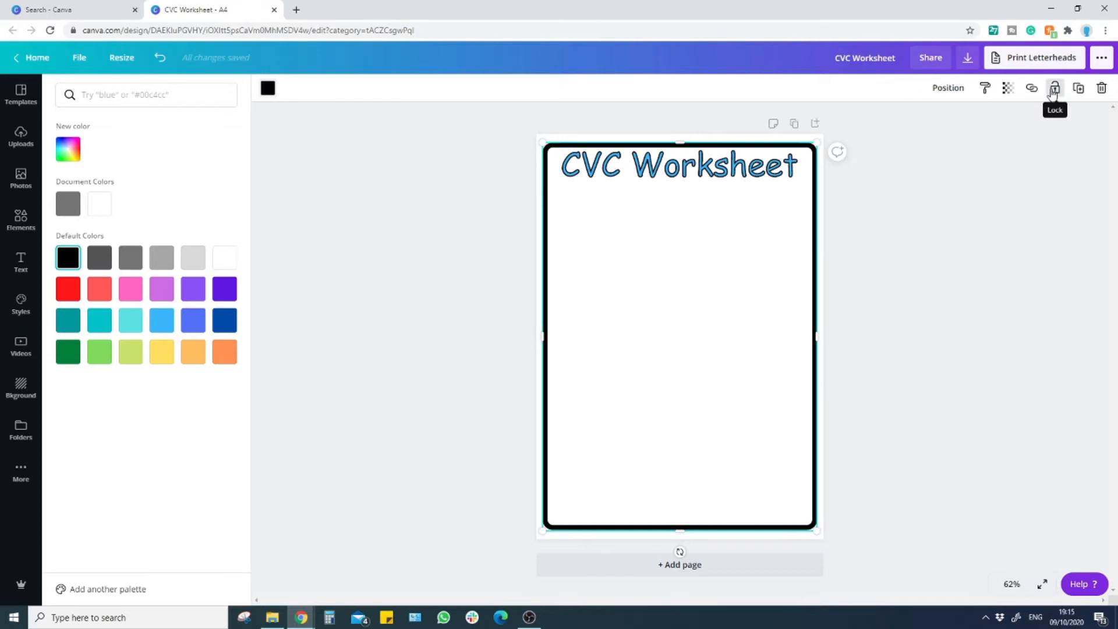
pyautogui.click(952, 265)
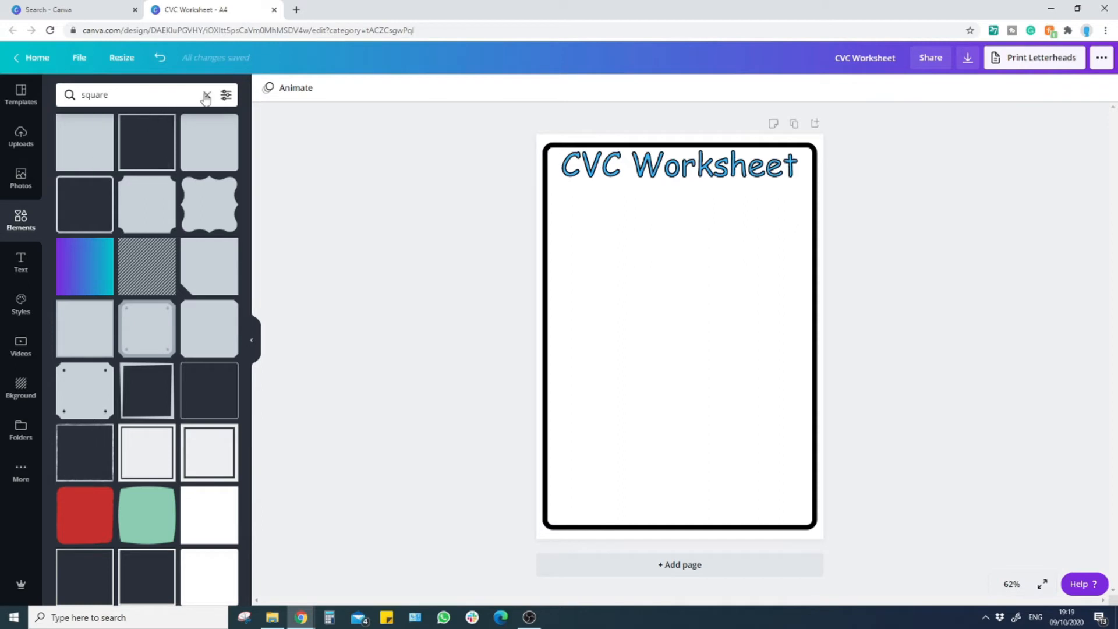
# Run a new element search for "square" and add a second rounded square outline inside the border.
pyautogui.click(21, 220)
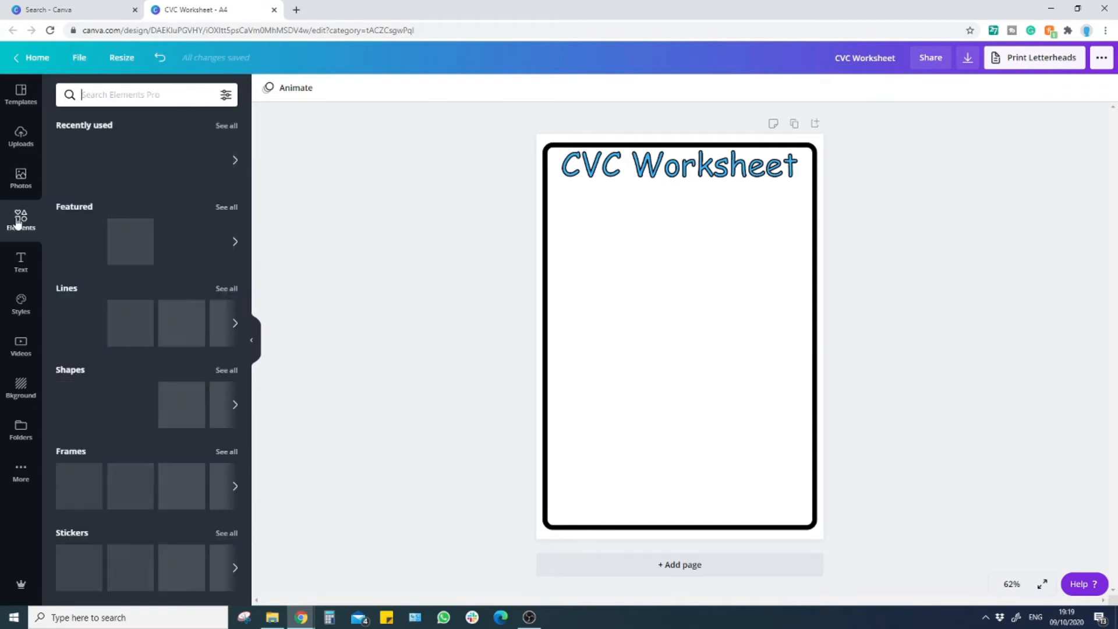
pyautogui.click(115, 94)
pyautogui.write('square')
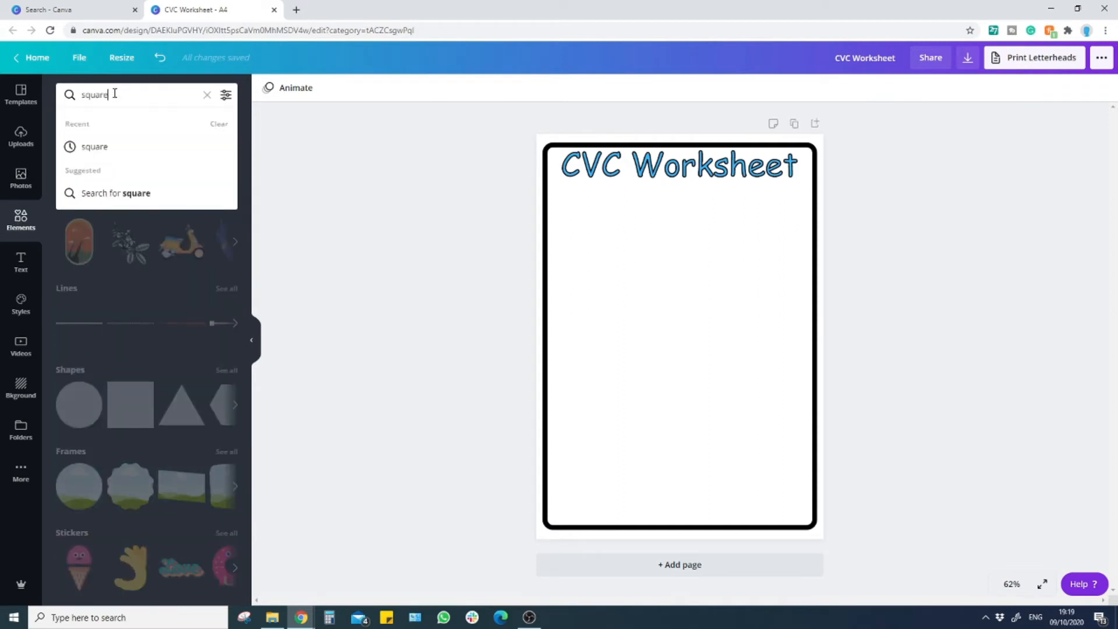
pyautogui.press('Return')
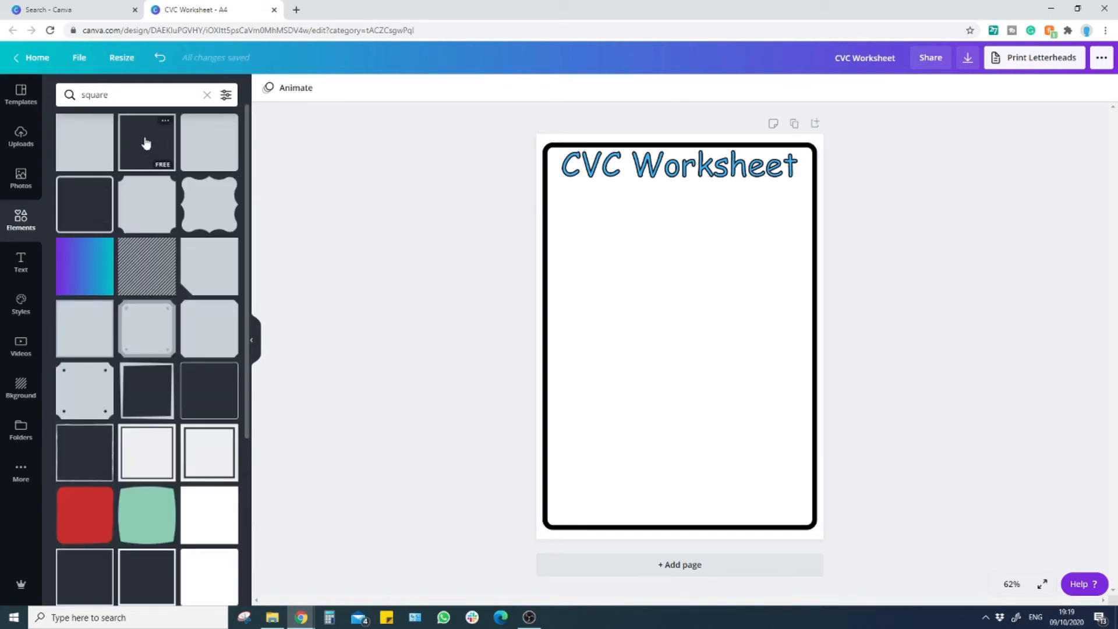
pyautogui.click(84, 210)
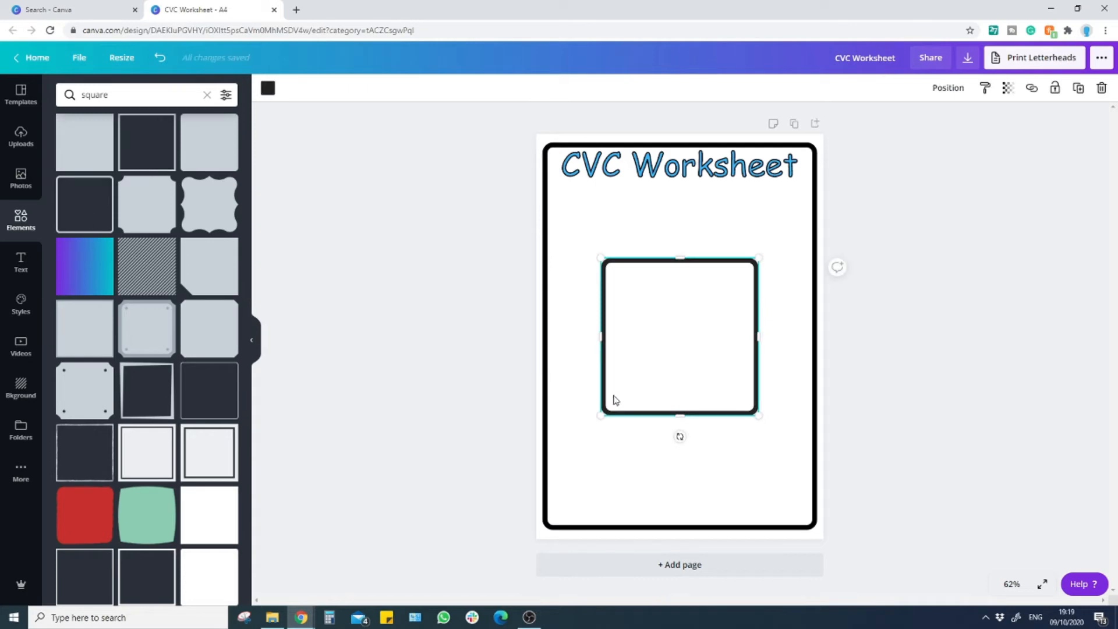
# Shrink the new rounded outline to a small rectangular box and place it beside the border's left edge, below the heading.
pyautogui.moveTo(692, 418); pyautogui.dragTo(681, 313)
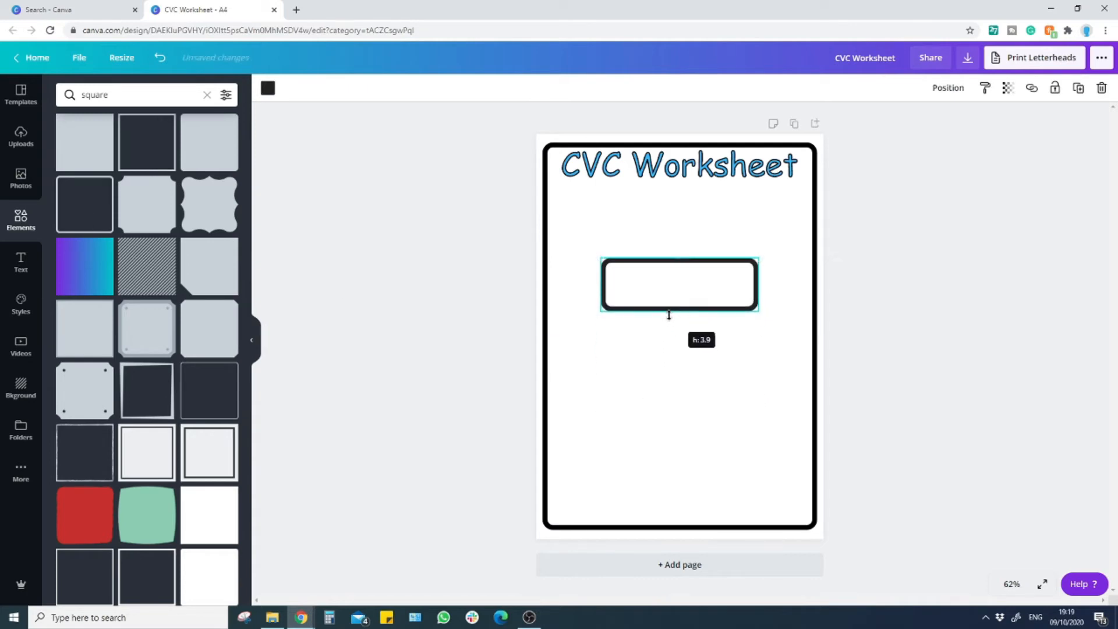
pyautogui.moveTo(760, 284); pyautogui.dragTo(583, 252)
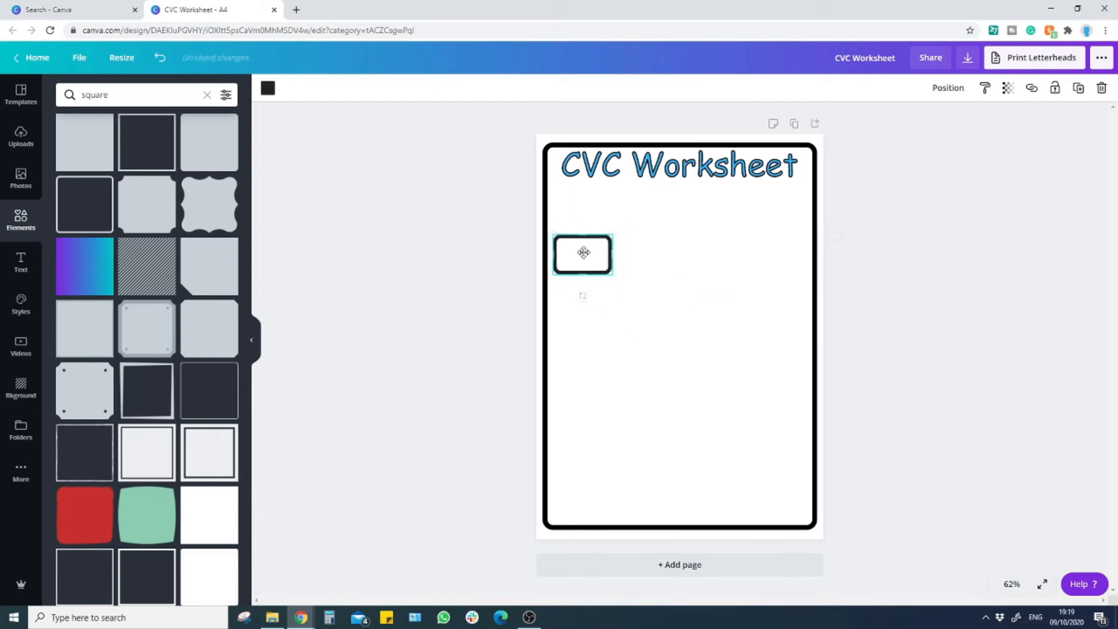
pyautogui.click(689, 275)
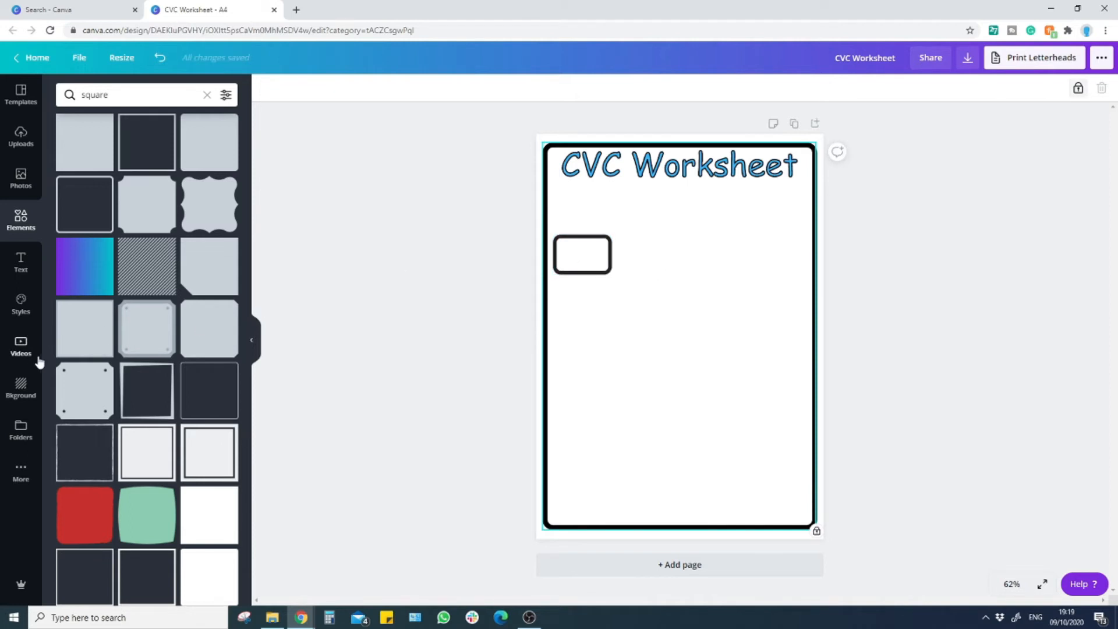
# Add a heading reading "cat" and size it to fit centered inside the small rounded box.
pyautogui.click(21, 262)
pyautogui.click(120, 149)
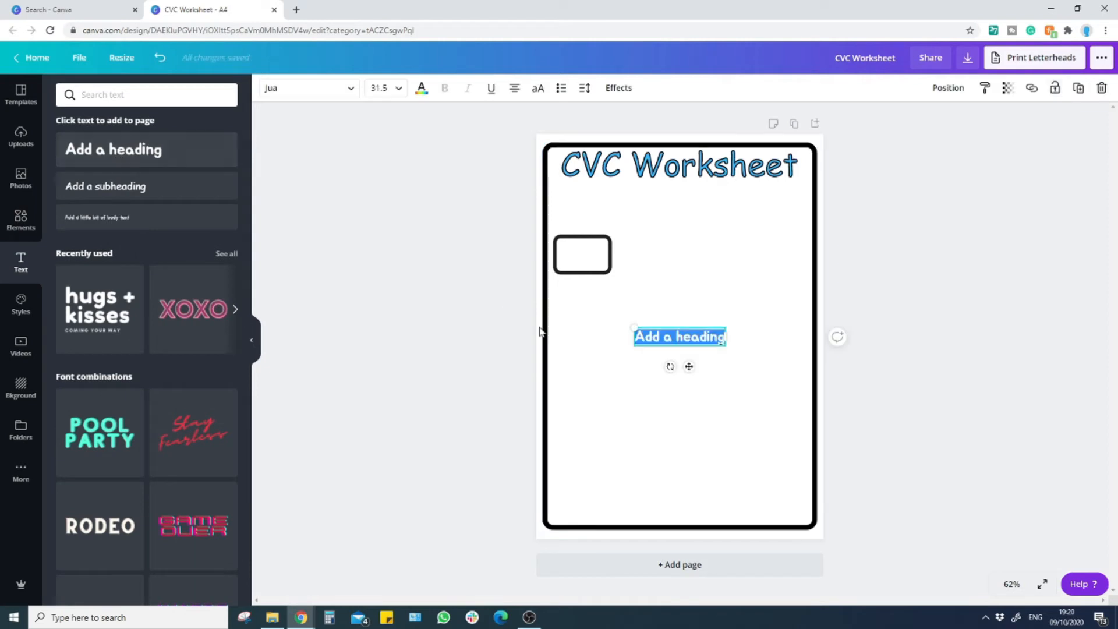
pyautogui.write('cat')
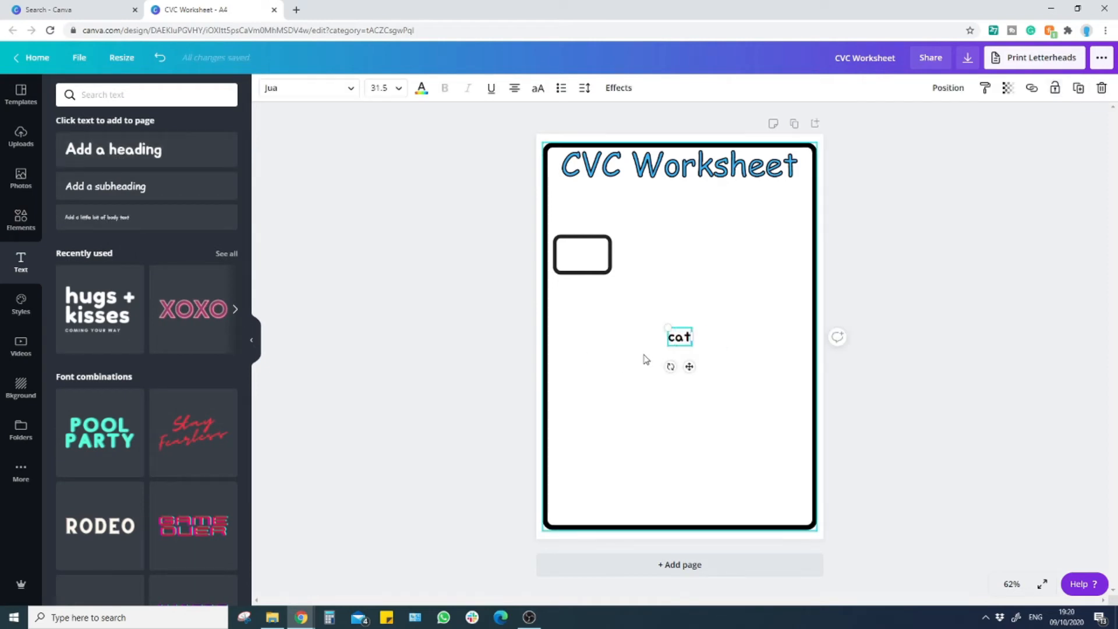
pyautogui.moveTo(693, 346); pyautogui.dragTo(591, 287)
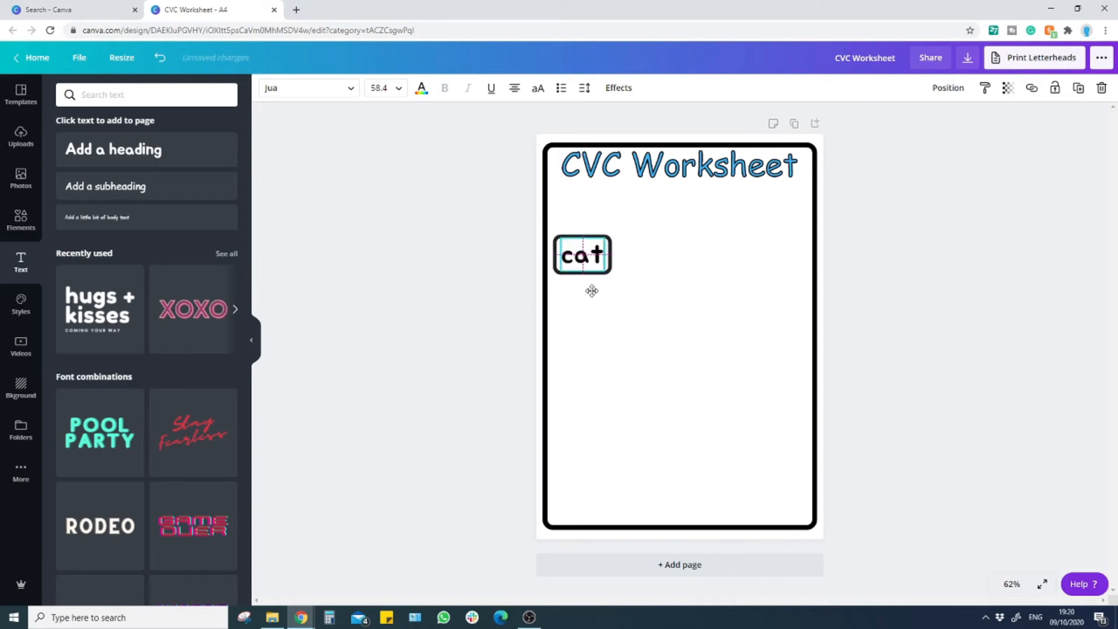
pyautogui.click(690, 305)
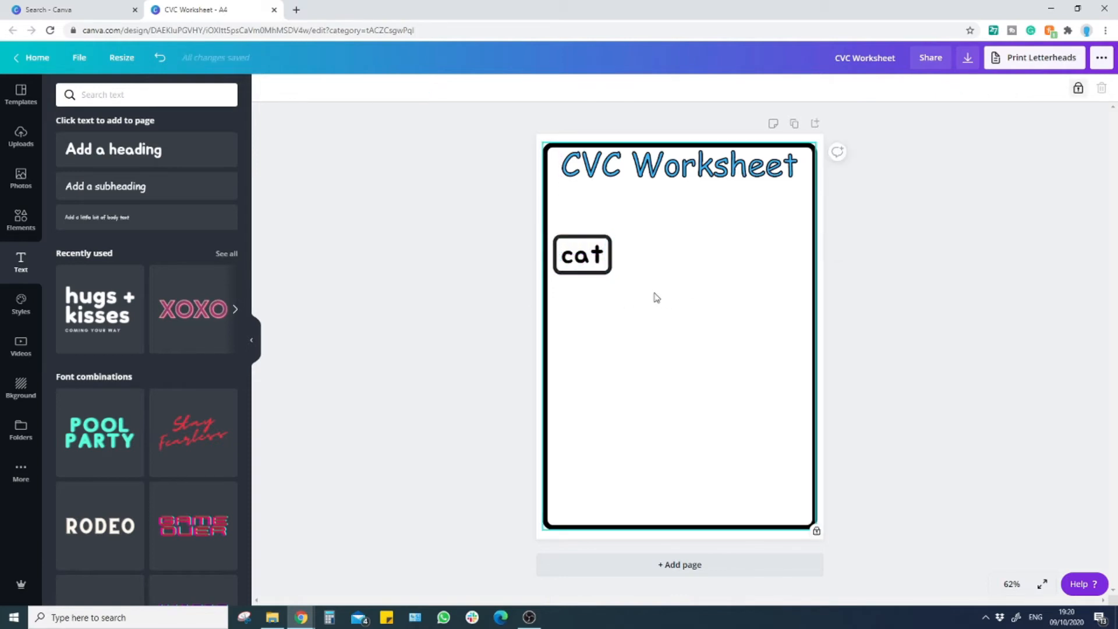
pyautogui.click(583, 256)
pyautogui.moveTo(608, 271); pyautogui.dragTo(590, 286)
pyautogui.click(686, 278)
# Duplicate the "cat" box with its text, place the copy directly to its right, and change the copy's word to "dog".
pyautogui.moveTo(659, 309); pyautogui.dragTo(554, 228)
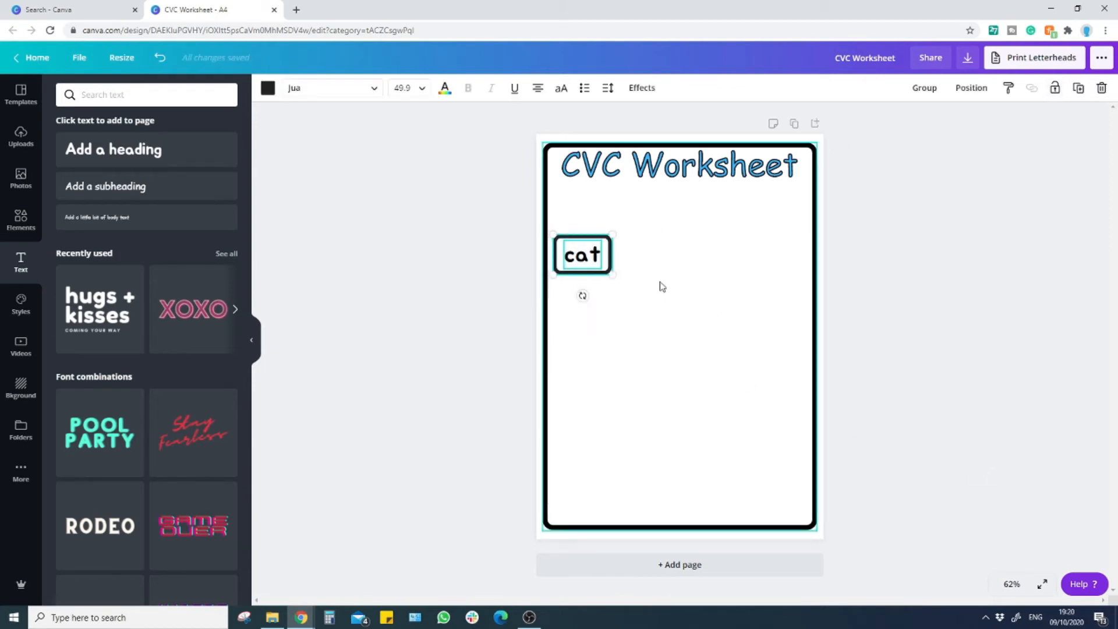
pyautogui.hotkey('ctrl', 'd')
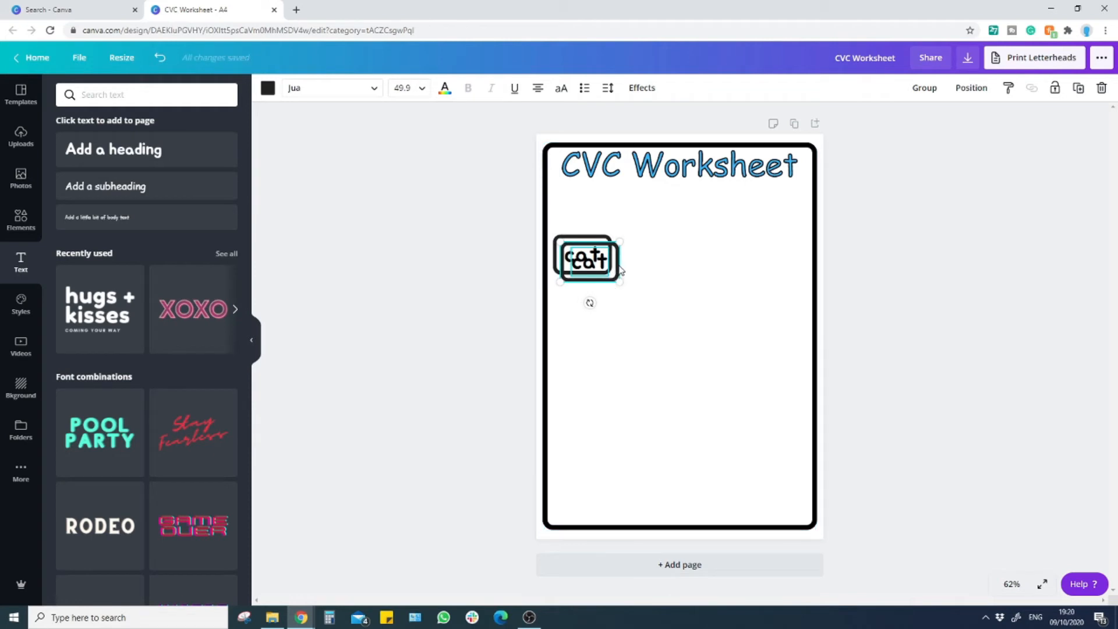
pyautogui.moveTo(620, 270); pyautogui.dragTo(668, 252)
pyautogui.click(725, 272)
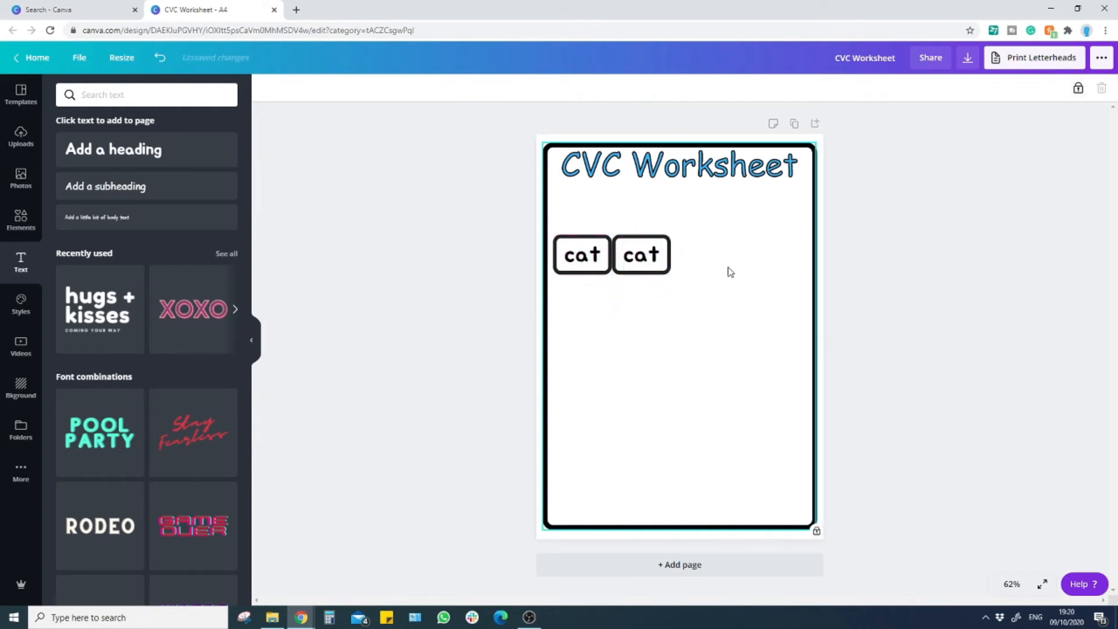
pyautogui.doubleClick(644, 262)
pyautogui.write('dog')
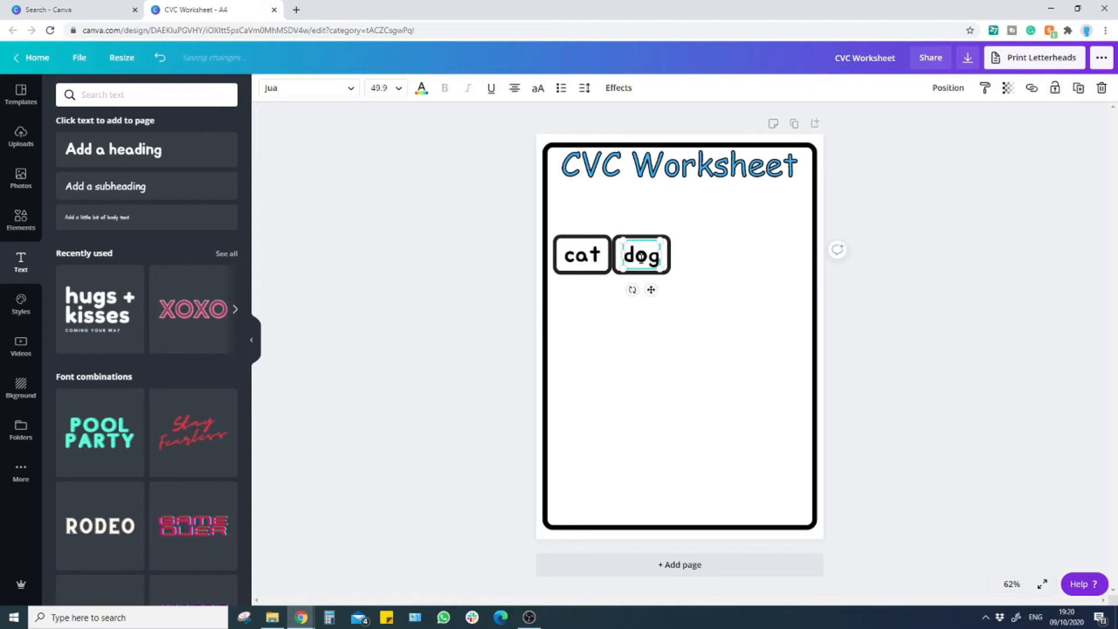
pyautogui.click(738, 263)
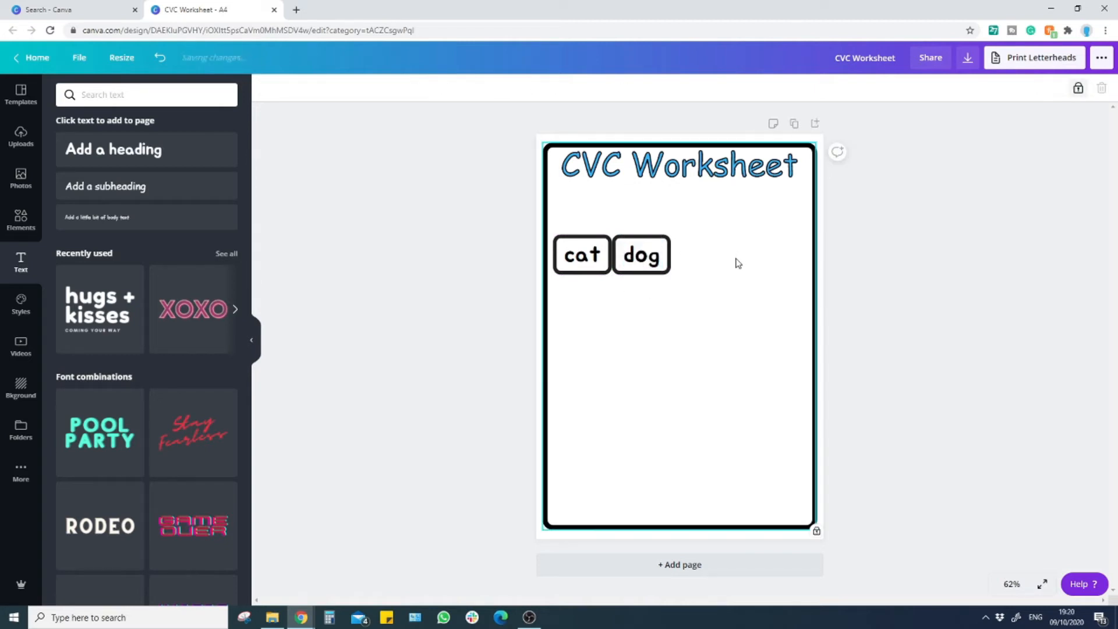
# Change the font of both the "dog" and "cat" texts to Comic Sans MS Regular.
pyautogui.click(640, 256)
pyautogui.doubleClick(641, 256)
pyautogui.click(357, 90)
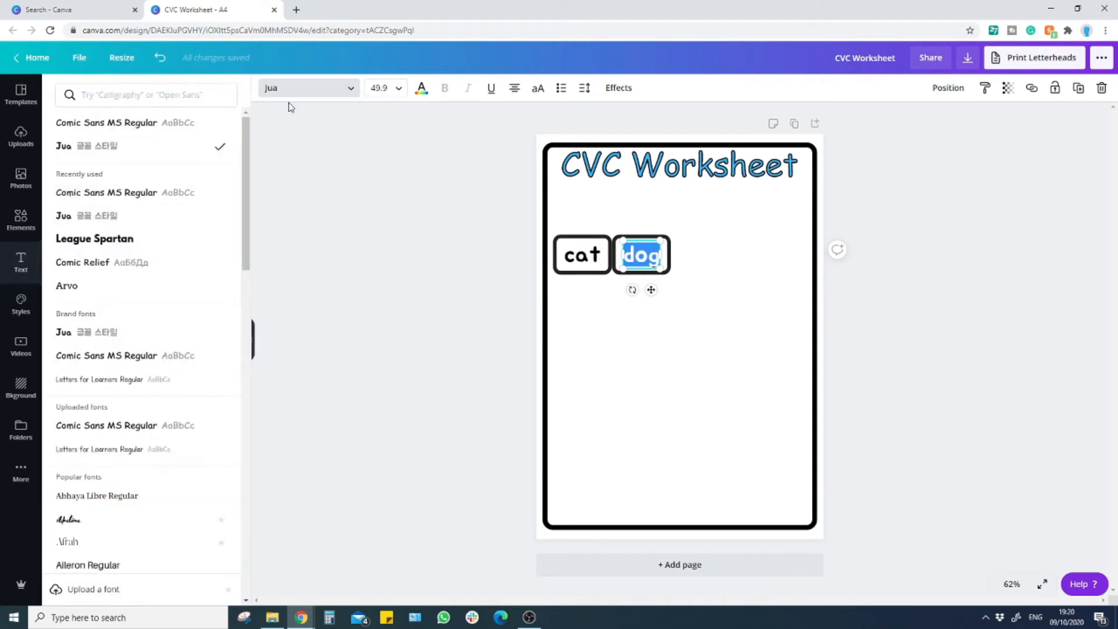
pyautogui.click(140, 198)
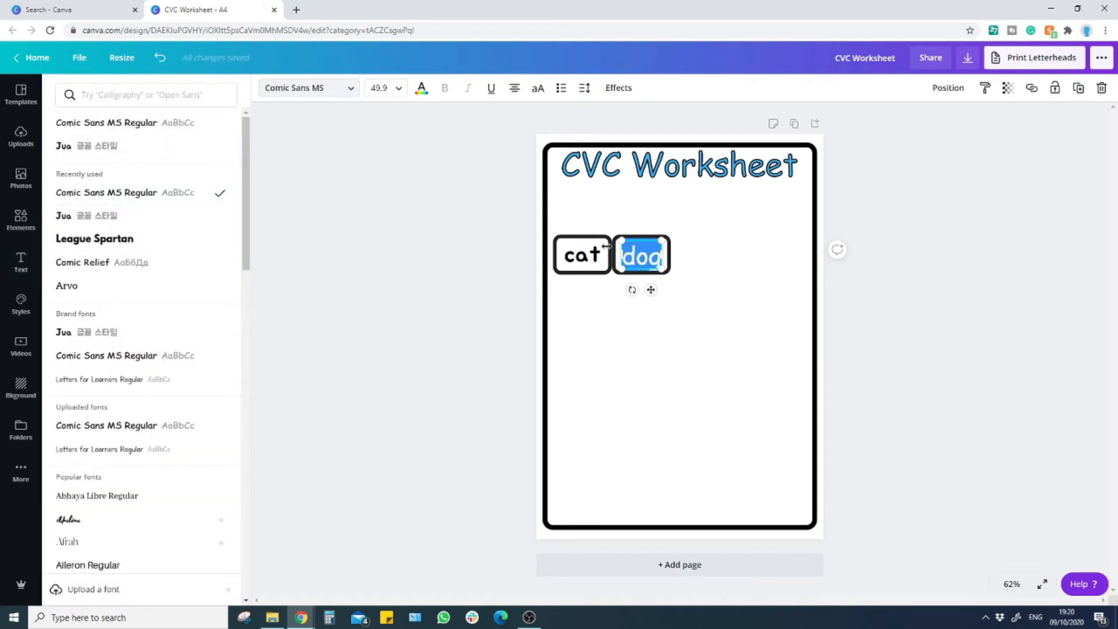
pyautogui.click(584, 254)
pyautogui.doubleClick(585, 254)
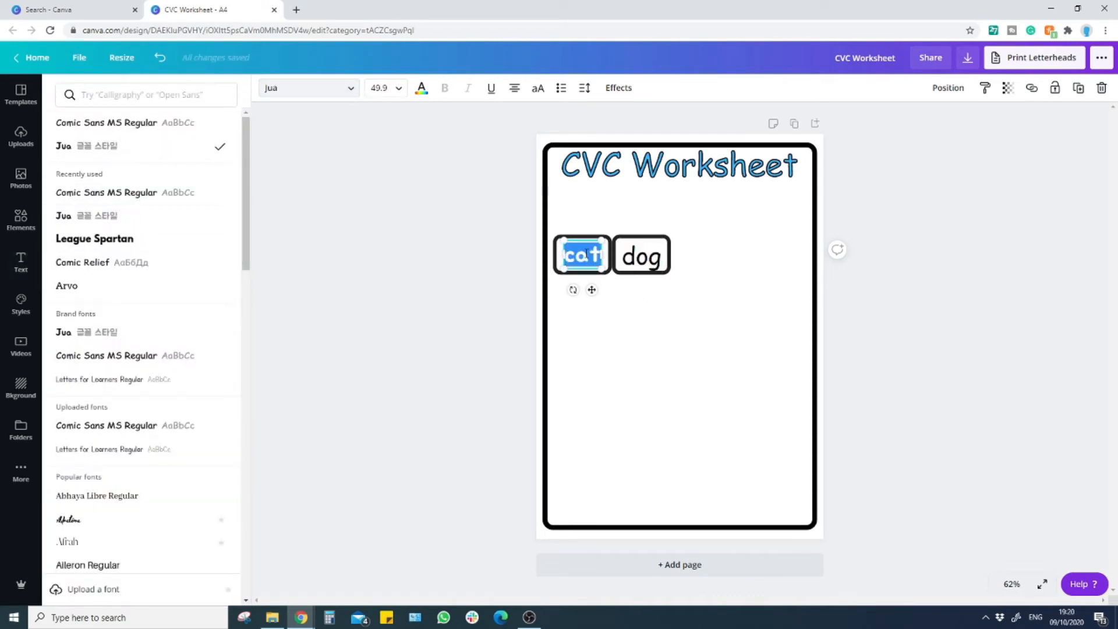
pyautogui.click(150, 192)
pyautogui.click(710, 233)
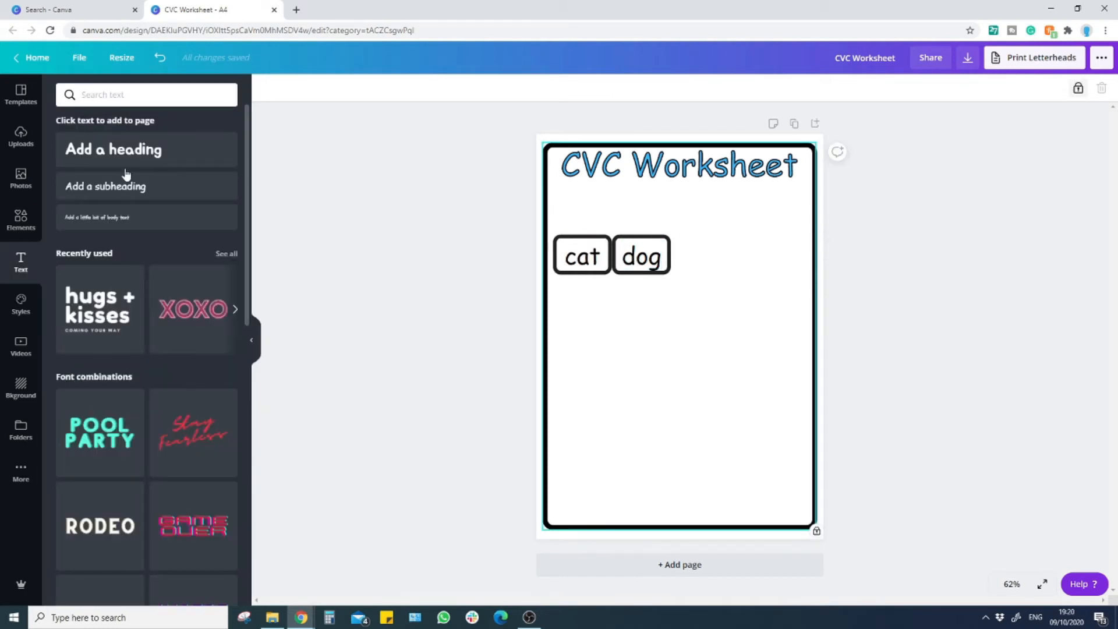
# Search the elements for "dog" and filter the results to free items only.
pyautogui.click(21, 218)
pyautogui.click(126, 97)
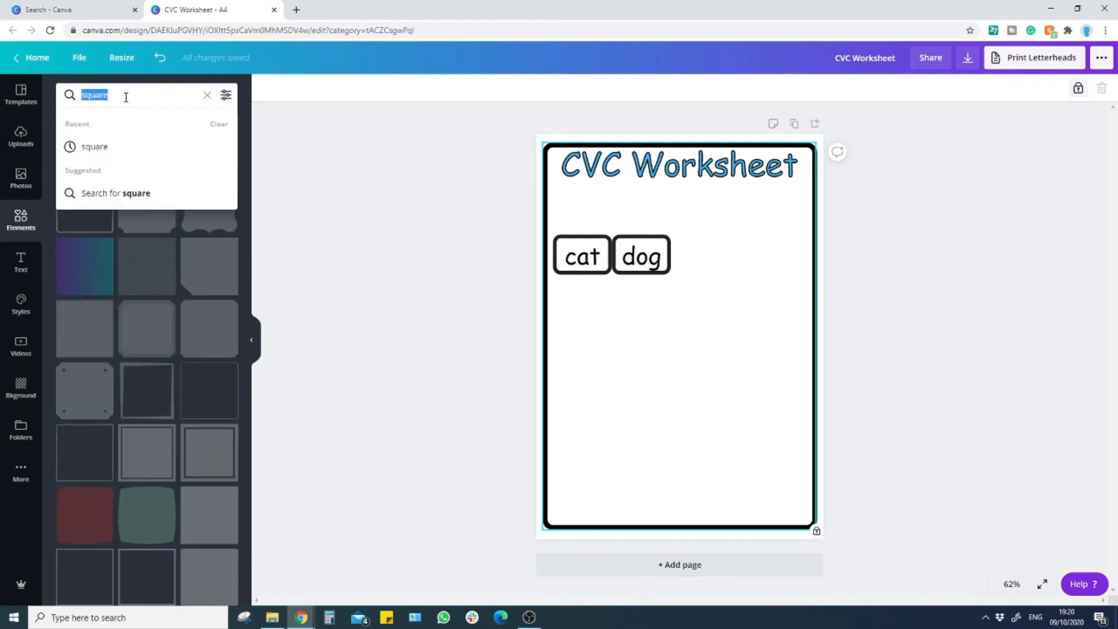
pyautogui.write('dog')
pyautogui.press('Return')
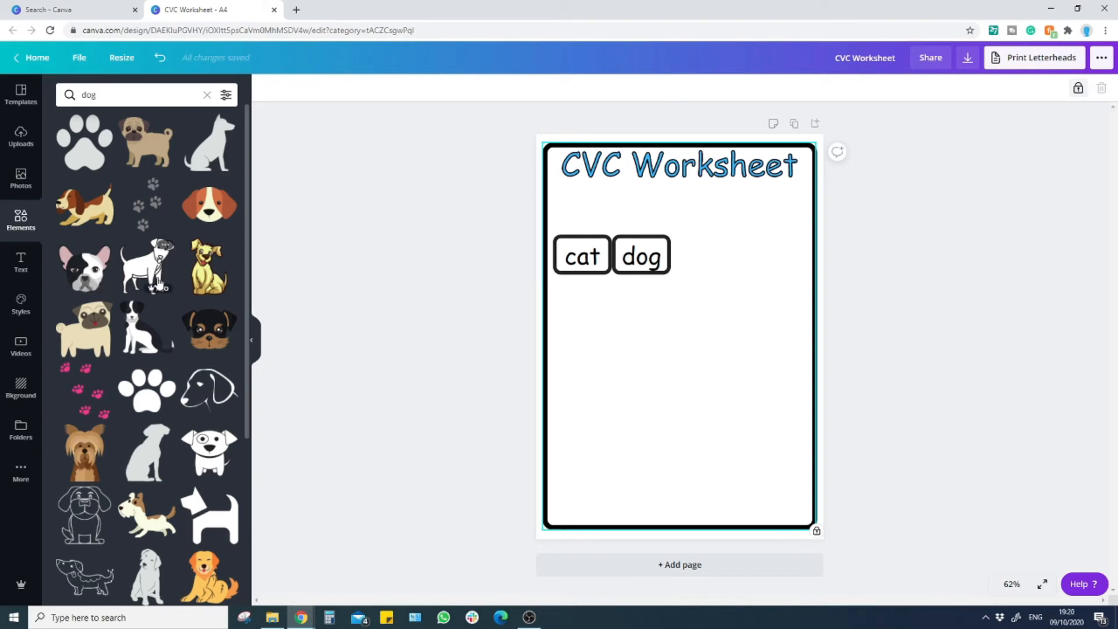
pyautogui.click(226, 94)
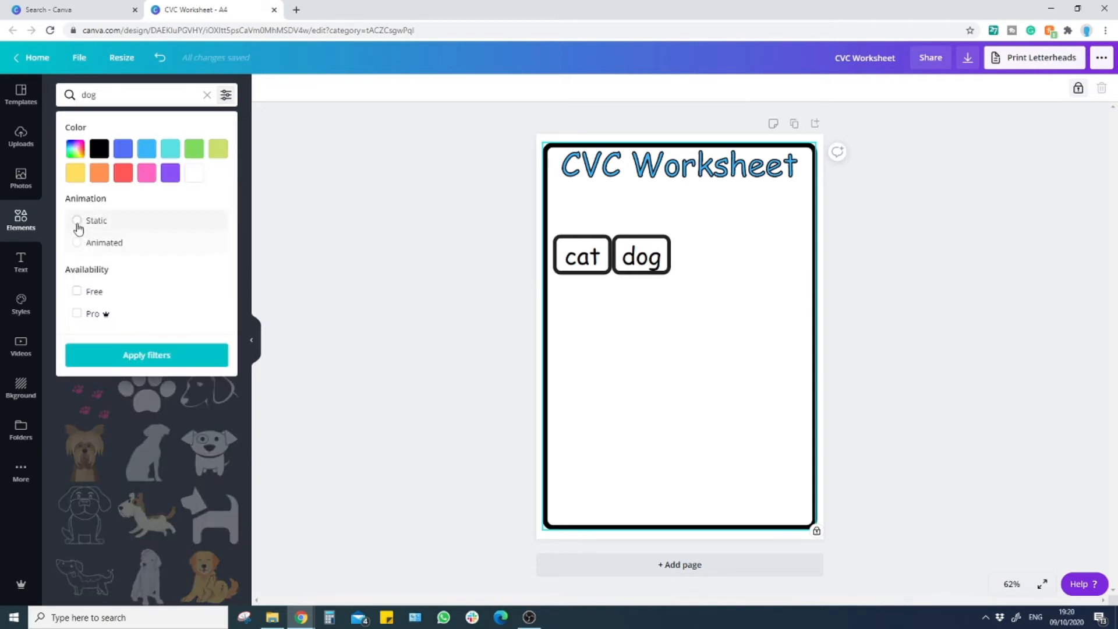
pyautogui.click(77, 291)
pyautogui.click(164, 356)
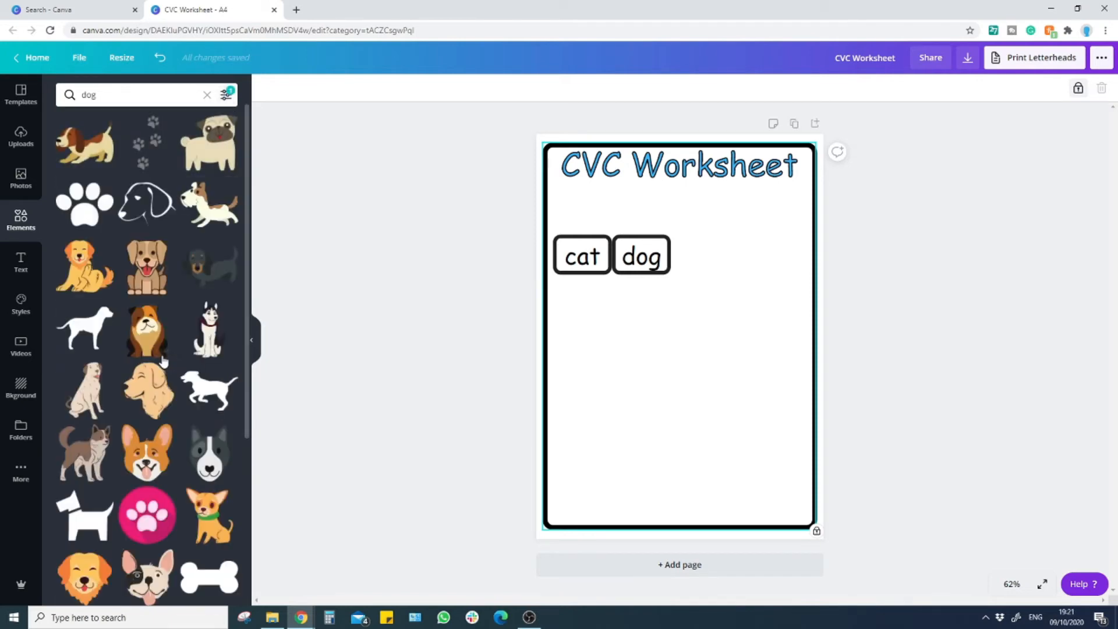
# Add the sitting brown-and-black bulldog graphic, shrink it, and center it above the "cat" and "dog" boxes.
pyautogui.click(147, 329)
pyautogui.moveTo(737, 418); pyautogui.dragTo(612, 203)
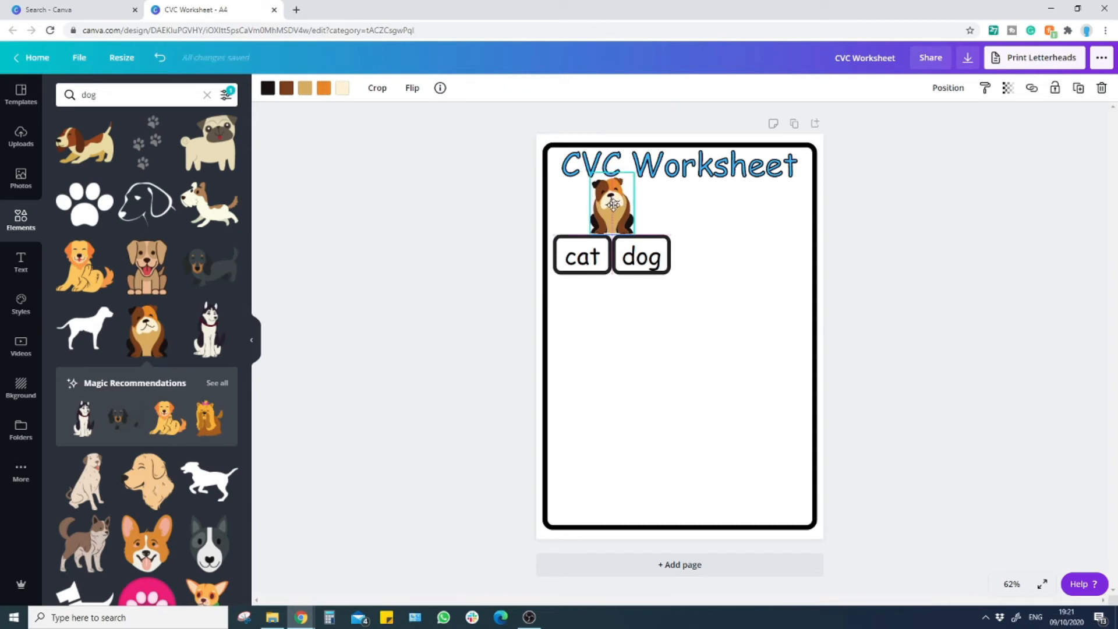
pyautogui.click(773, 278)
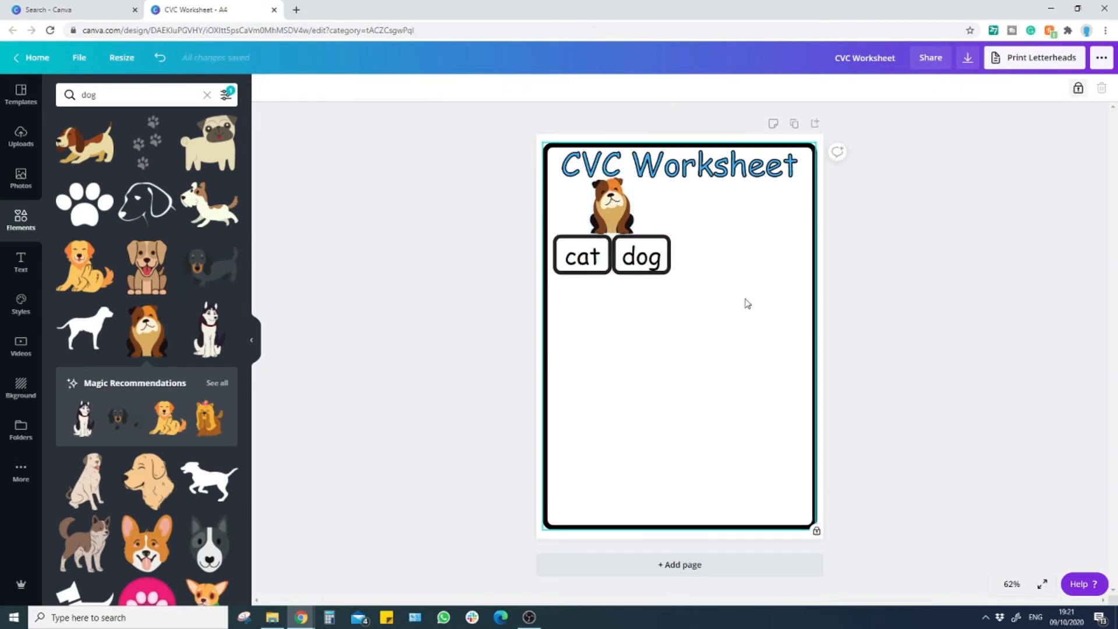
# Group the bulldog picture with the "cat" and "dog" boxes and their texts.
pyautogui.moveTo(719, 315); pyautogui.dragTo(568, 204)
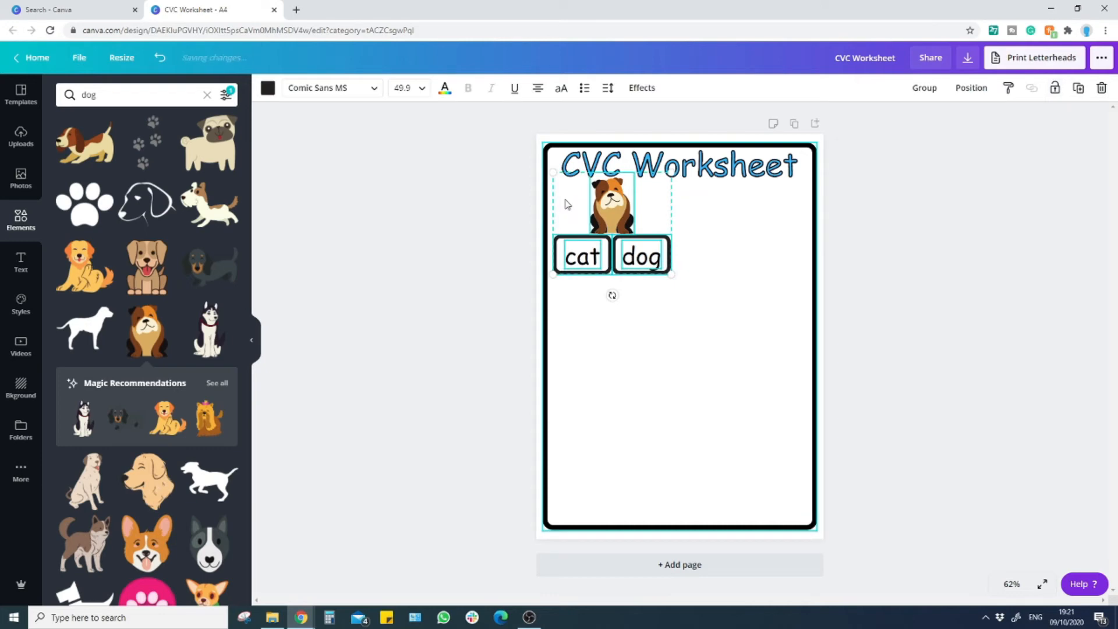
pyautogui.click(716, 252)
pyautogui.moveTo(724, 290); pyautogui.dragTo(560, 201)
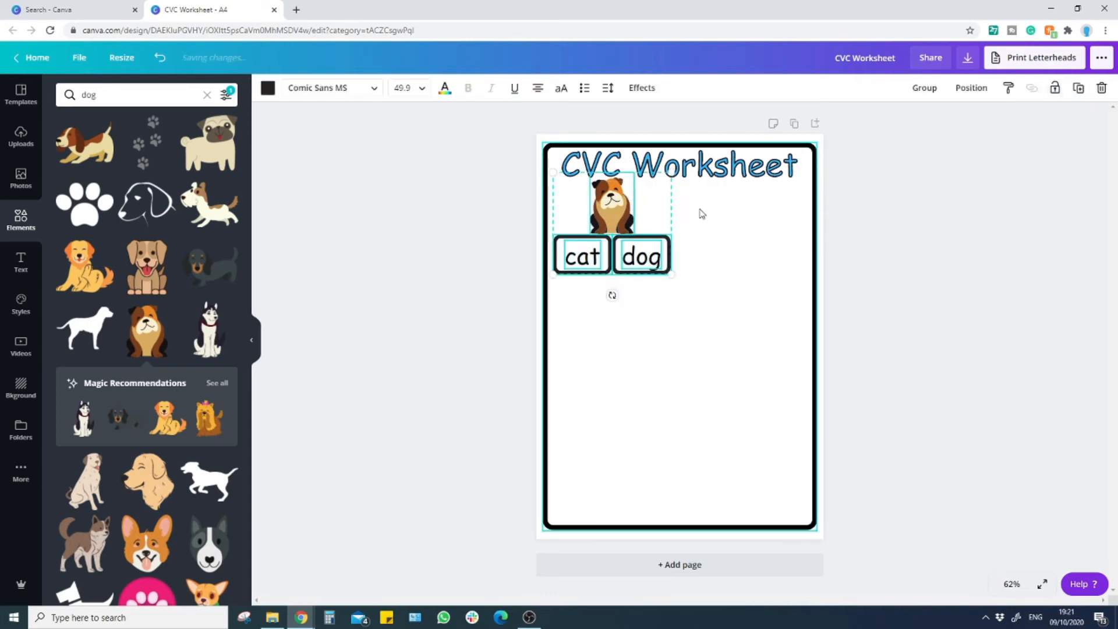
pyautogui.click(926, 88)
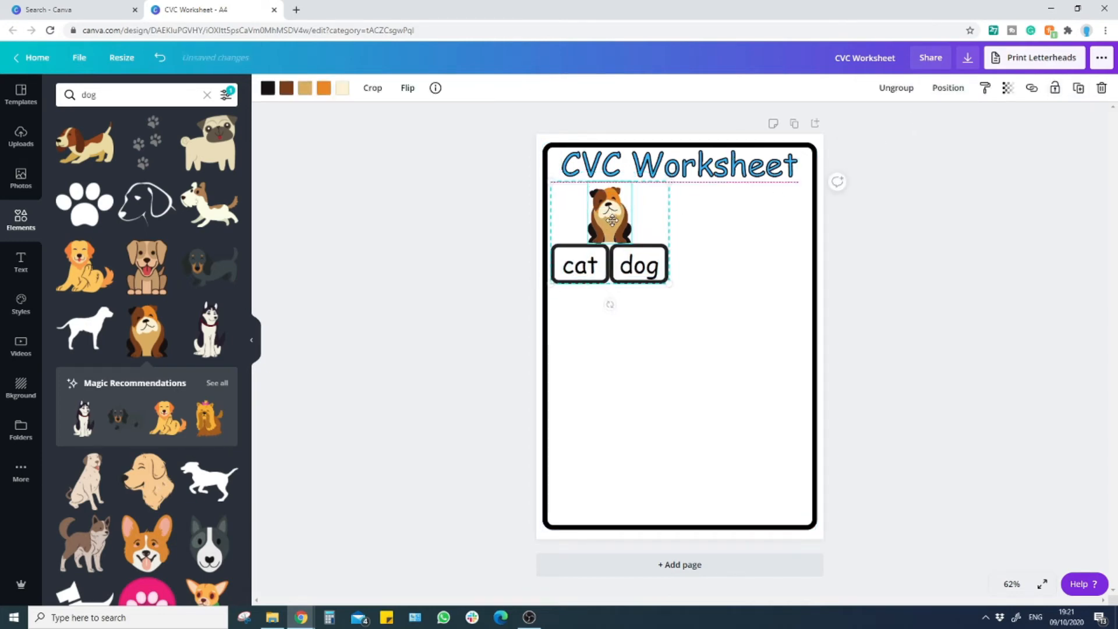
# Scale the bulldog group down slightly and position it below the title in the left half of the page.
pyautogui.moveTo(636, 175); pyautogui.dragTo(610, 225)
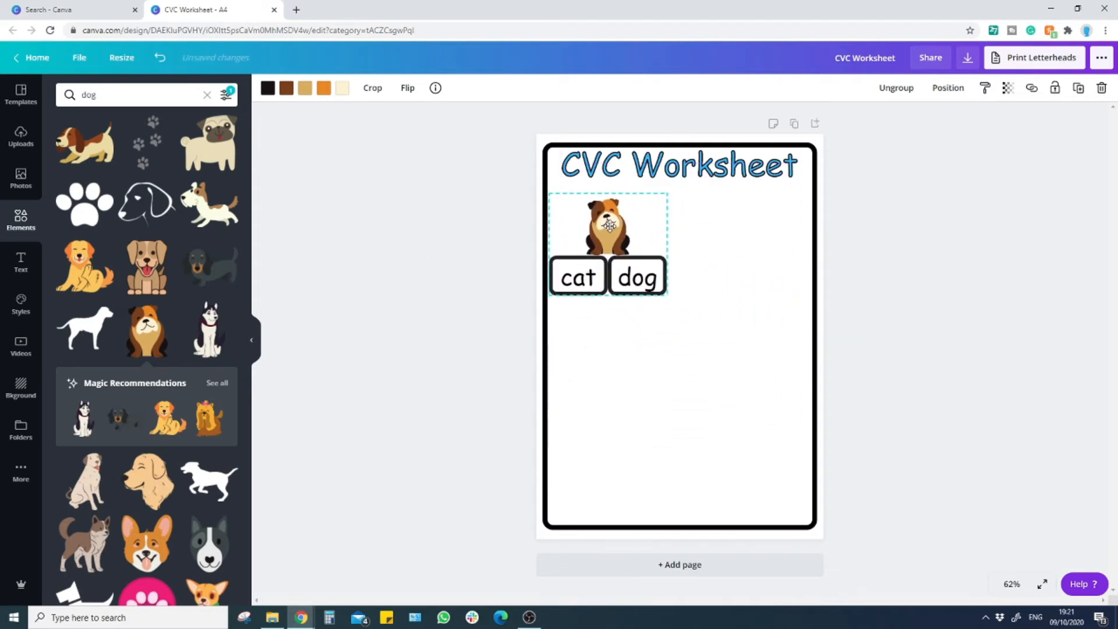
pyautogui.moveTo(667, 295); pyautogui.dragTo(842, 410)
pyautogui.moveTo(880, 437); pyautogui.dragTo(653, 283)
pyautogui.moveTo(600, 238); pyautogui.dragTo(603, 231)
# Duplicate the bulldog group, place the copy level with it in the page's right half, and delete the copy's dog picture.
pyautogui.moveTo(725, 308); pyautogui.dragTo(746, 227)
pyautogui.hotkey('ctrl', 'd')
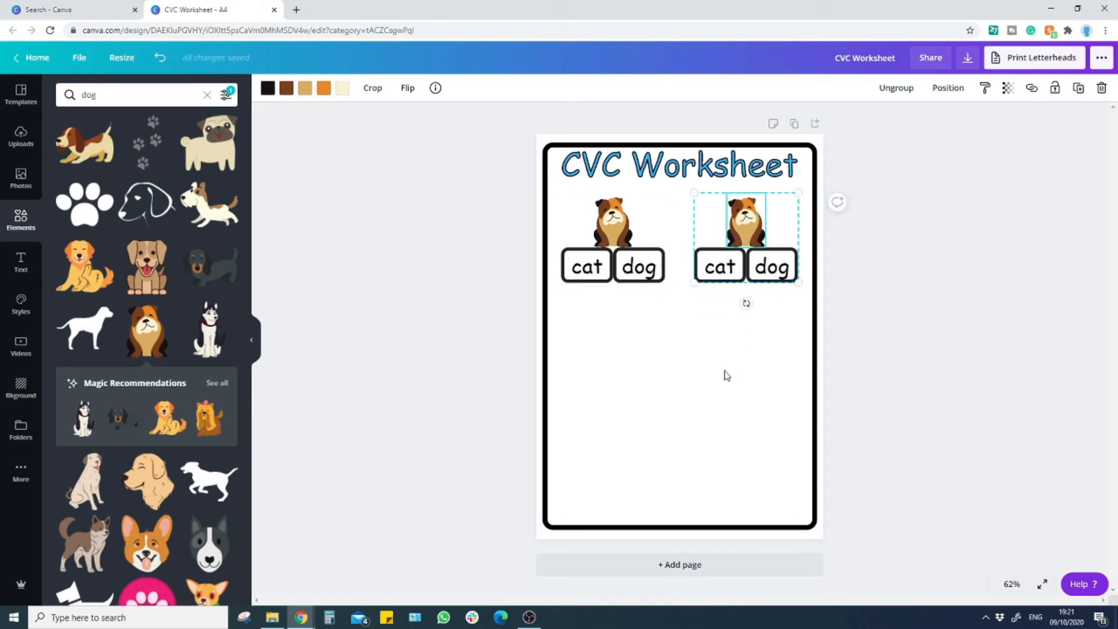
pyautogui.press('Delete')
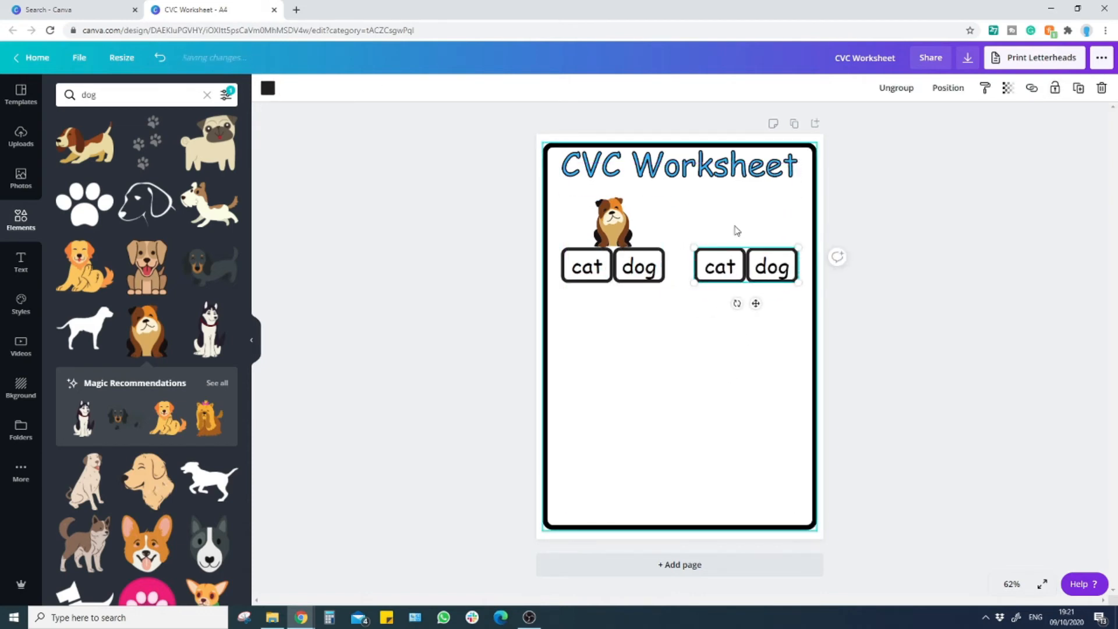
pyautogui.click(118, 96)
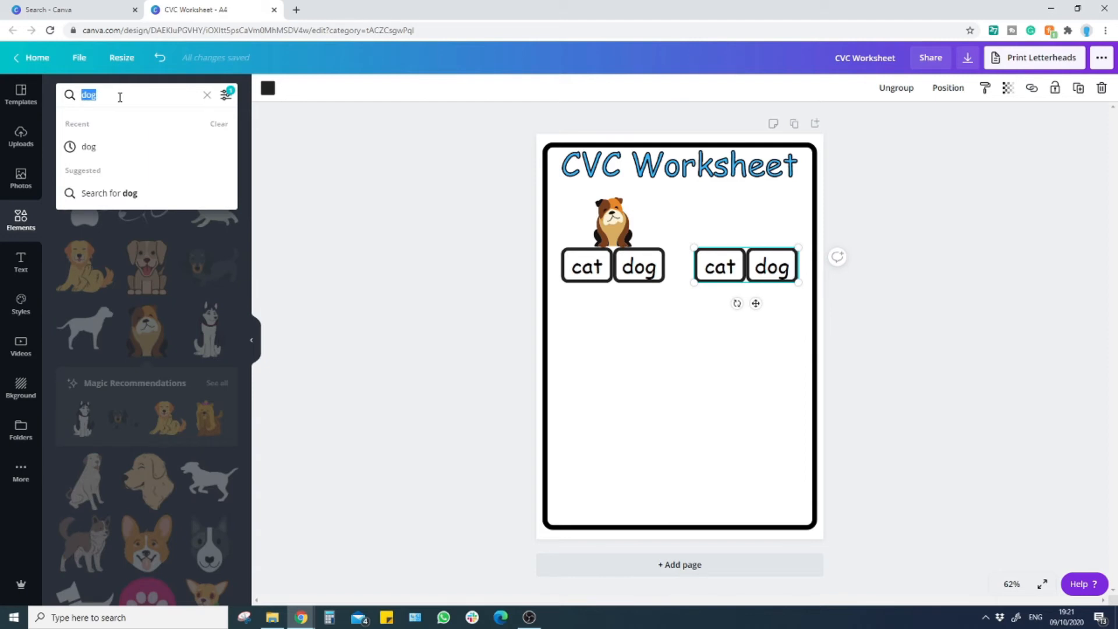
pyautogui.write('ca')
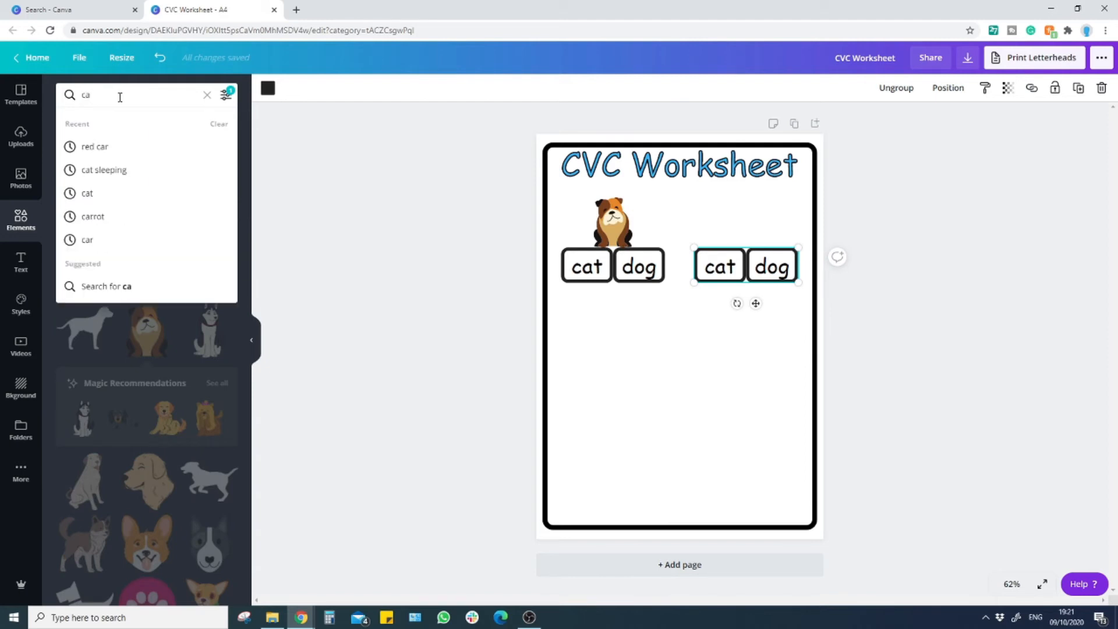
pyautogui.write('r')
pyautogui.press('Return')
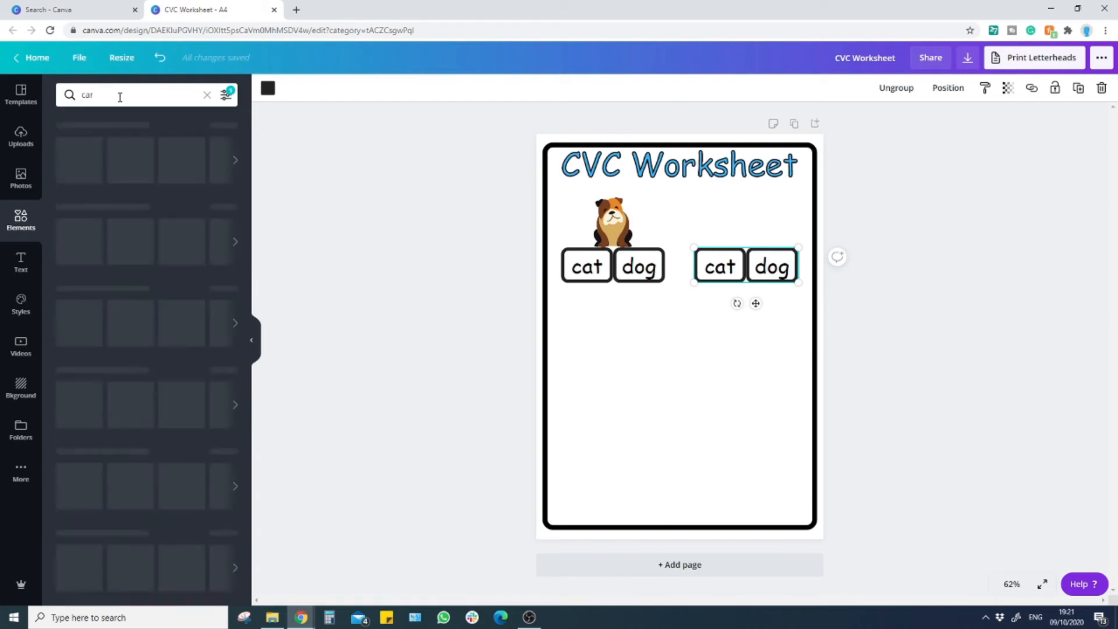
pyautogui.moveTo(83, 150); pyautogui.dragTo(755, 234)
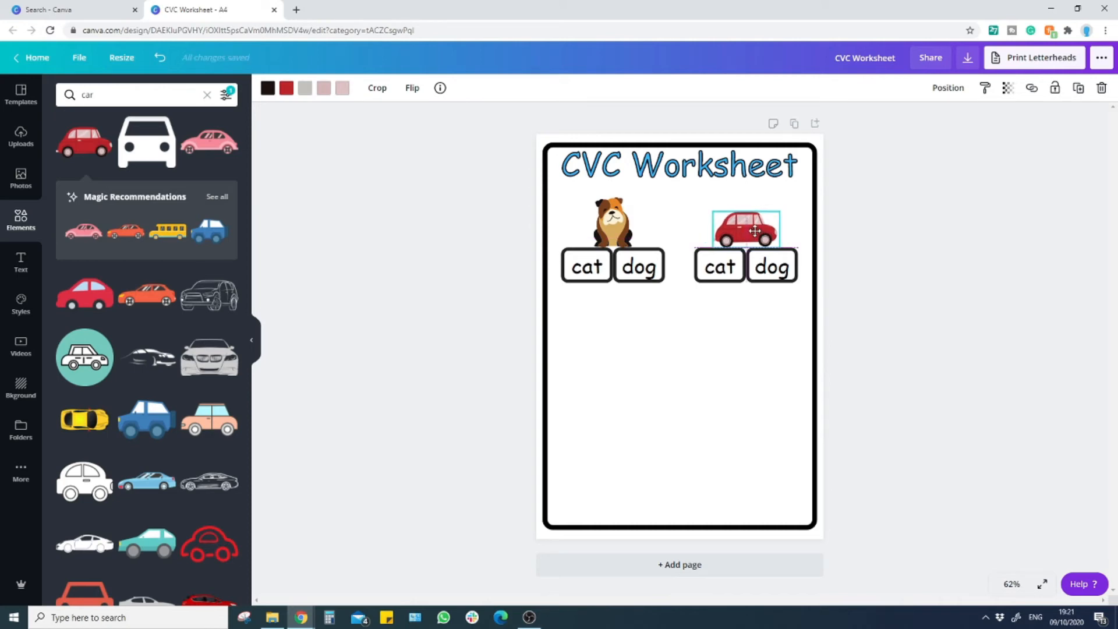
pyautogui.press('Delete')
# Search the elements for "fox", add the sitting orange fox, shrink it, and place it centered above the second pair of boxes.
pyautogui.click(174, 93)
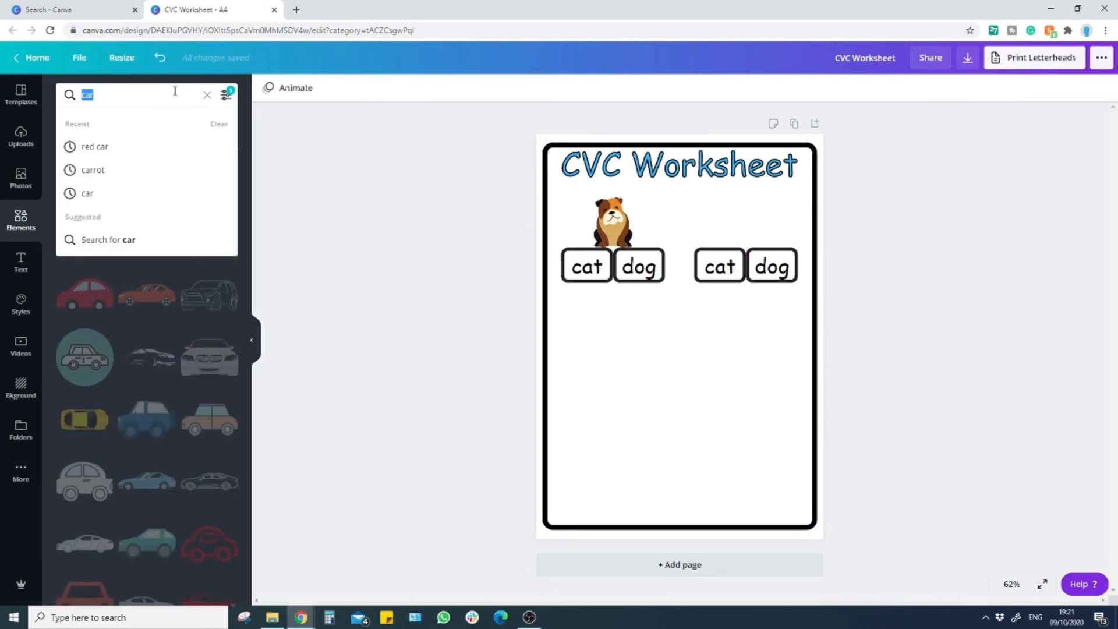
pyautogui.write('fox')
pyautogui.press('Return')
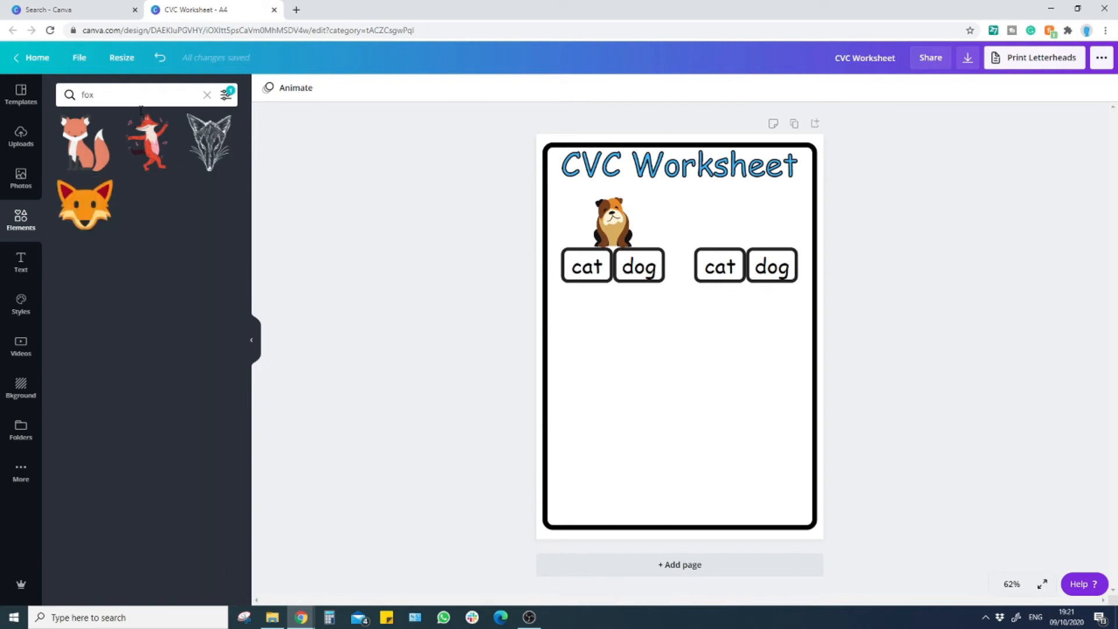
pyautogui.click(80, 150)
pyautogui.moveTo(736, 401); pyautogui.dragTo(675, 316)
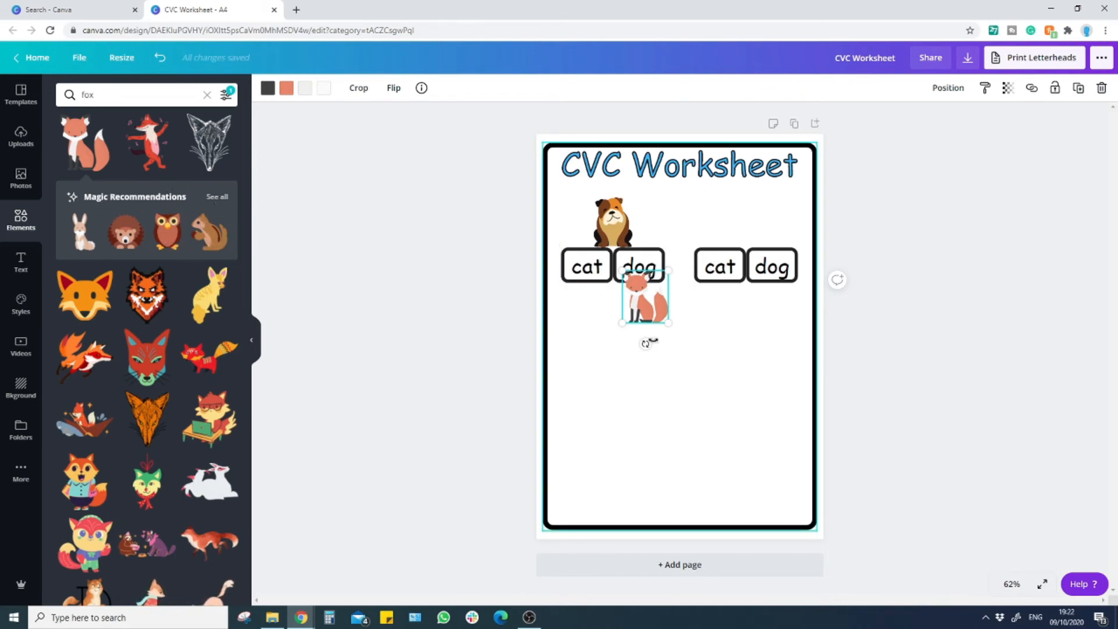
pyautogui.moveTo(647, 297); pyautogui.dragTo(749, 223)
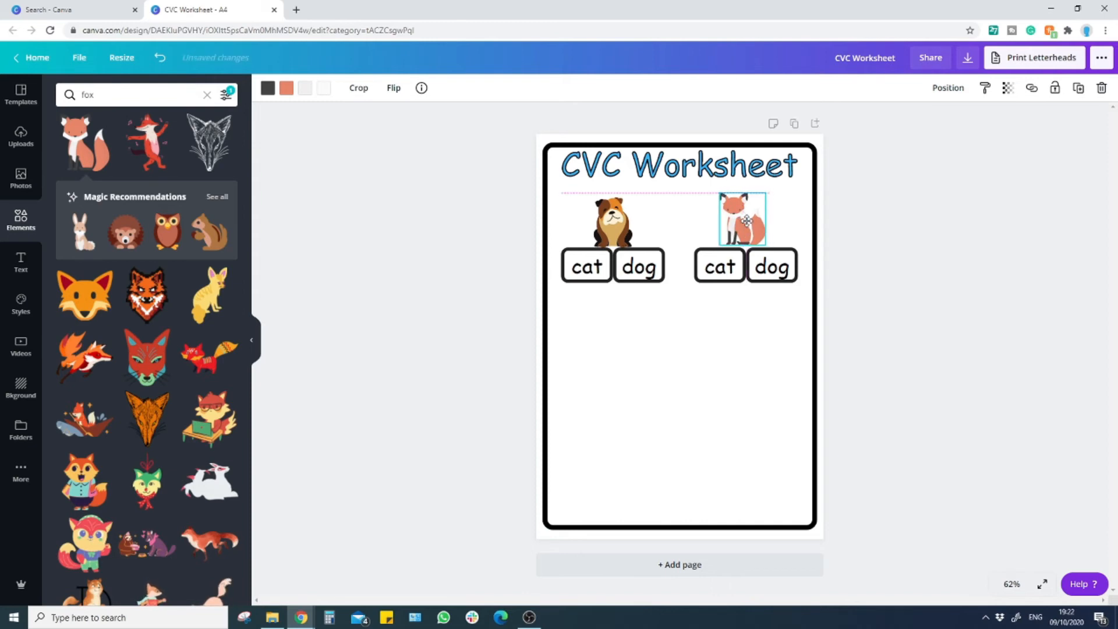
pyautogui.click(745, 390)
# Ungroup the bulldog group and move the bulldog picture up slightly so its base lines up with the fox.
pyautogui.click(614, 236)
pyautogui.moveTo(610, 226); pyautogui.dragTo(610, 223)
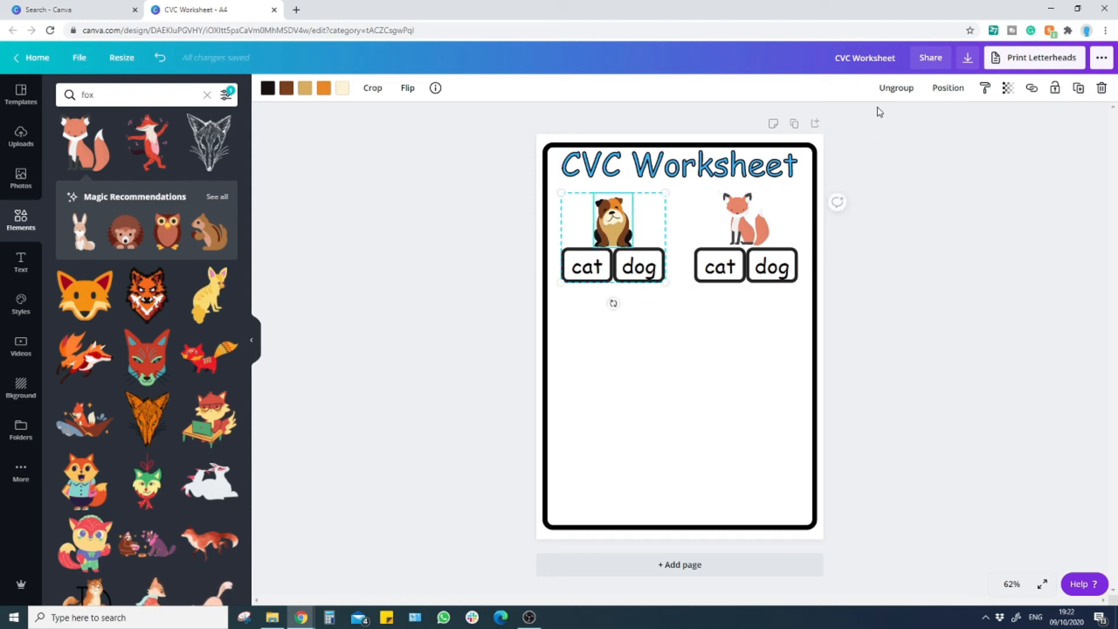
pyautogui.click(896, 87)
pyautogui.click(741, 377)
pyautogui.click(611, 215)
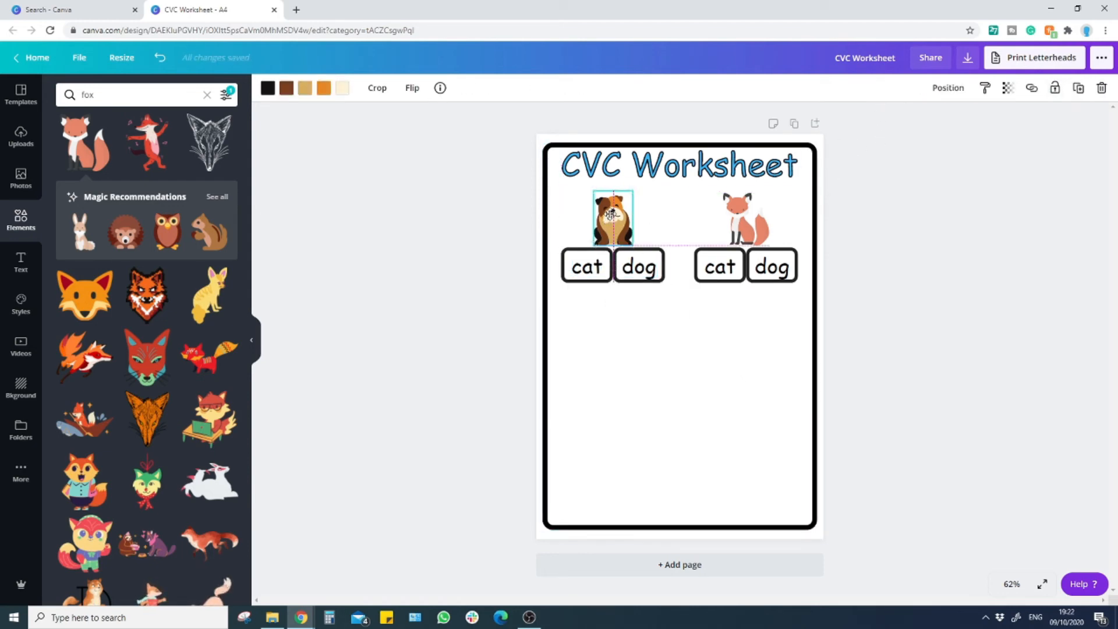
# Change the word "cat" below the fox picture to "fox", ungroup that pair, and widen the text box so the word fits on one line.
pyautogui.click(718, 367)
pyautogui.click(720, 267)
pyautogui.doubleClick(720, 266)
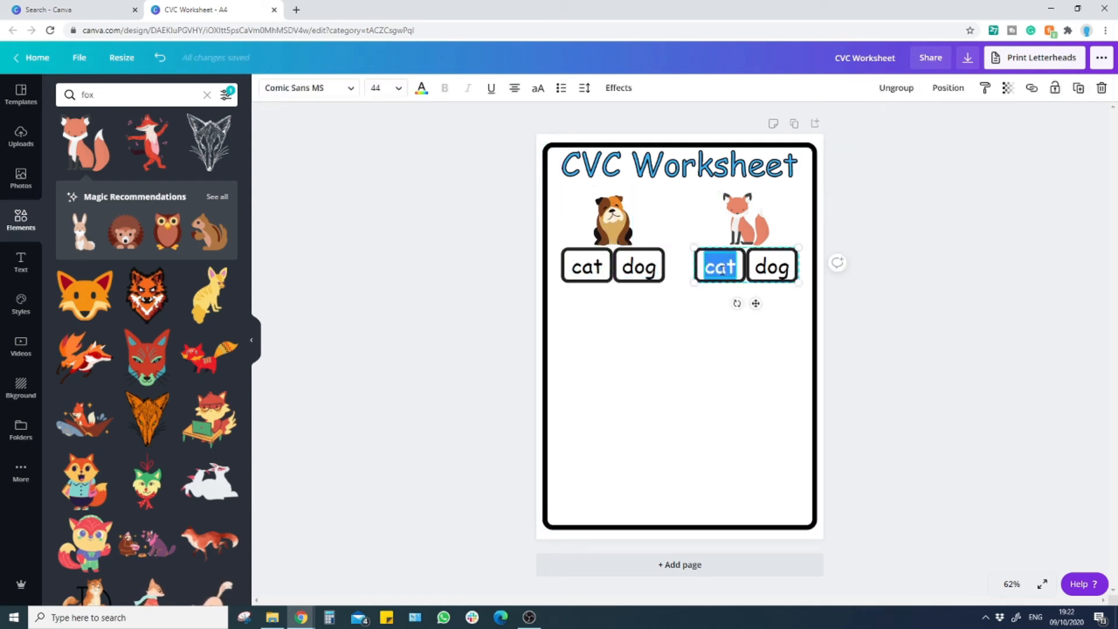
pyautogui.write('fox')
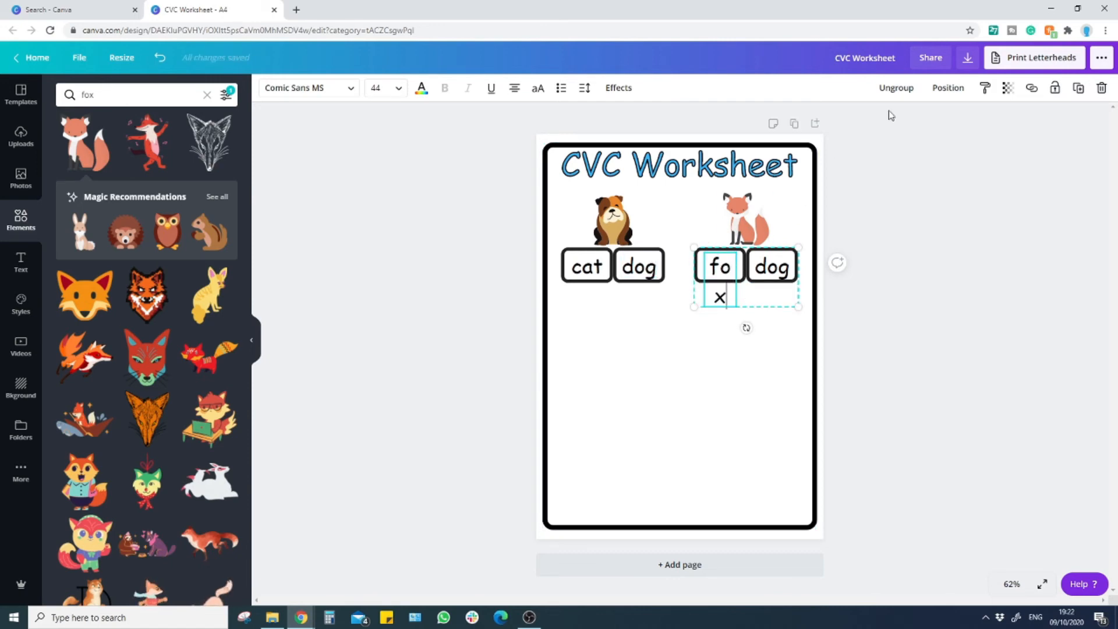
pyautogui.click(905, 87)
pyautogui.click(719, 288)
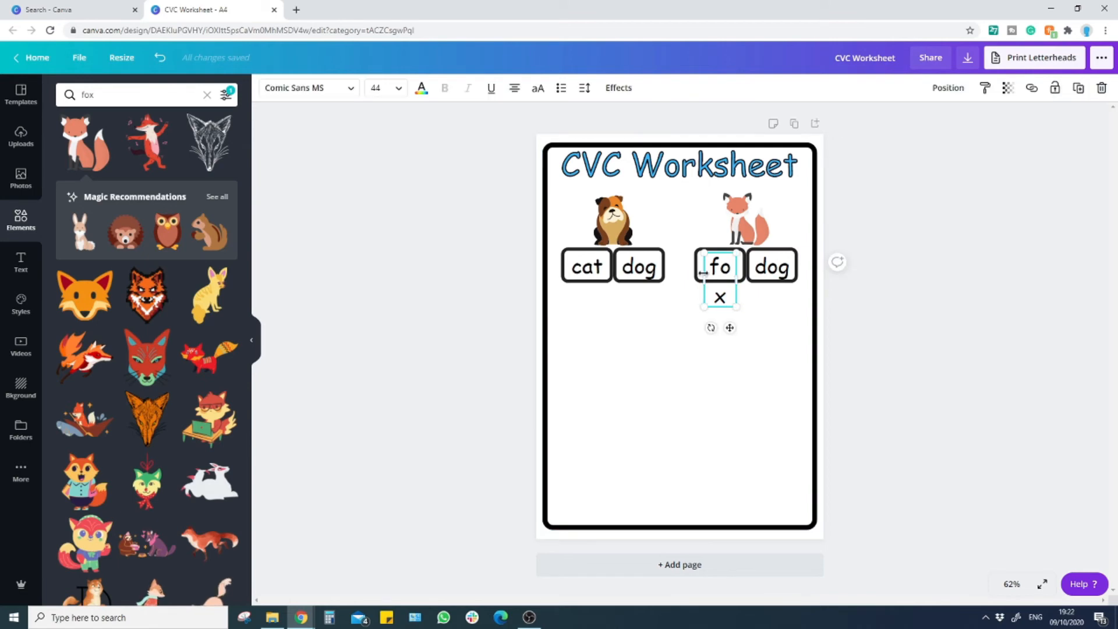
pyautogui.moveTo(700, 276); pyautogui.dragTo(694, 277)
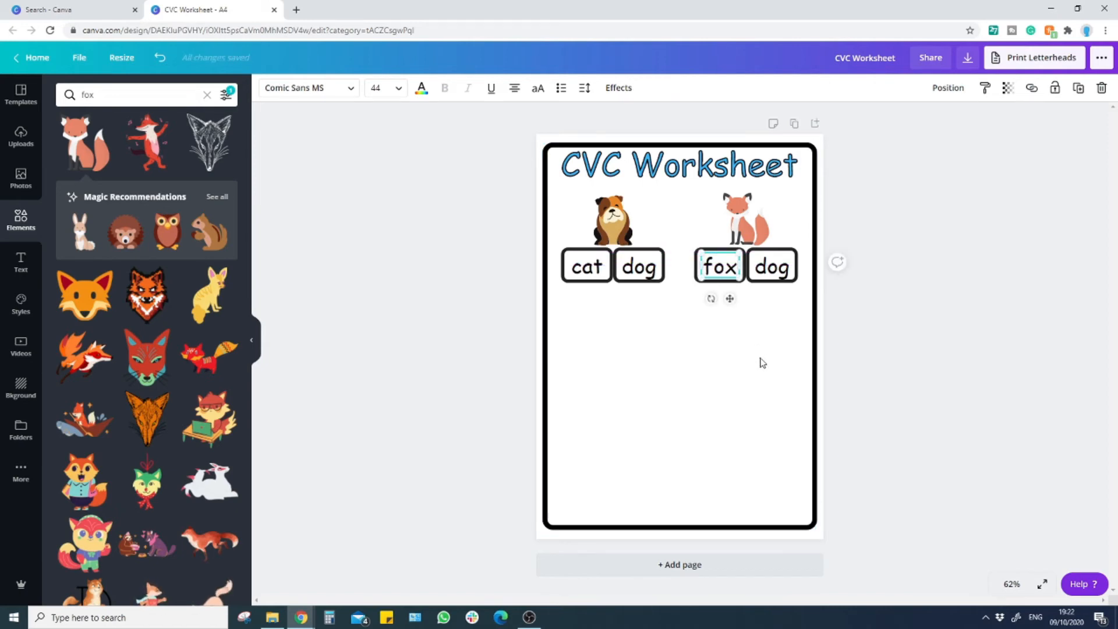
# Change the word "dog" below the fox picture to "box" and widen its text box to fit on one line.
pyautogui.click(772, 267)
pyautogui.doubleClick(772, 268)
pyautogui.write('box')
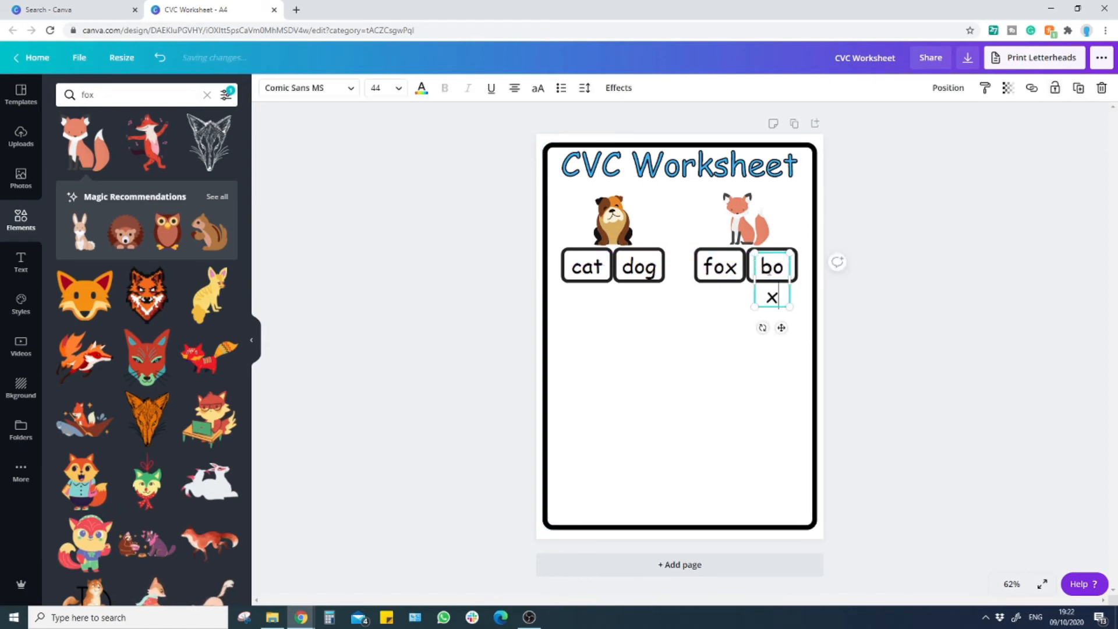
pyautogui.moveTo(788, 282); pyautogui.dragTo(795, 284)
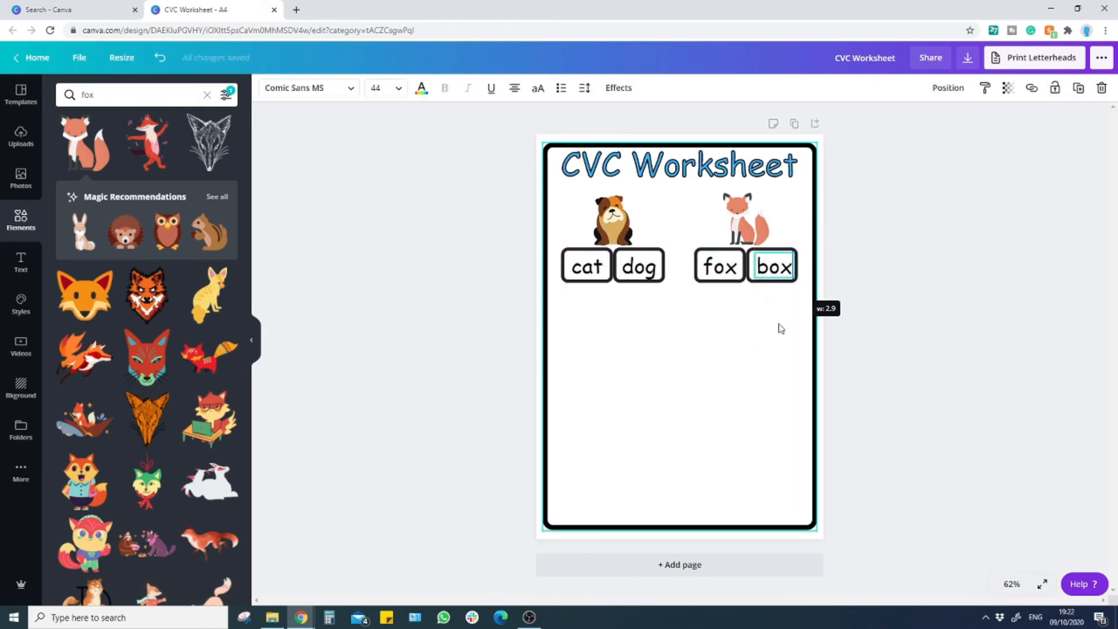
pyautogui.click(783, 302)
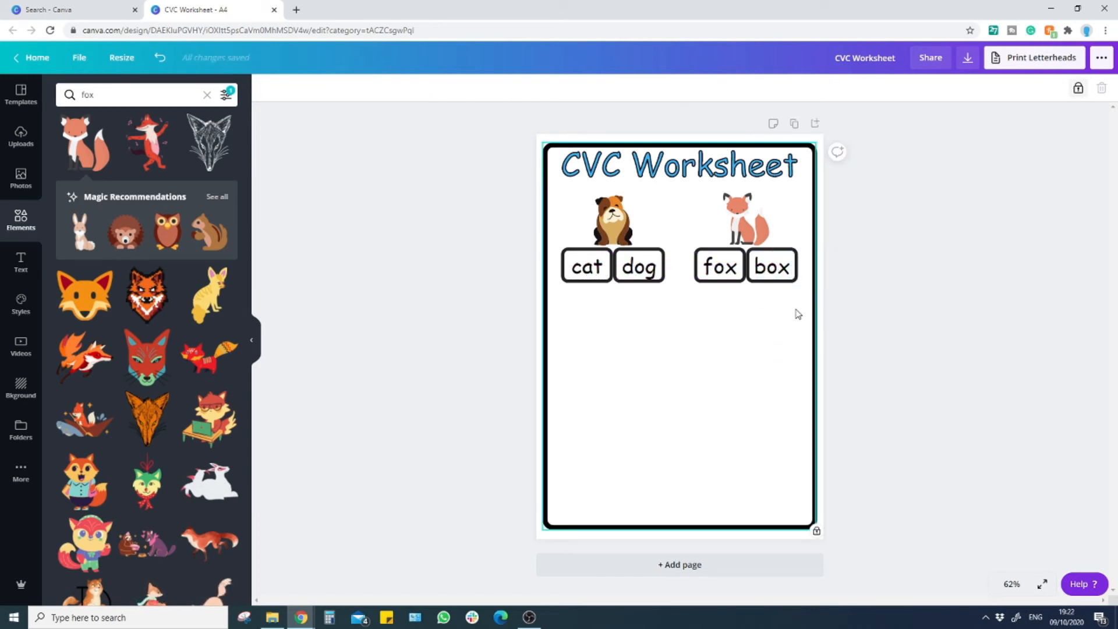
# Duplicate the fox picture with its word boxes twice, placing the copies as middle and bottom rows in the page's left half.
pyautogui.moveTo(792, 298); pyautogui.dragTo(692, 193)
pyautogui.hotkey('ctrl', 'd')
pyautogui.moveTo(750, 227); pyautogui.dragTo(610, 347)
pyautogui.hotkey('ctrl', 'd')
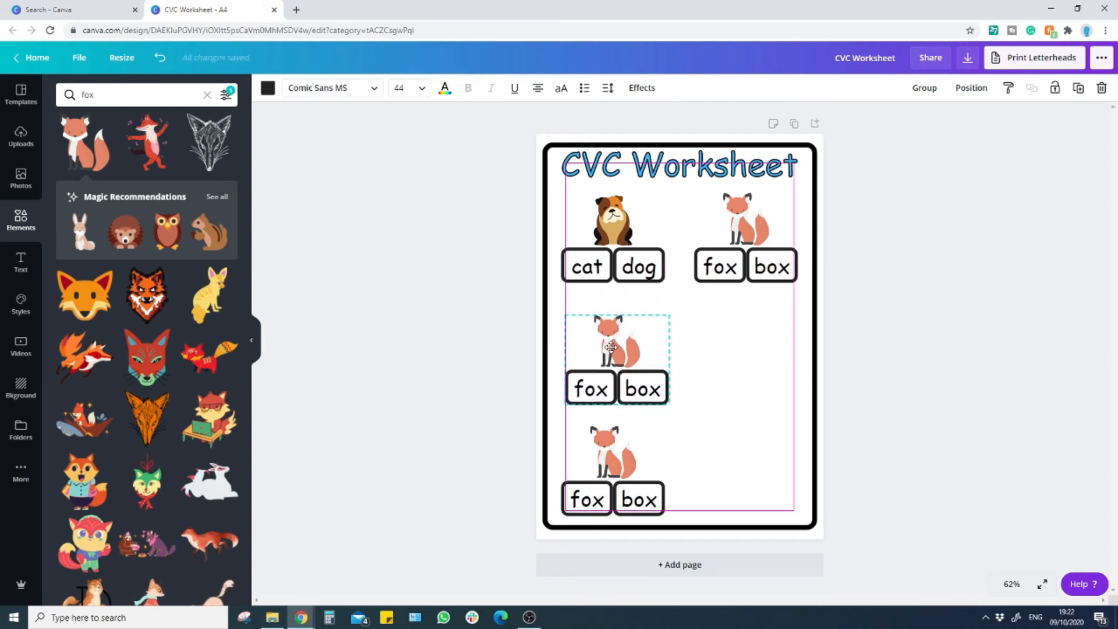
pyautogui.click(744, 379)
# Delete the middle row's fox, search the elements for "cat", and place the sitting white-and-orange cat, small, above that pair of boxes.
pyautogui.click(622, 342)
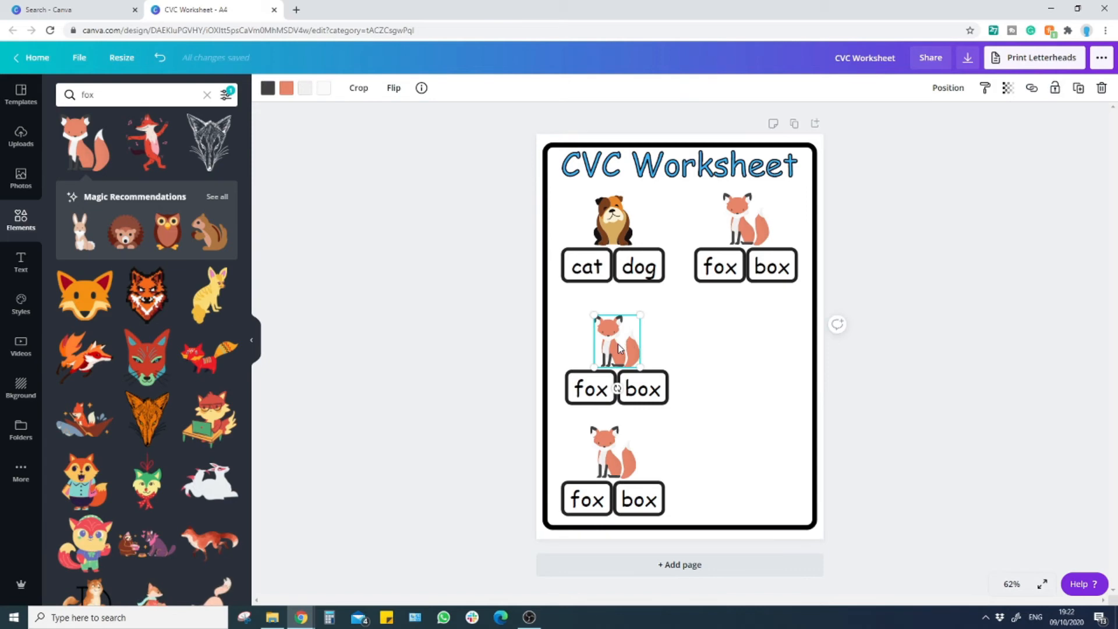
pyautogui.press('Delete')
pyautogui.click(127, 96)
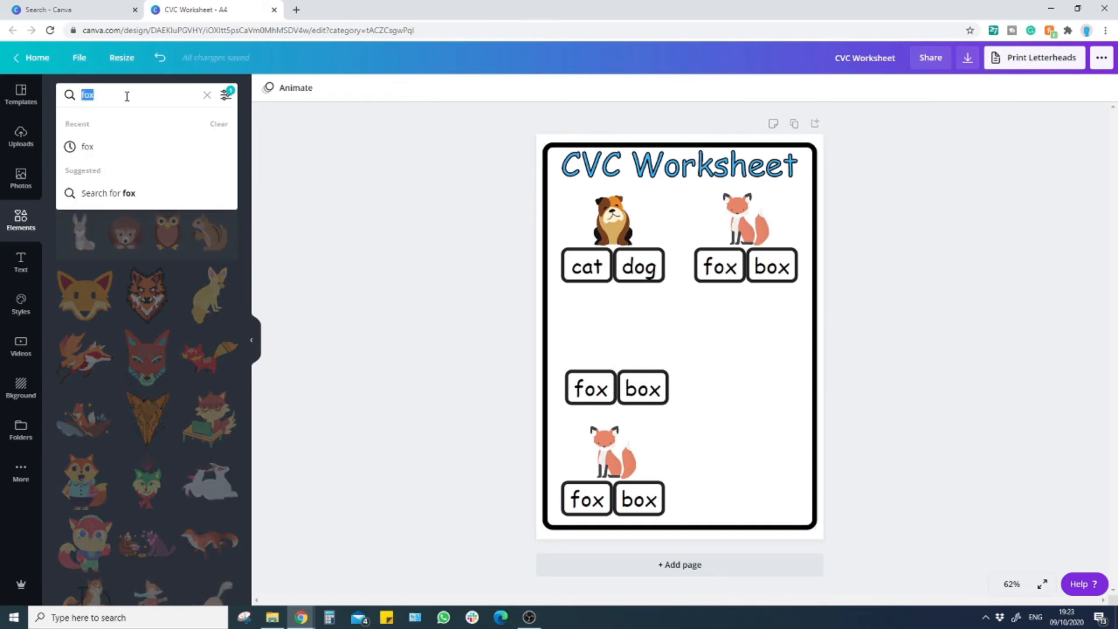
pyautogui.press('BackSpace')
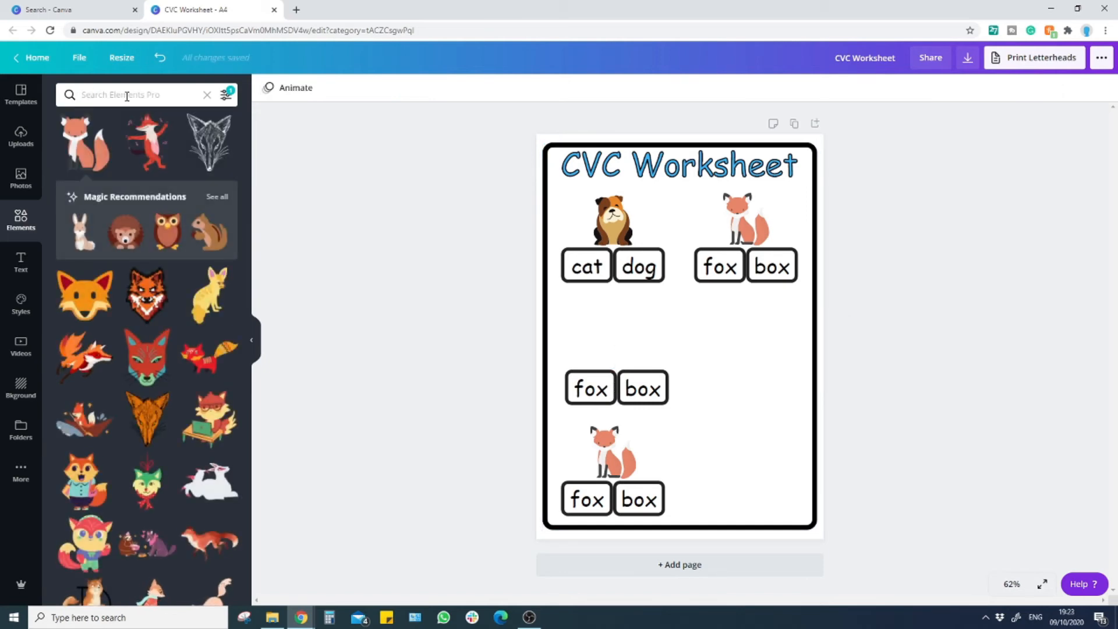
pyautogui.write('cat')
pyautogui.press('Return')
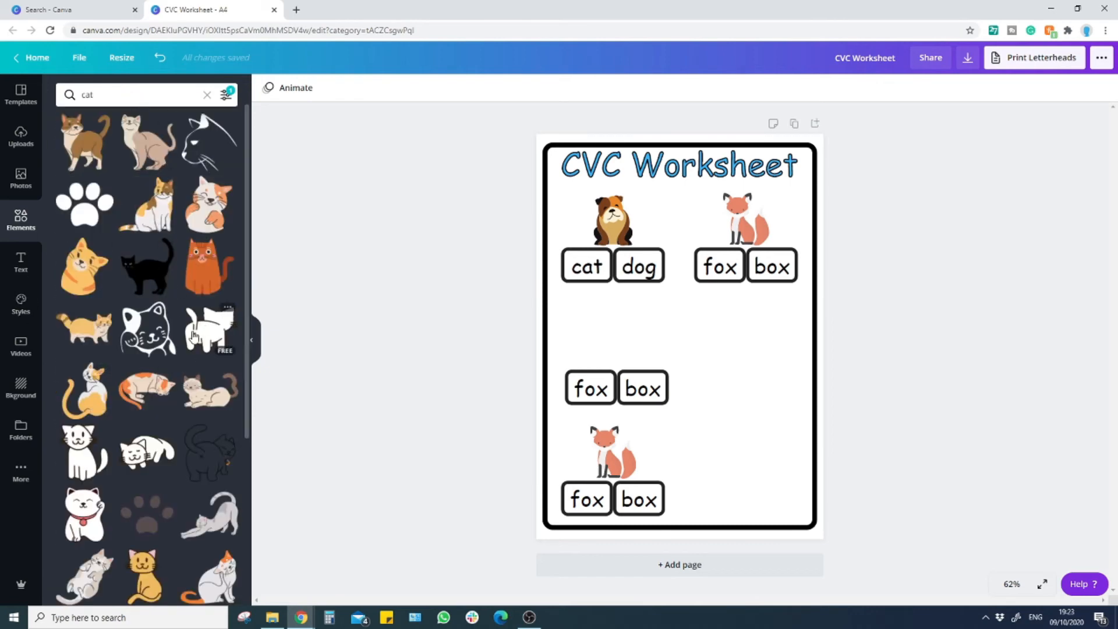
pyautogui.click(156, 214)
pyautogui.moveTo(740, 390); pyautogui.dragTo(624, 341)
pyautogui.click(716, 354)
# Change the words below the cat picture to "rat" and "cat".
pyautogui.doubleClick(589, 387)
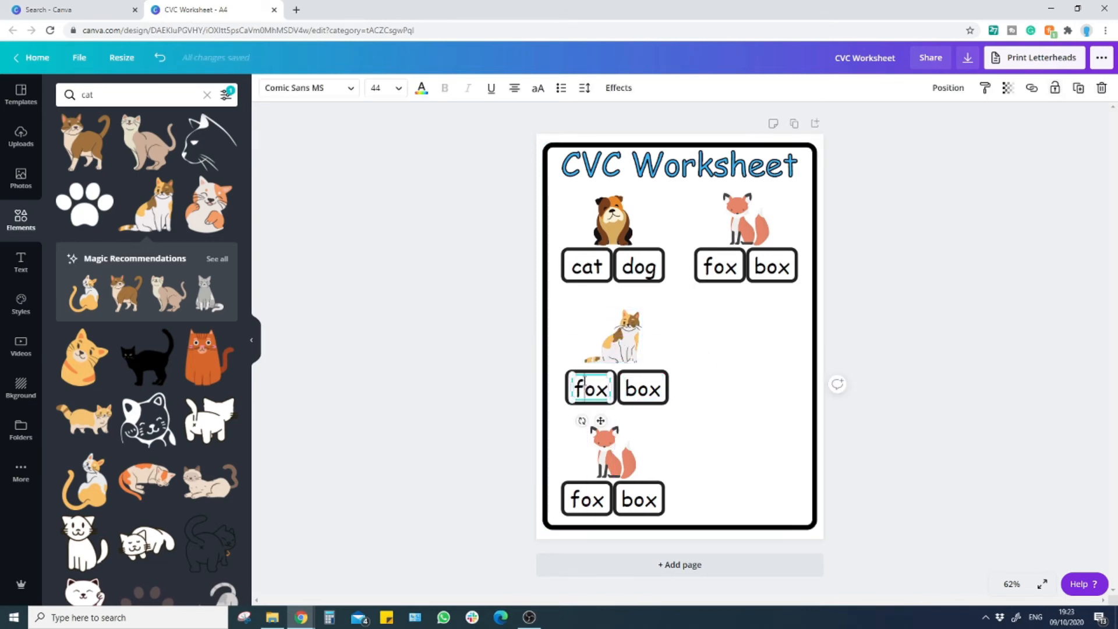
pyautogui.write('c')
pyautogui.doubleClick(654, 390)
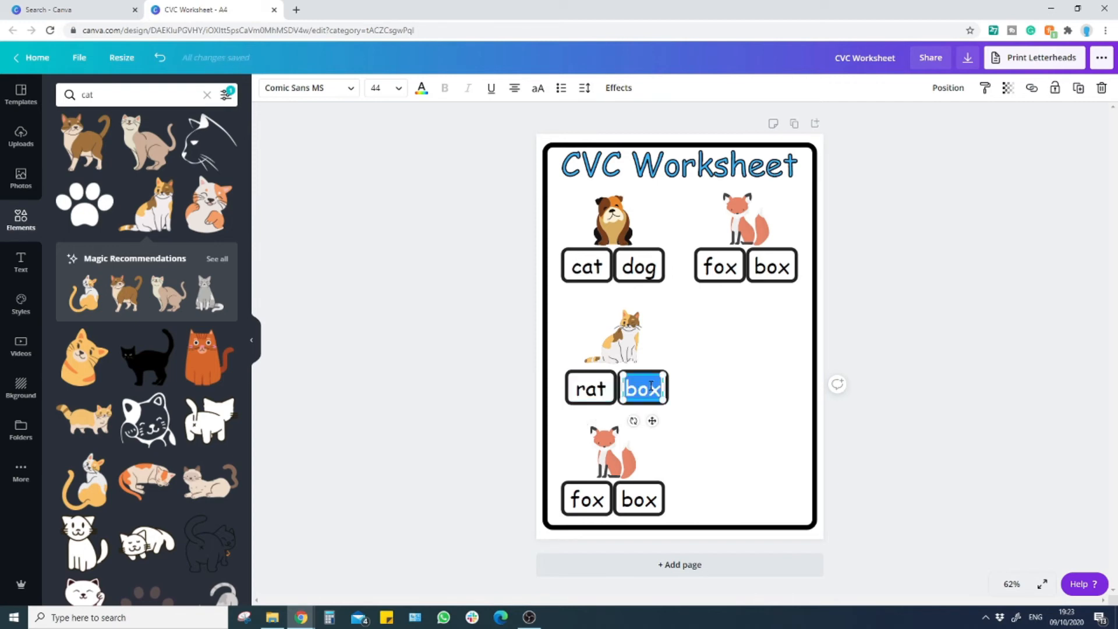
pyautogui.write('cat')
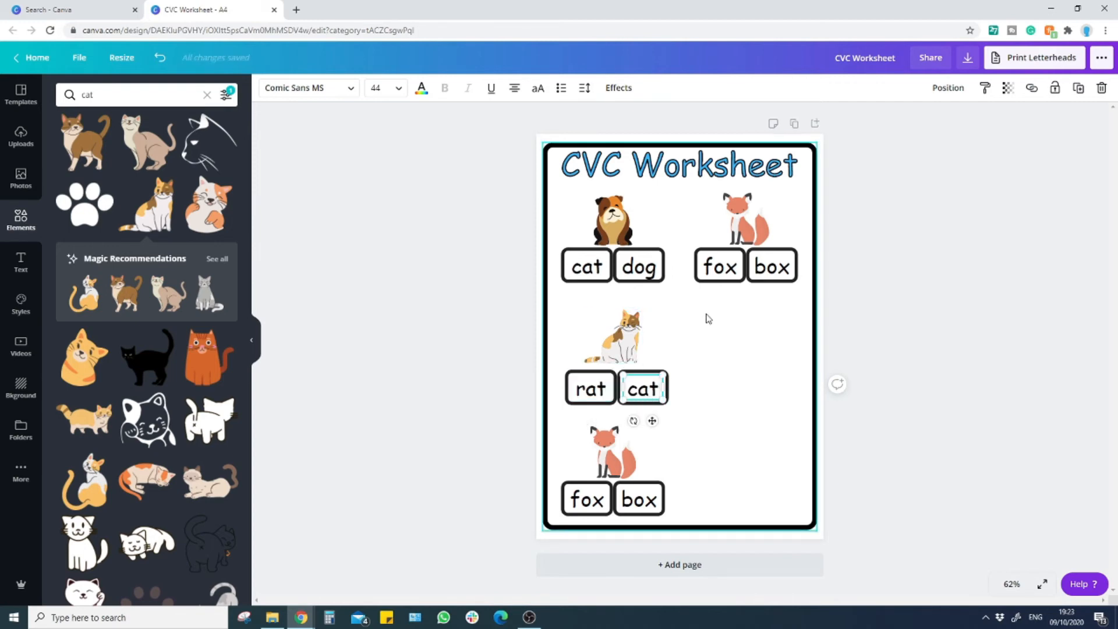
pyautogui.click(676, 292)
# Change the word "cat" below the bulldog picture to "log".
pyautogui.doubleClick(594, 269)
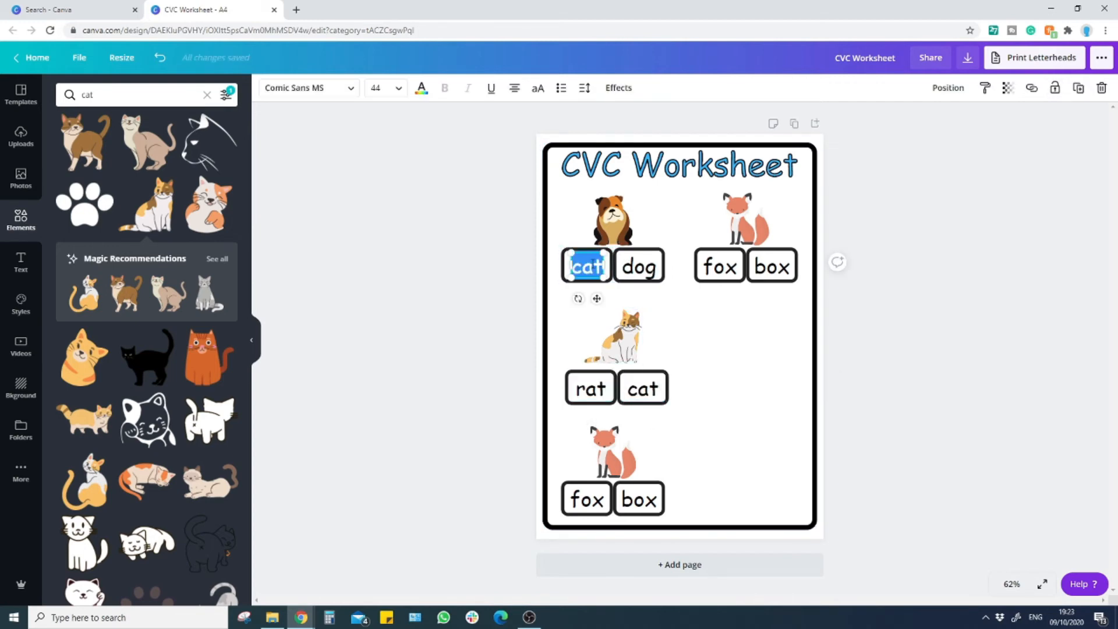
pyautogui.press('BackSpace')
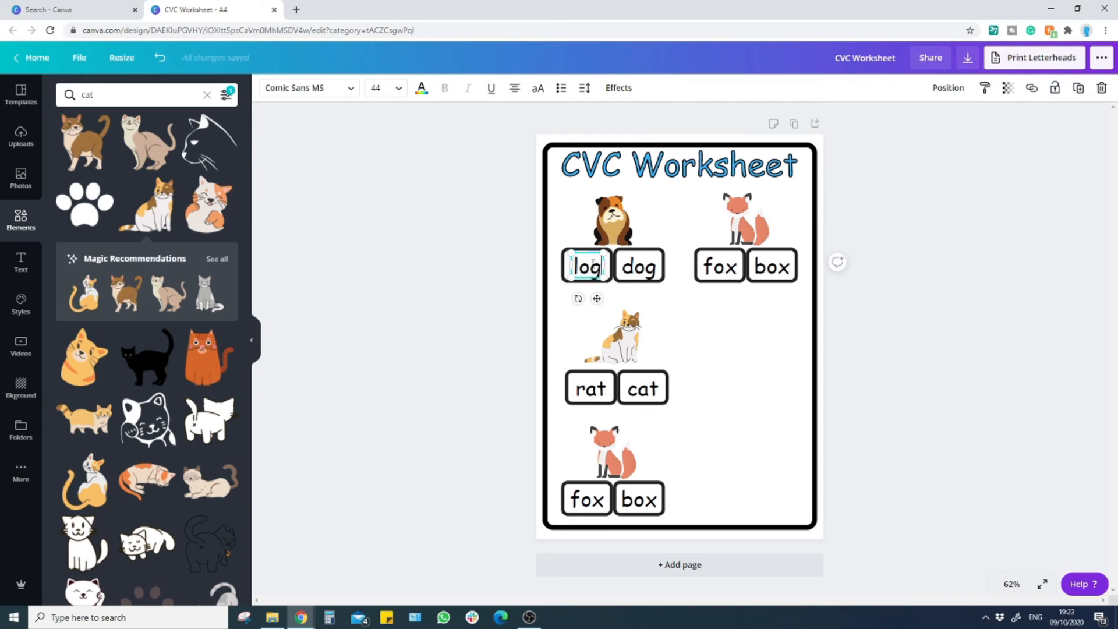
pyautogui.click(766, 375)
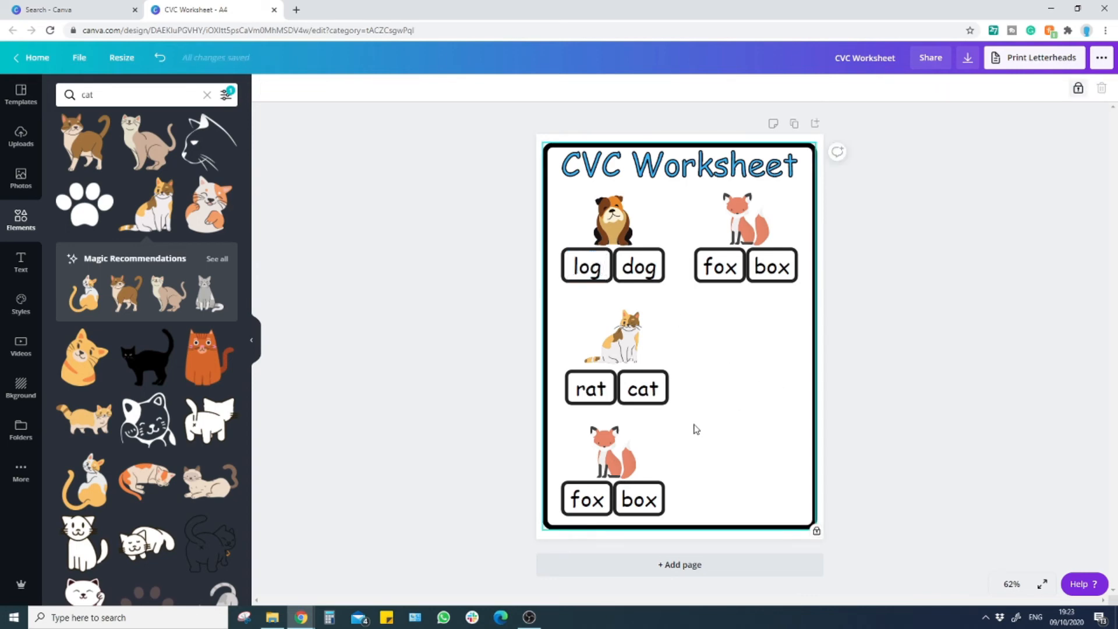
# Search the elements for "bus", delete the bottom row's fox, and place the red double-decker bus above that pair of boxes.
pyautogui.click(608, 459)
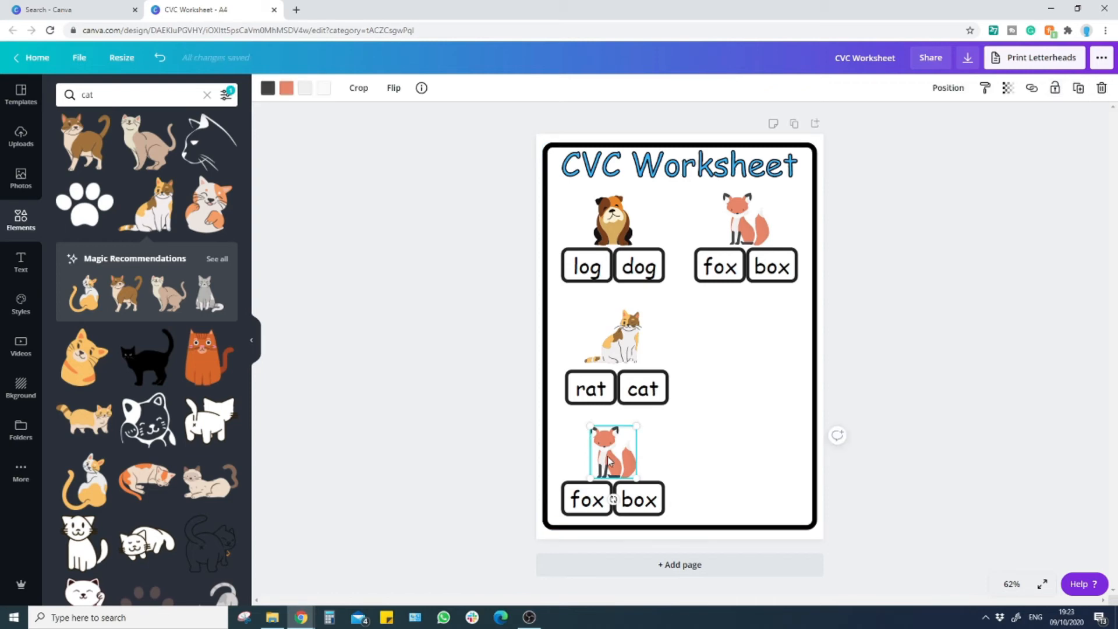
pyautogui.click(120, 94)
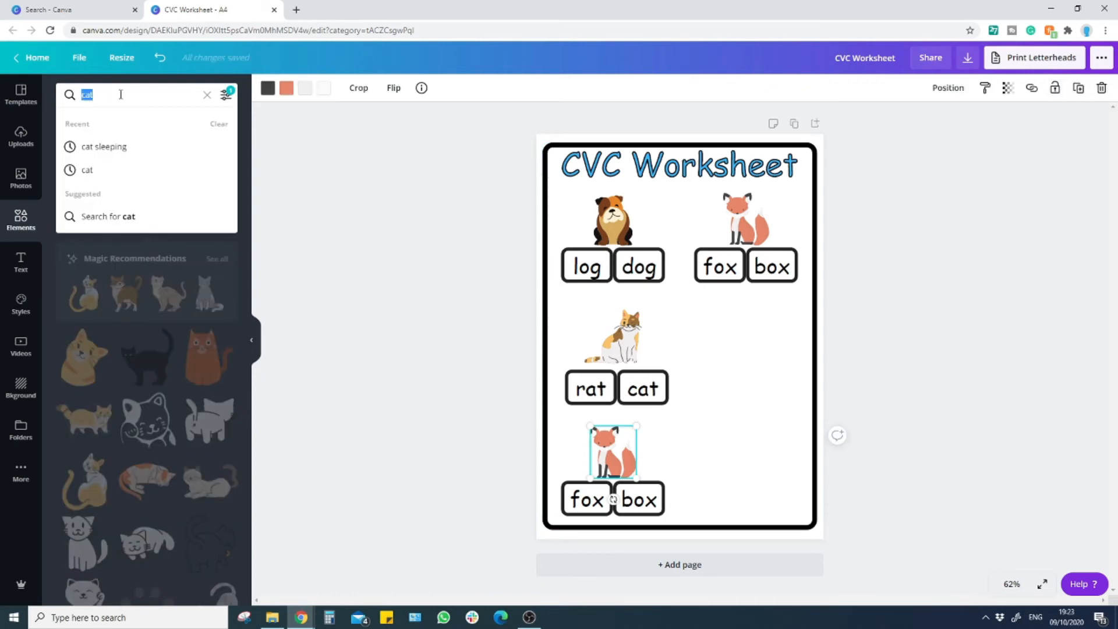
pyautogui.write('bus')
pyautogui.press('Return')
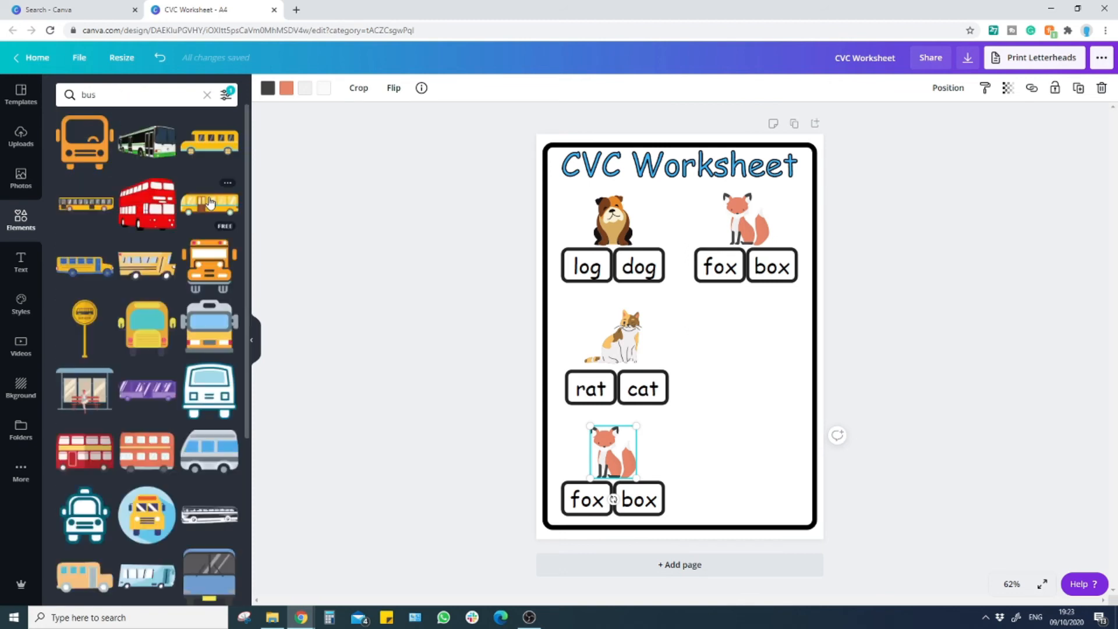
pyautogui.press('Delete')
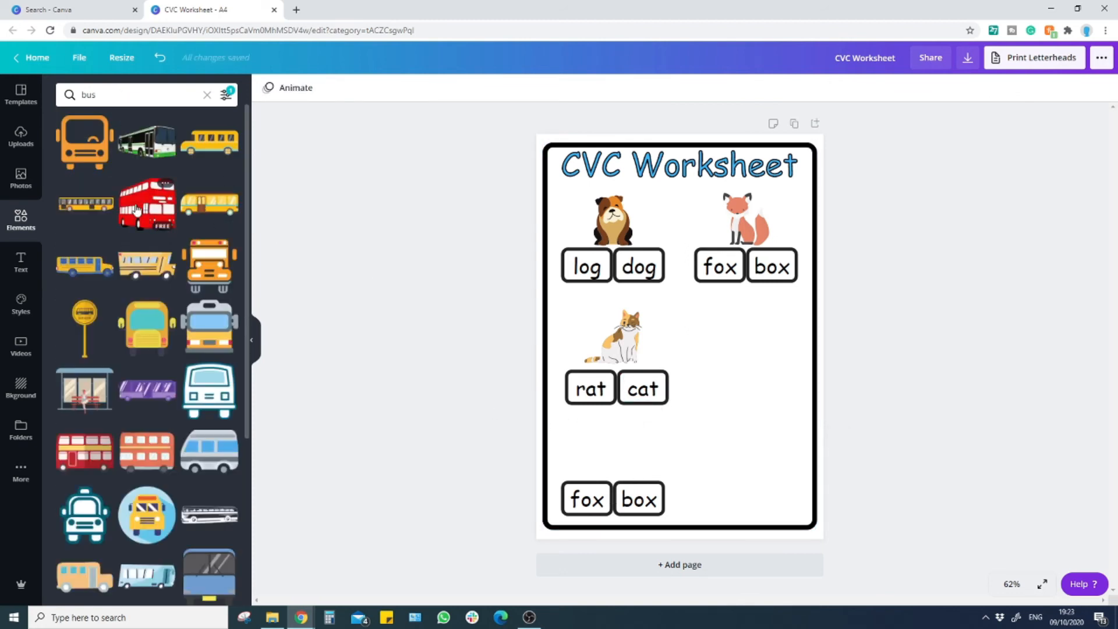
pyautogui.moveTo(136, 209); pyautogui.dragTo(624, 458)
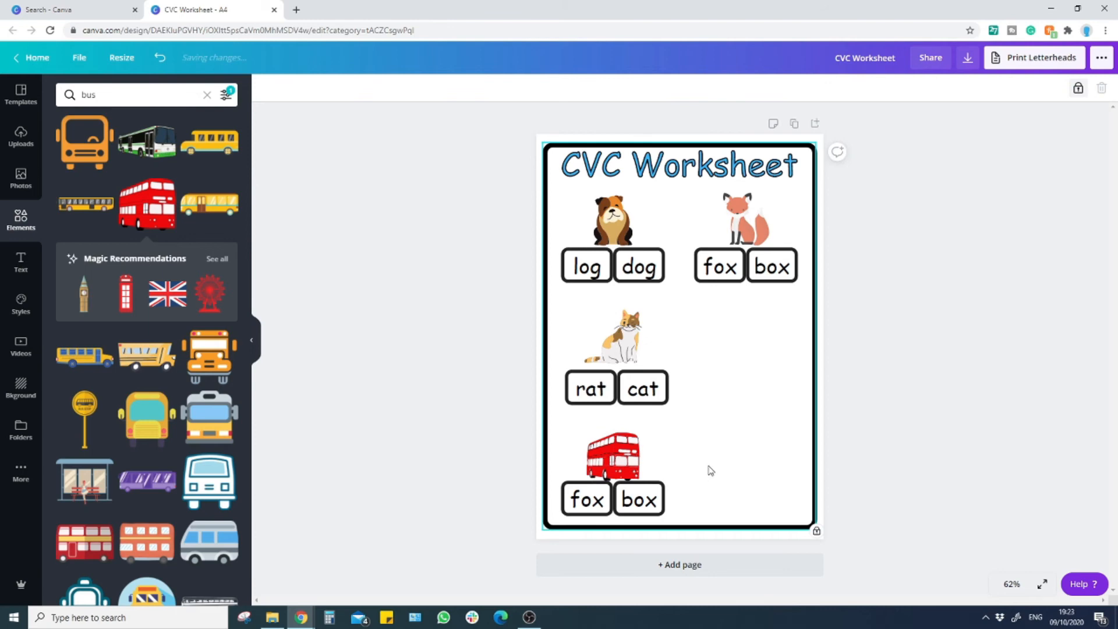
# Change the words below the bus picture to "bus" and "run".
pyautogui.doubleClick(584, 498)
pyautogui.write('bus')
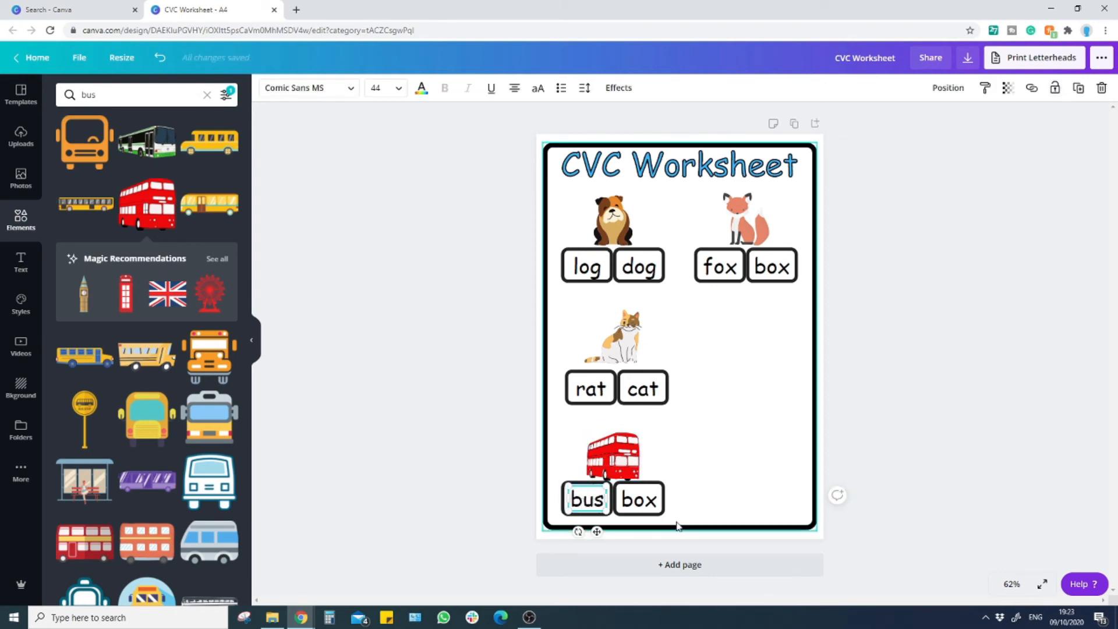
pyautogui.click(645, 507)
pyautogui.doubleClick(646, 502)
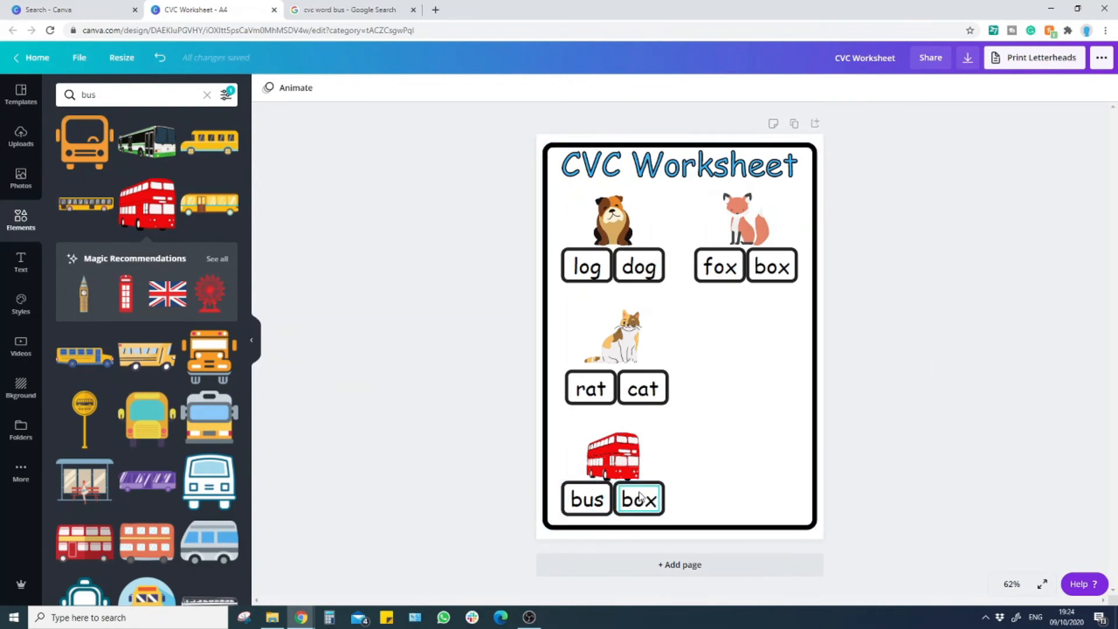
pyautogui.doubleClick(641, 498)
pyautogui.write('run')
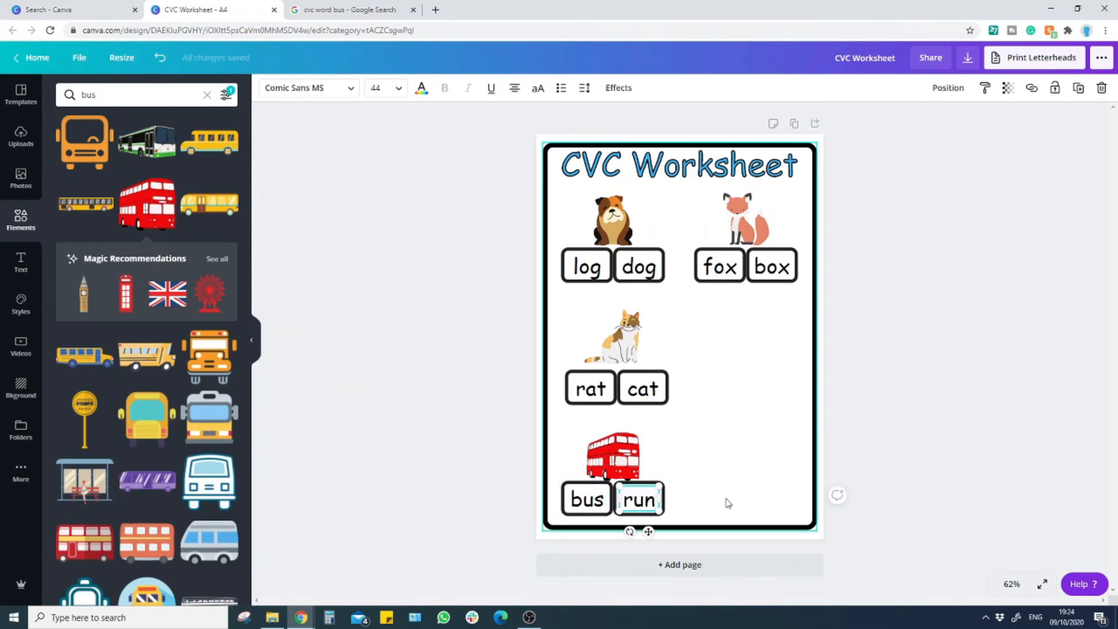
pyautogui.click(907, 407)
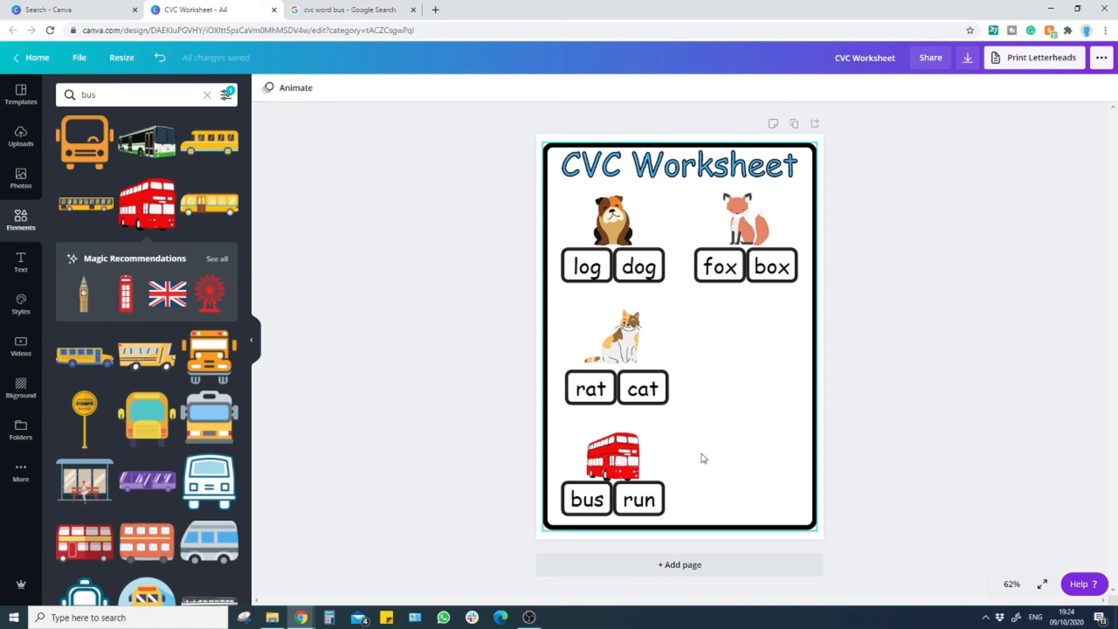
# Duplicate the cat and bus pictures with their word boxes and place the copies level with them in the page's right half.
pyautogui.moveTo(707, 440); pyautogui.dragTo(717, 499)
pyautogui.moveTo(691, 329); pyautogui.dragTo(560, 520)
pyautogui.hotkey('ctrl', 'd')
pyautogui.moveTo(642, 383); pyautogui.dragTo(753, 369)
# Delete the copied cat, search the elements for "jog", and place the runner in green shorts, shrunk, above the middle-right pair of boxes.
pyautogui.click(764, 348)
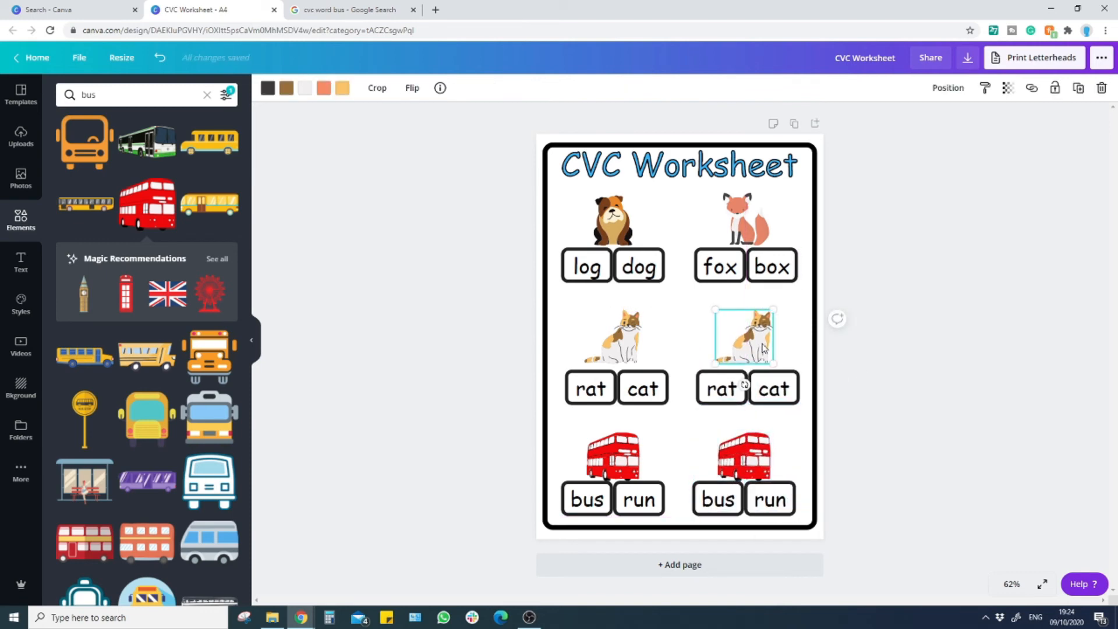
pyautogui.press('Delete')
pyautogui.click(140, 98)
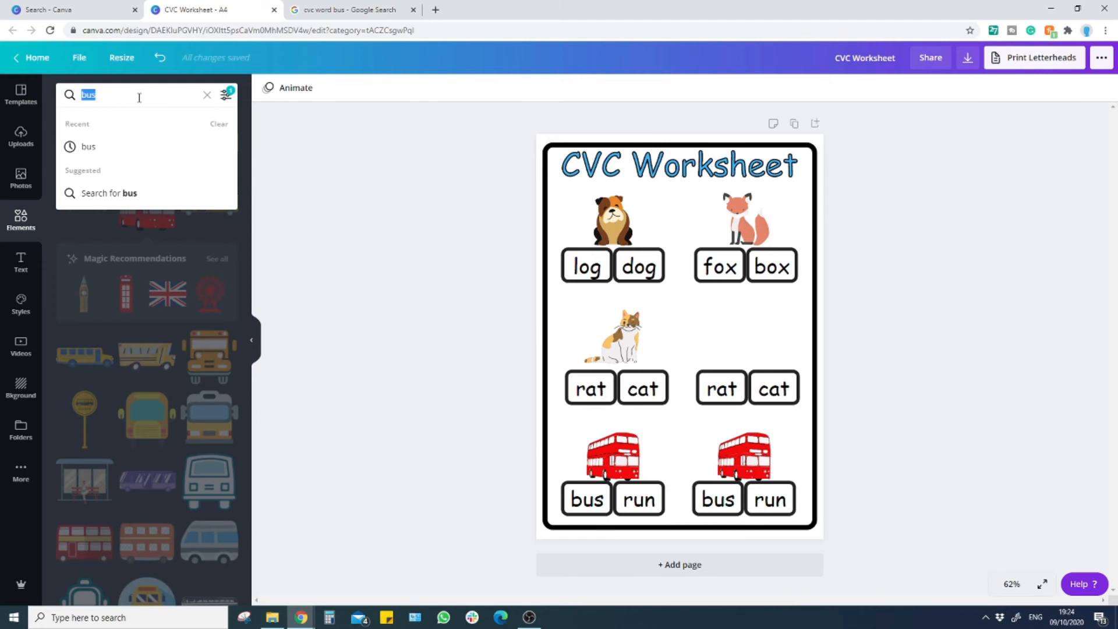
pyautogui.write('jog')
pyautogui.press('Return')
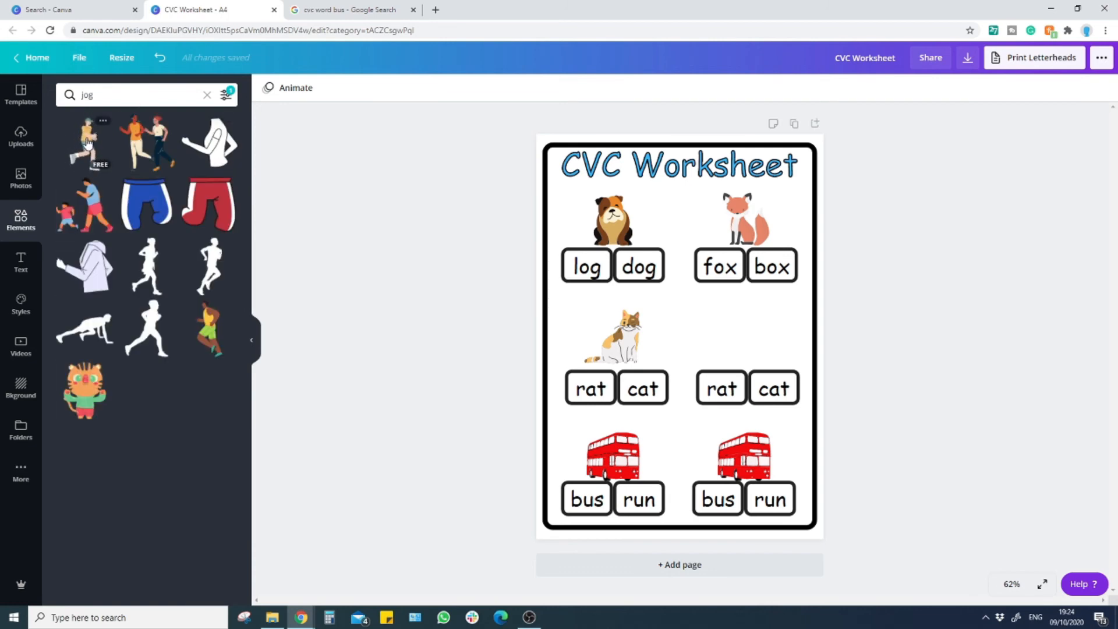
pyautogui.click(208, 337)
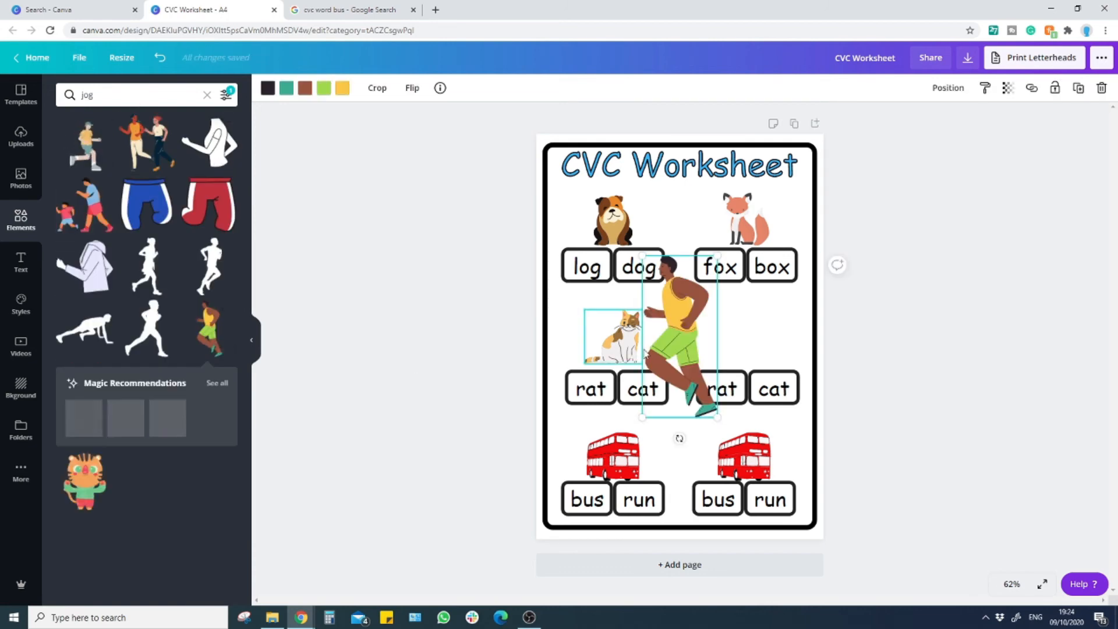
pyautogui.moveTo(715, 416); pyautogui.dragTo(744, 324)
pyautogui.moveTo(765, 368); pyautogui.dragTo(759, 352)
pyautogui.moveTo(745, 323); pyautogui.dragTo(750, 337)
pyautogui.click(924, 326)
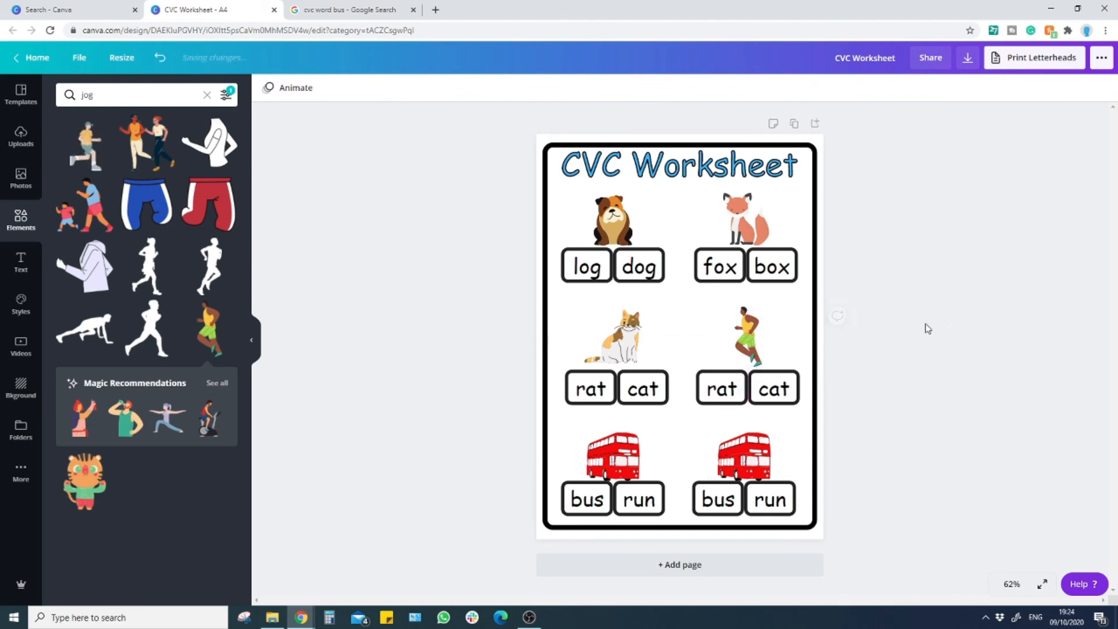
# Search the elements for "pig", delete the copied bus, and place the pink pig, shrunk, above the bottom-right pair of boxes.
pyautogui.click(111, 91)
pyautogui.write('pig')
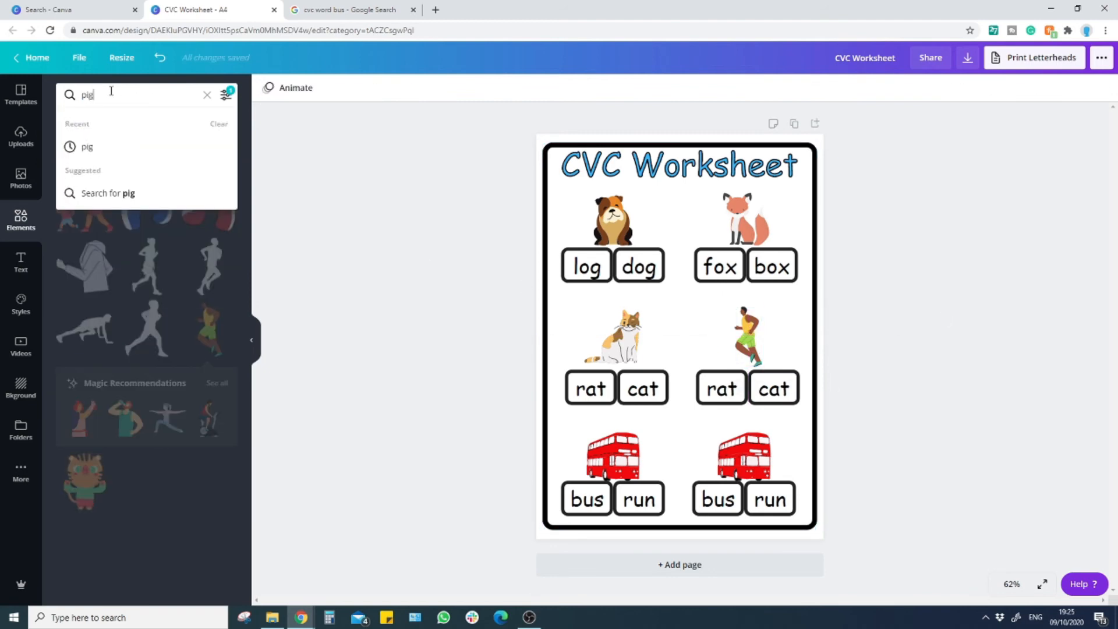
pyautogui.press('Return')
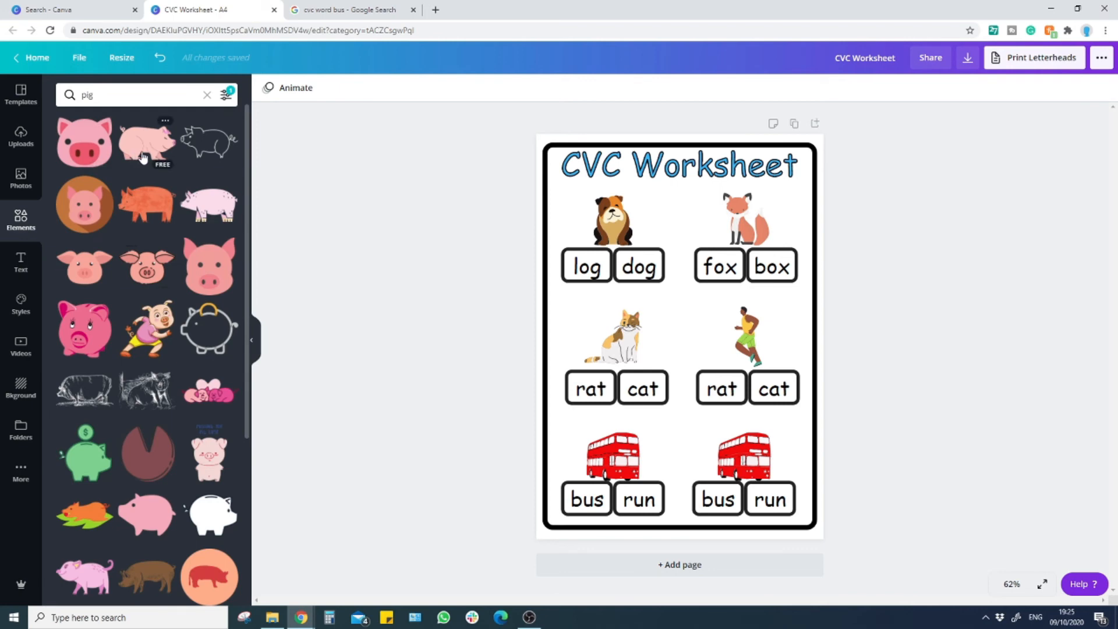
pyautogui.click(135, 156)
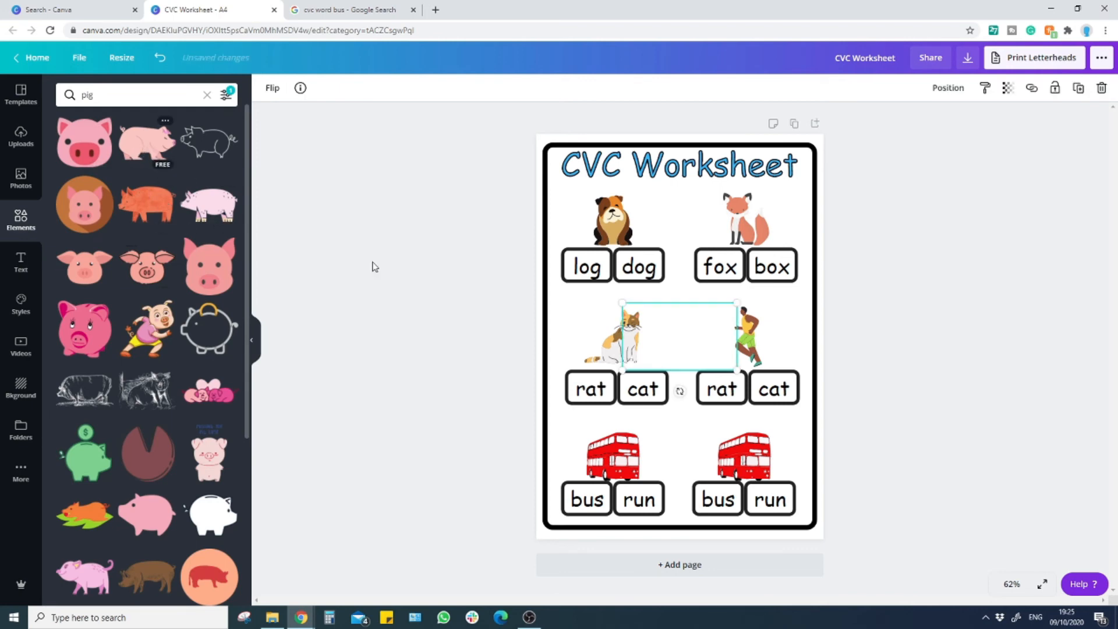
pyautogui.click(756, 474)
pyautogui.press('Delete')
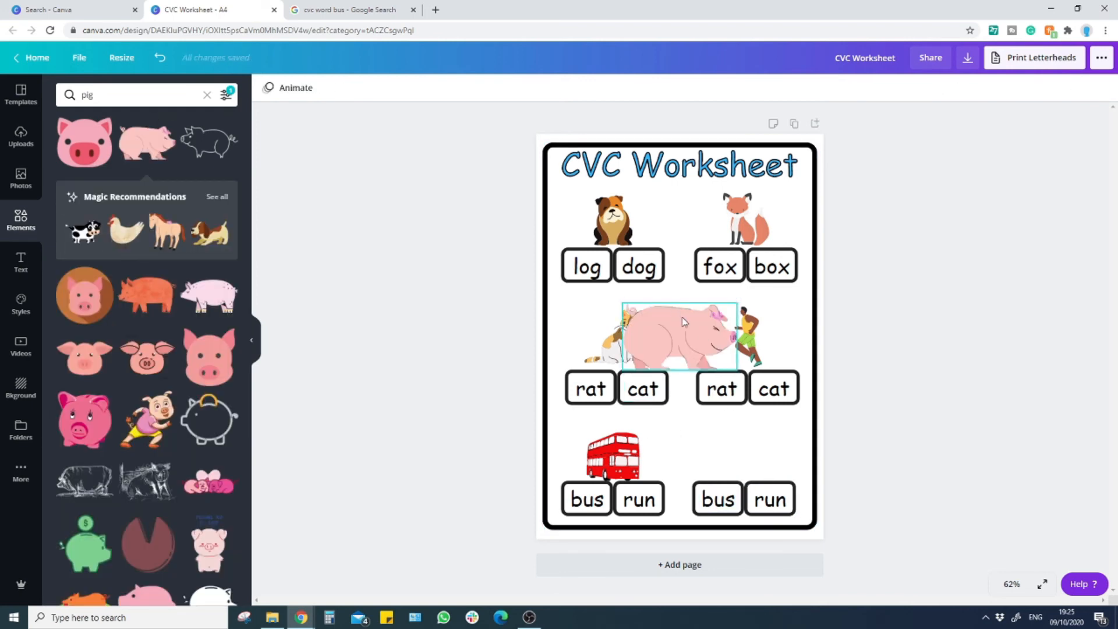
pyautogui.moveTo(734, 368); pyautogui.dragTo(744, 454)
pyautogui.moveTo(743, 456)
pyautogui.mouseDown()
pyautogui.moveTo(745, 466)
pyautogui.moveTo(752, 451)
pyautogui.mouseUp()
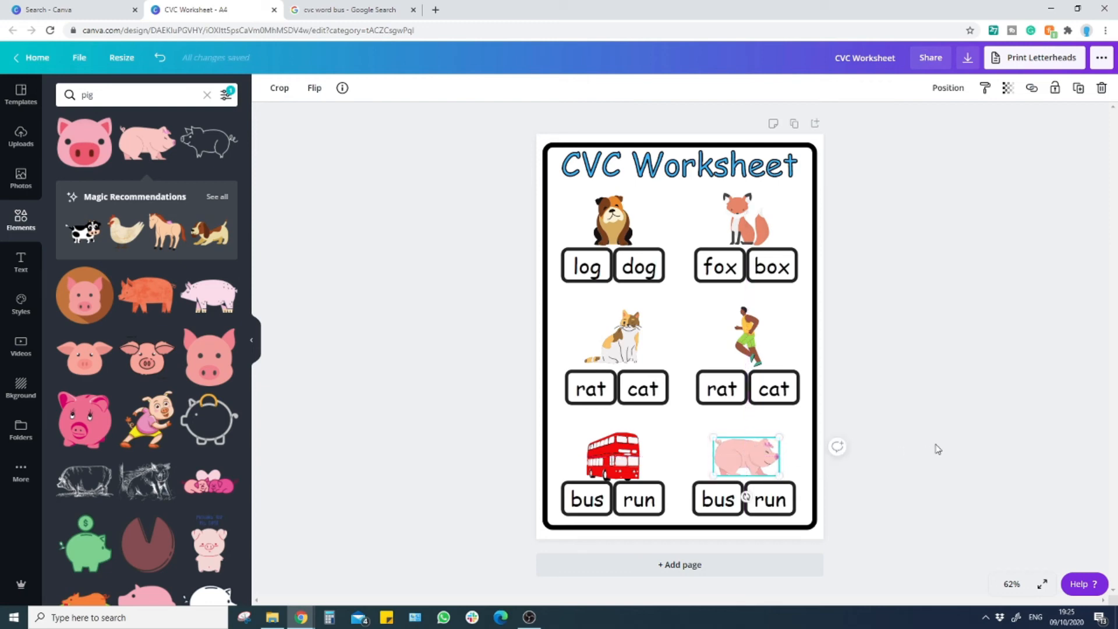
# Change the first word below the pig picture to "pig".
pyautogui.doubleClick(712, 494)
pyautogui.write('pig')
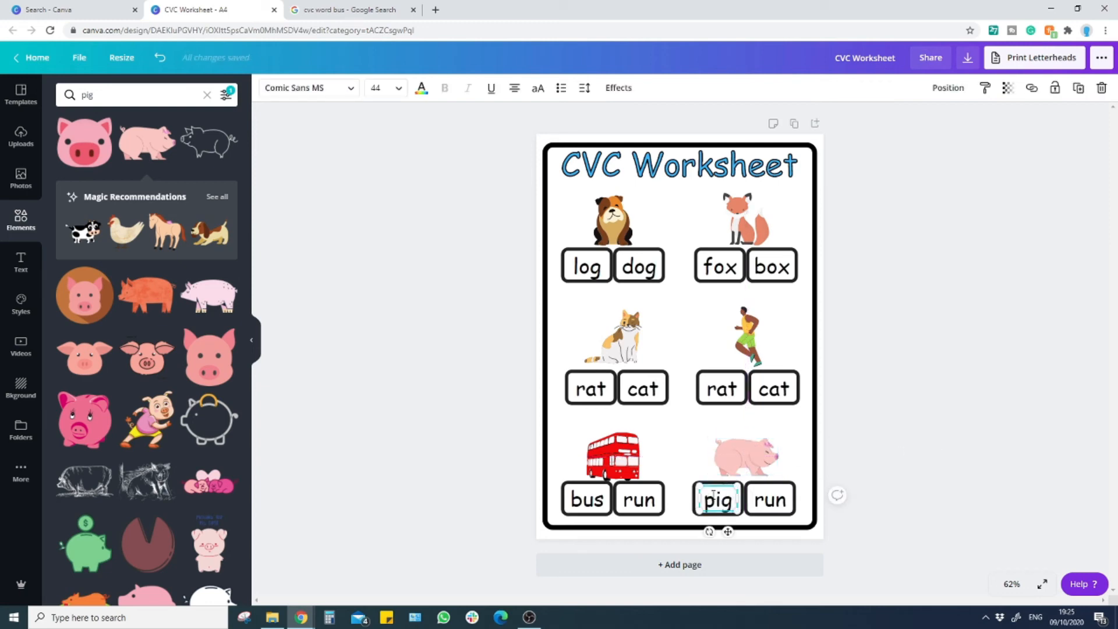
pyautogui.click(937, 464)
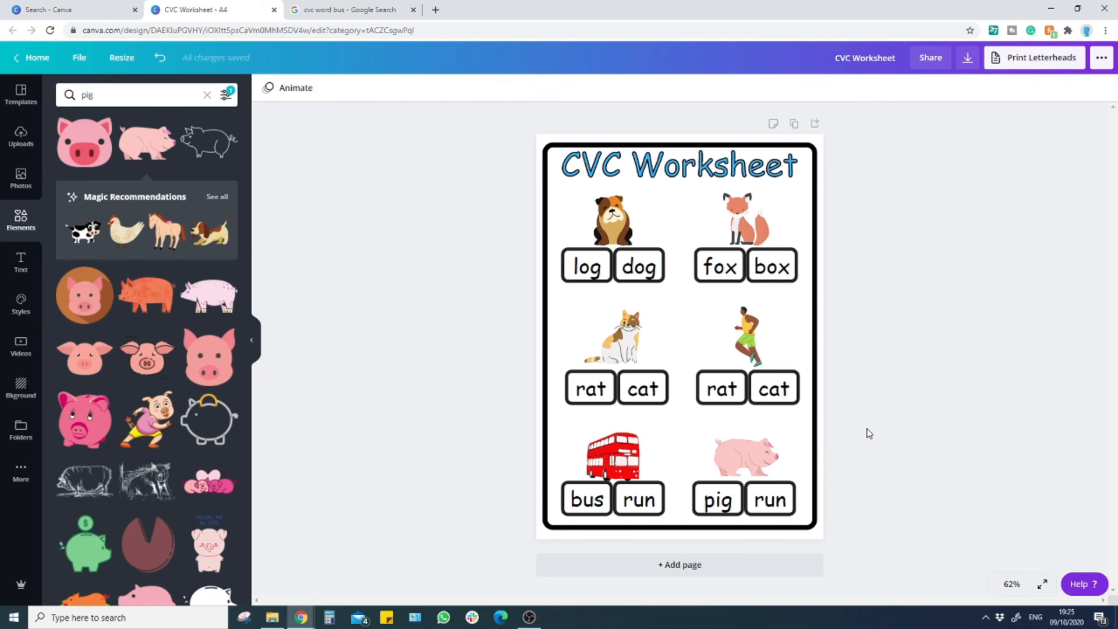
# Unlock the worksheet title, shrink it to font size 56.6, and recentre it slightly lower inside the border.
pyautogui.click(792, 174)
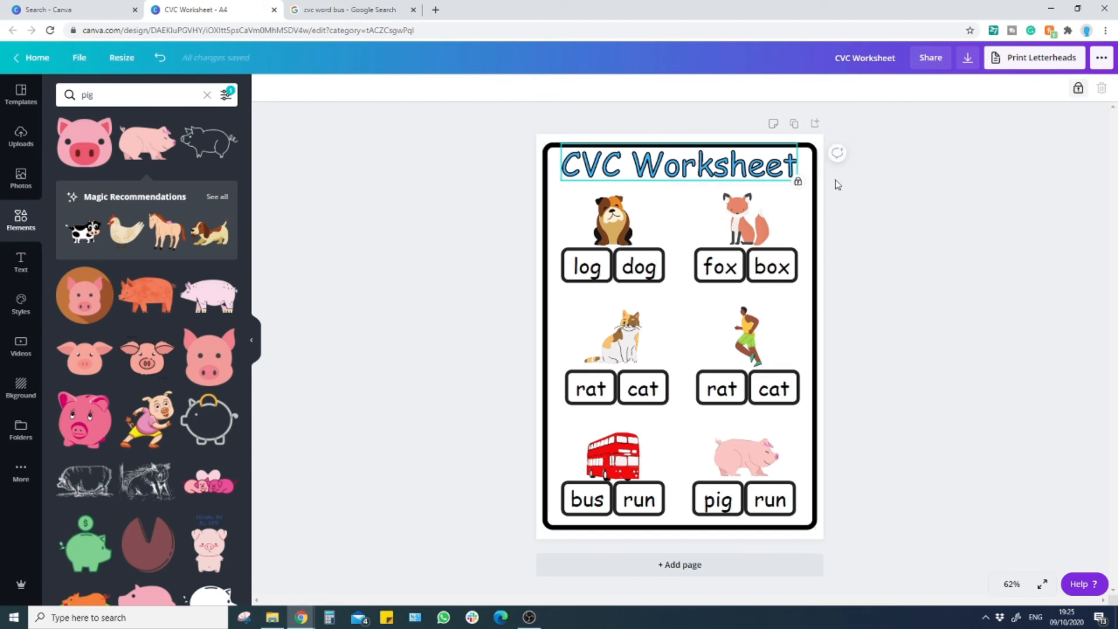
pyautogui.click(1078, 88)
pyautogui.moveTo(797, 181); pyautogui.dragTo(763, 167)
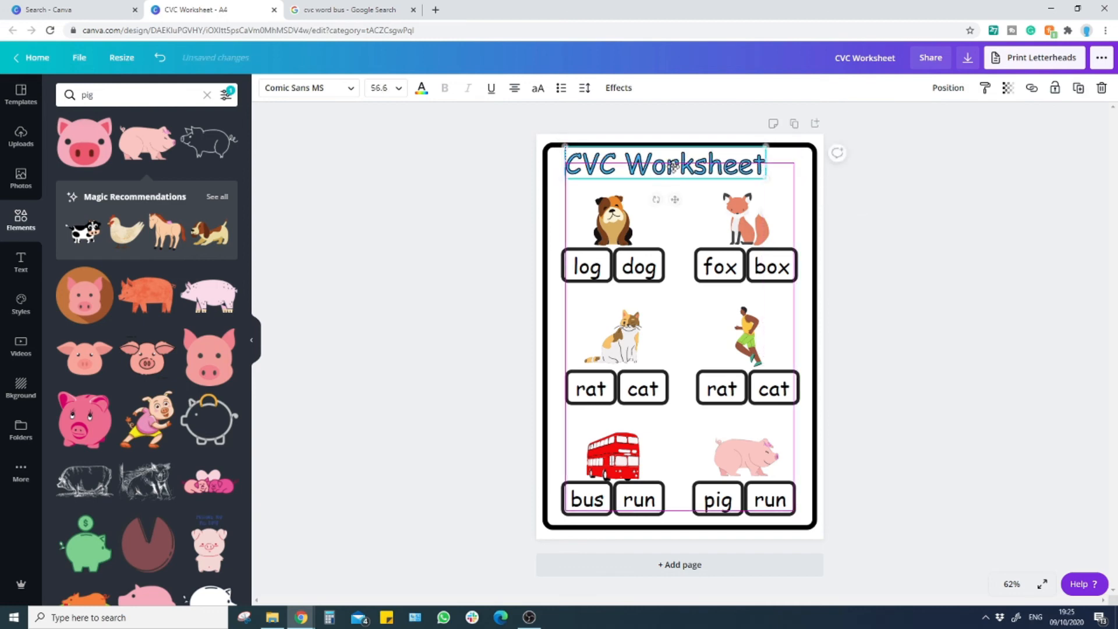
pyautogui.moveTo(661, 162); pyautogui.dragTo(678, 169)
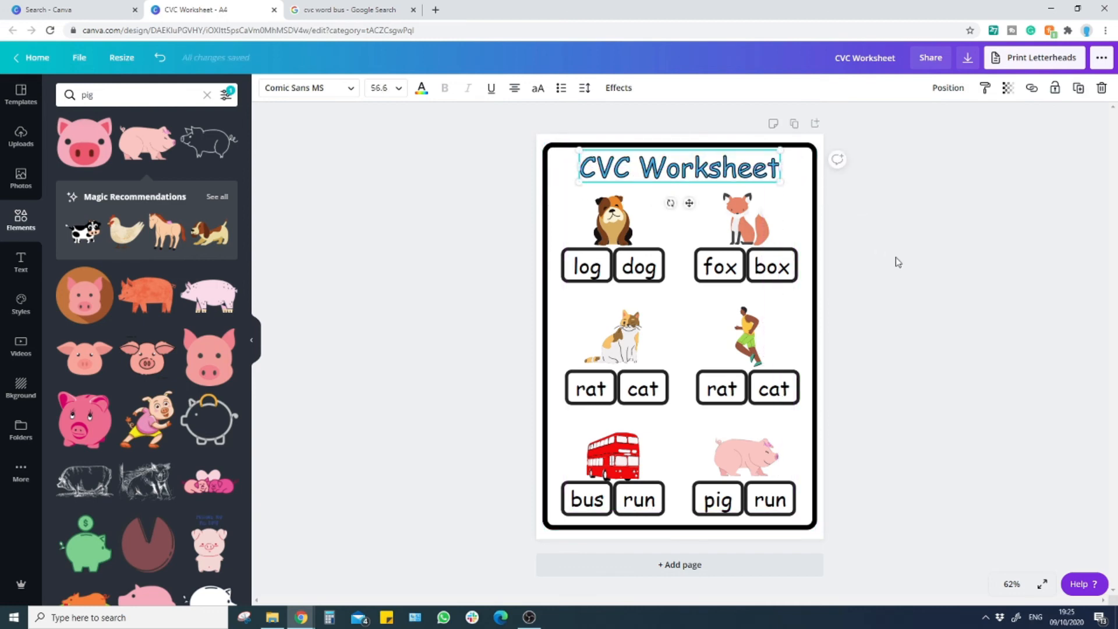
pyautogui.click(883, 267)
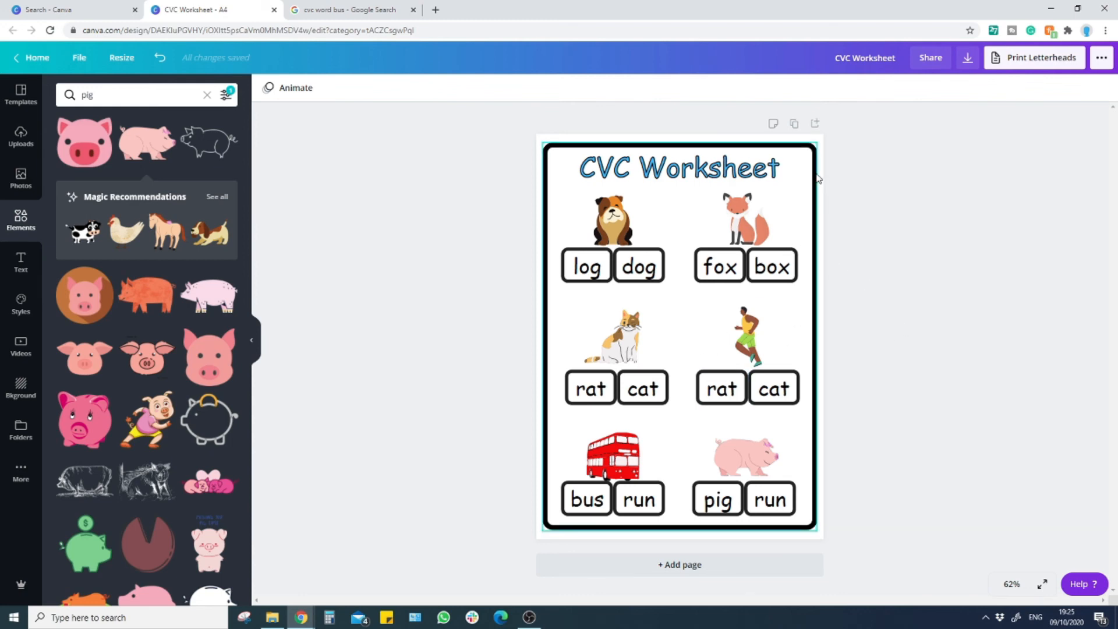
# Duplicate the worksheet page and enter "CVC Worksheet" as the design name.
pyautogui.click(793, 122)
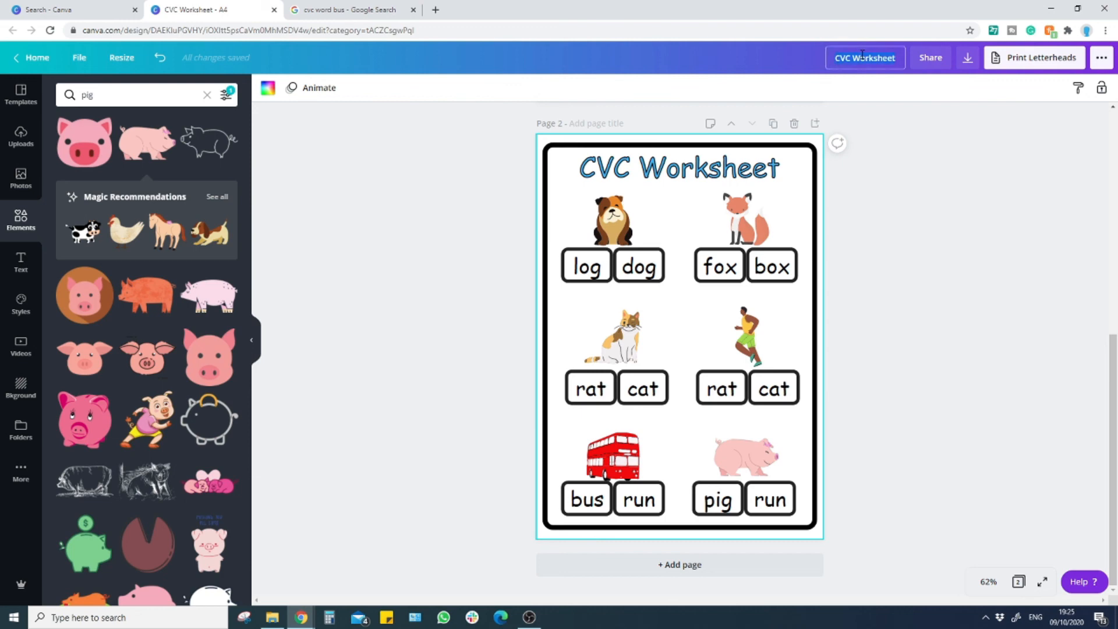
pyautogui.write('CVC Worksheet')
pyautogui.click(971, 225)
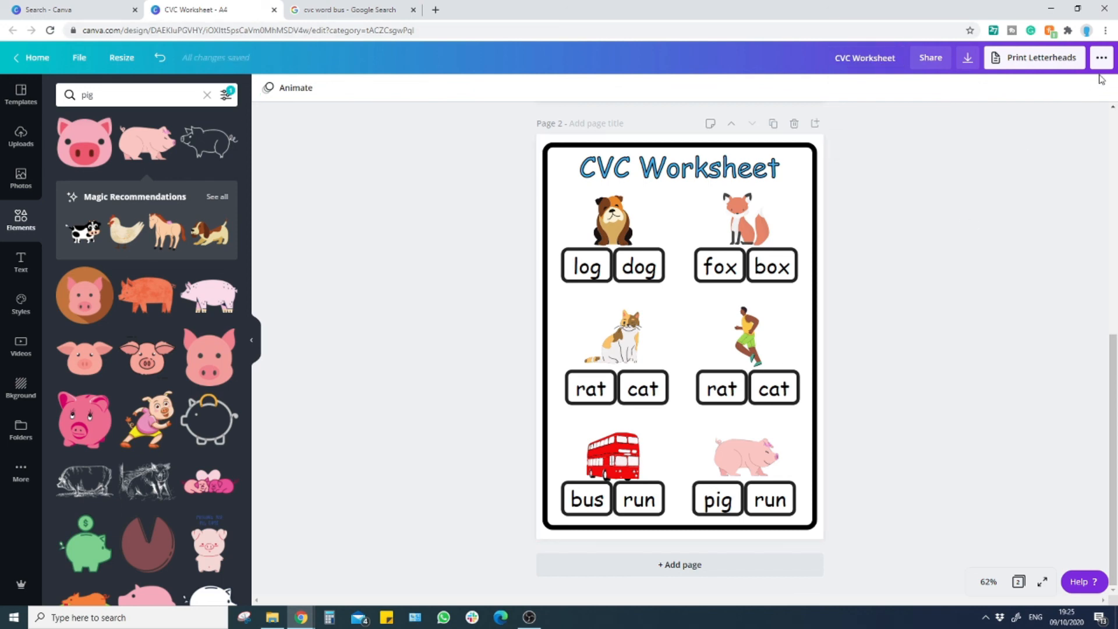
# Examine the file types offered for downloading the design, including PDF Print, and the design's file commands.
pyautogui.click(1100, 58)
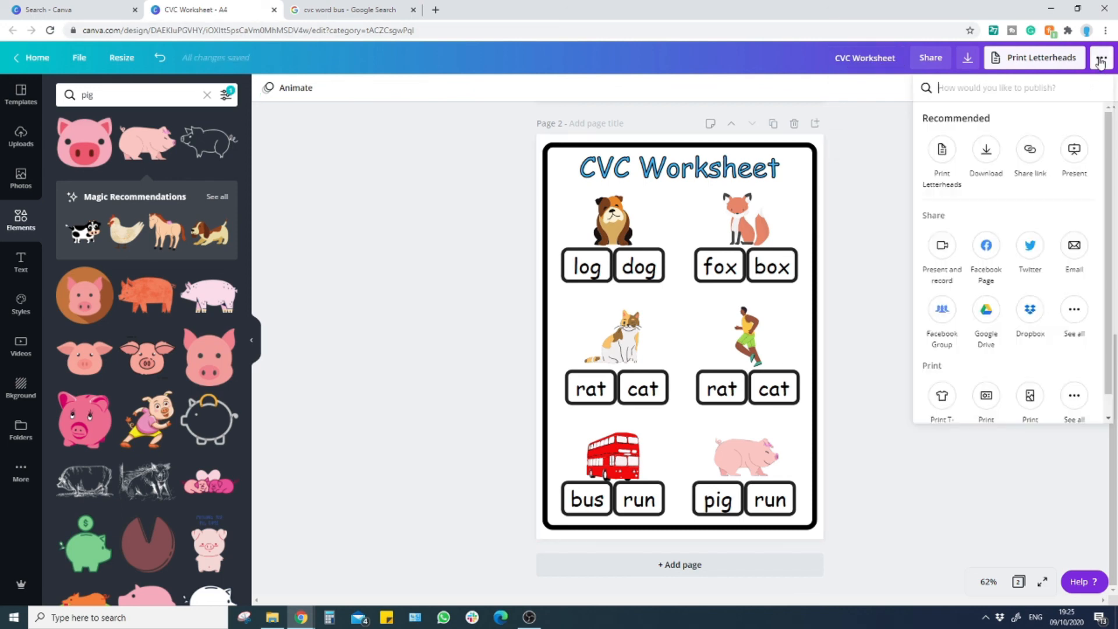
pyautogui.click(987, 151)
pyautogui.click(983, 203)
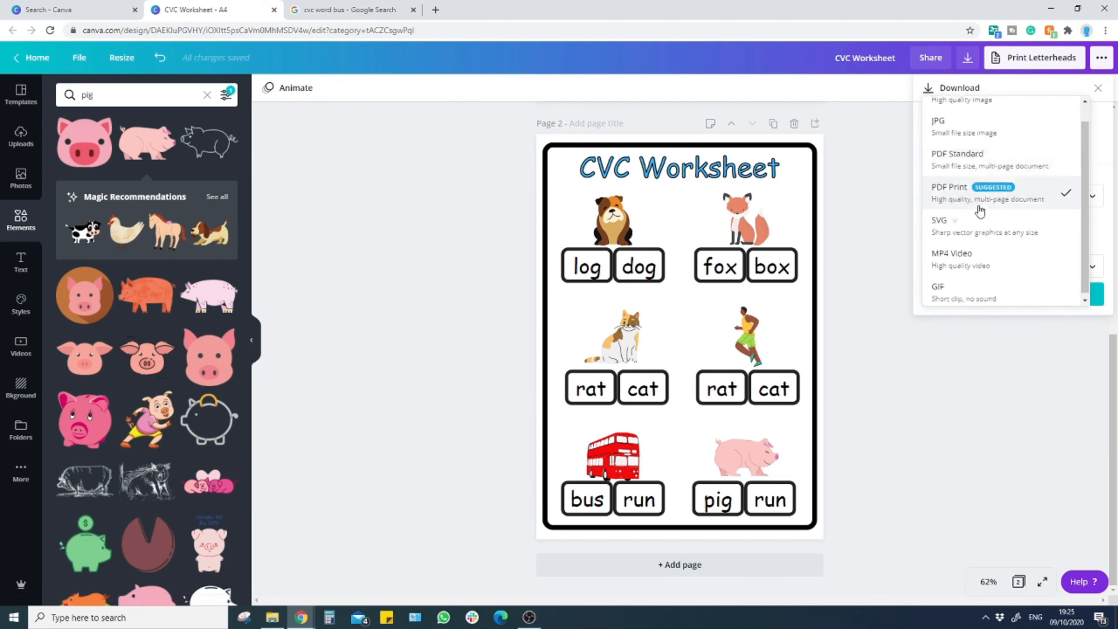
pyautogui.scroll(1, 986, 276)
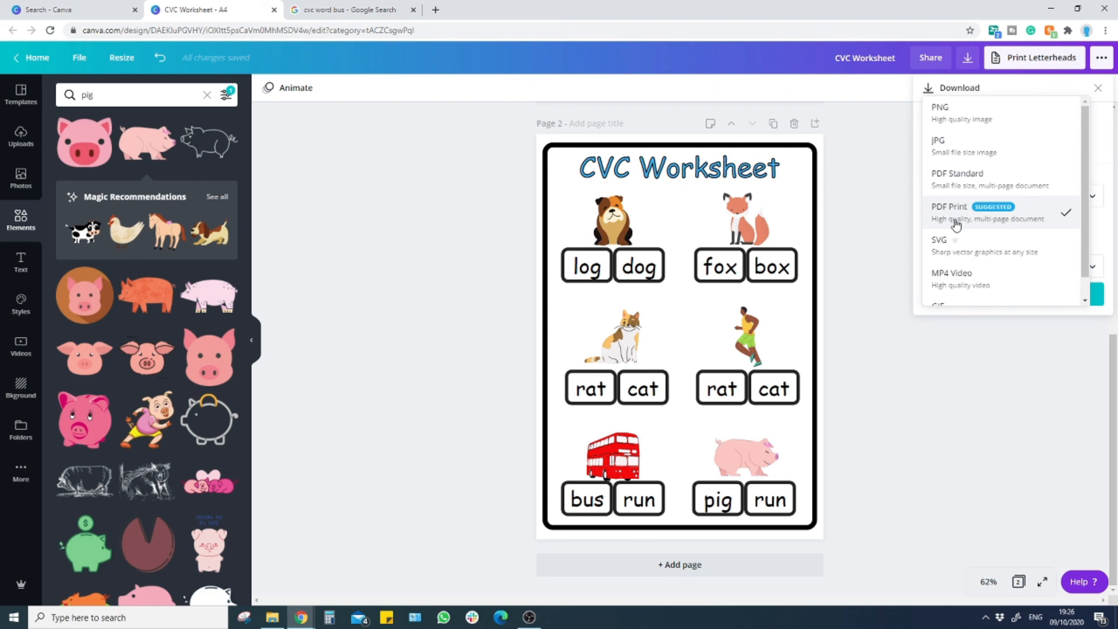
pyautogui.scroll(-1, 966, 224)
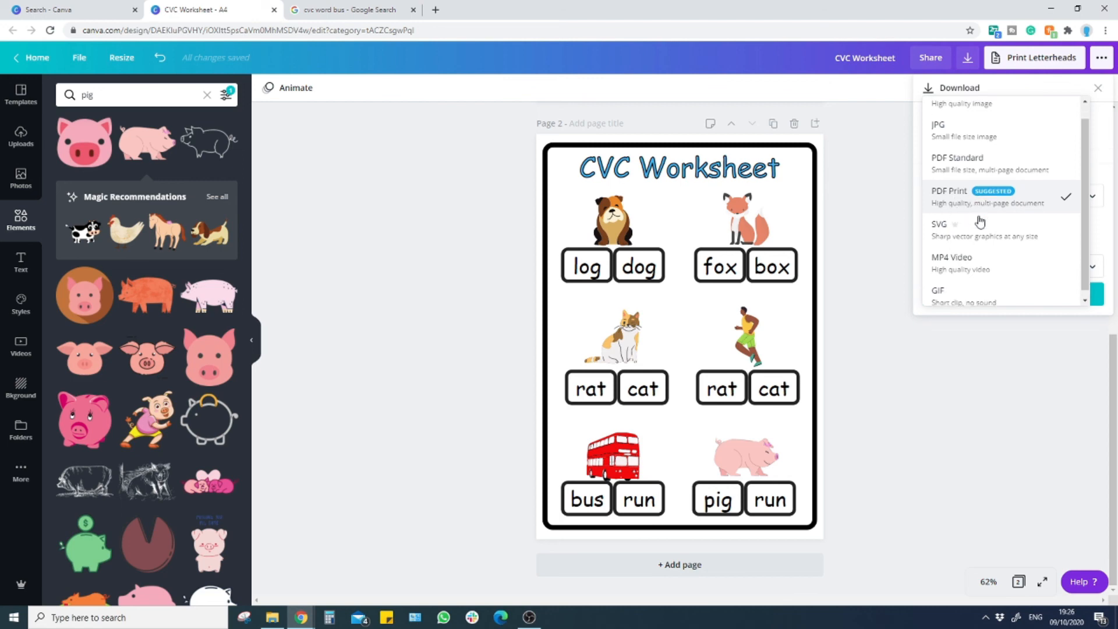
pyautogui.click(982, 418)
pyautogui.click(978, 419)
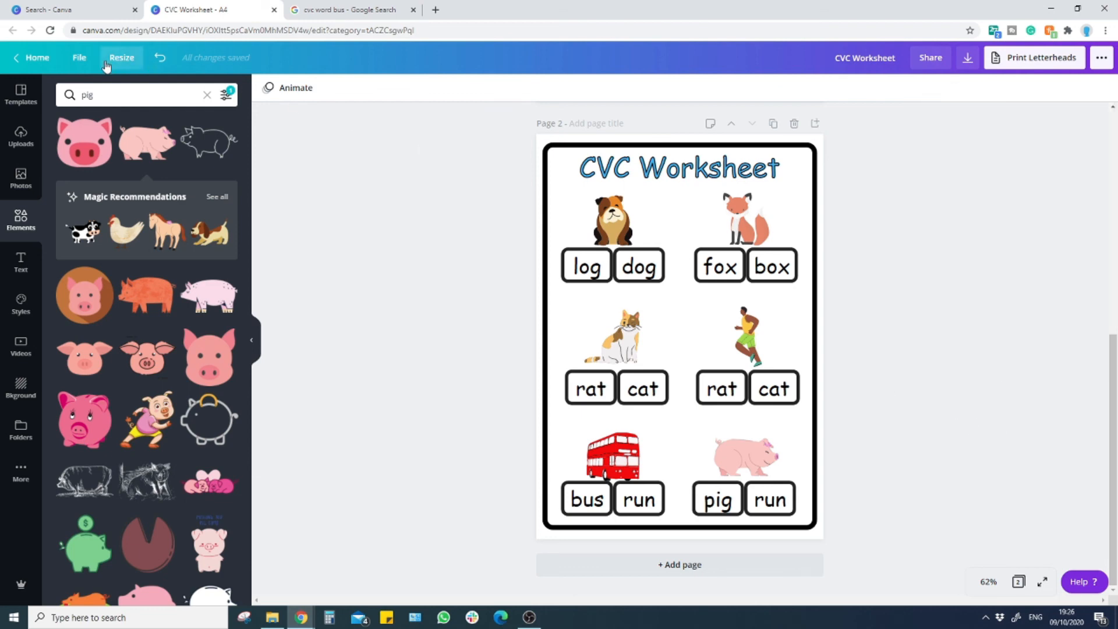
pyautogui.click(80, 58)
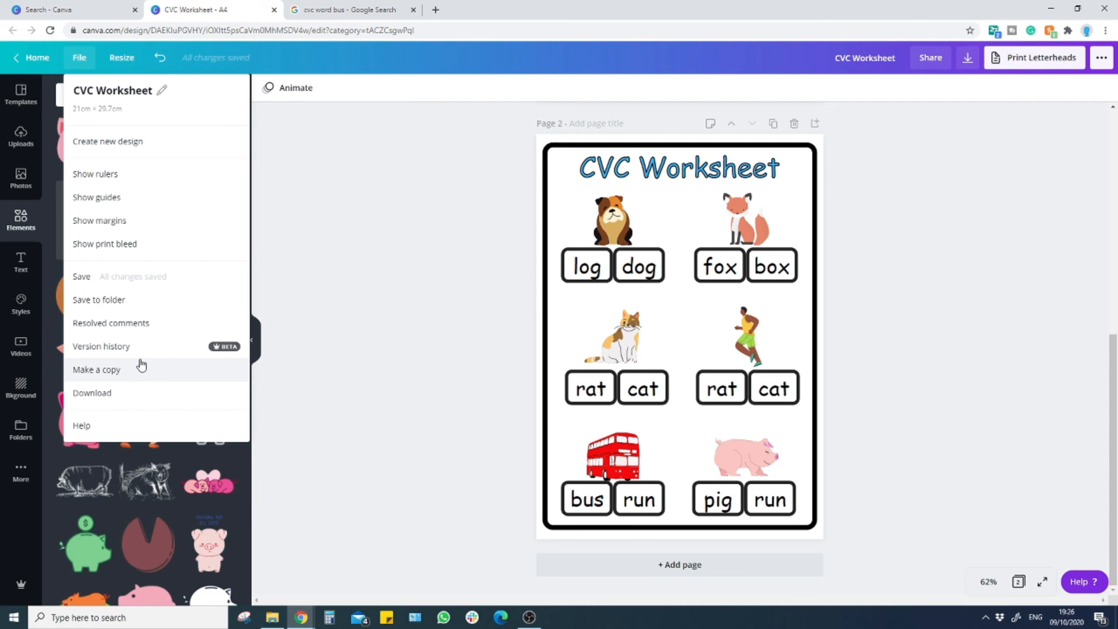
pyautogui.click(352, 451)
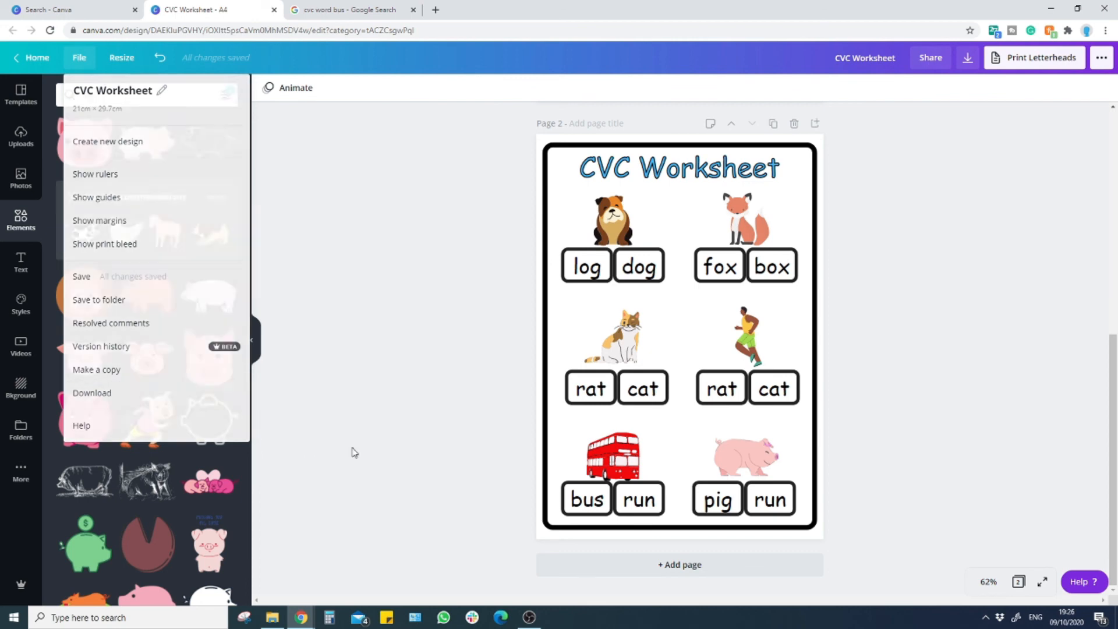
pyautogui.scroll(-12, 207, 326)
pyautogui.scroll(-3, 199, 341)
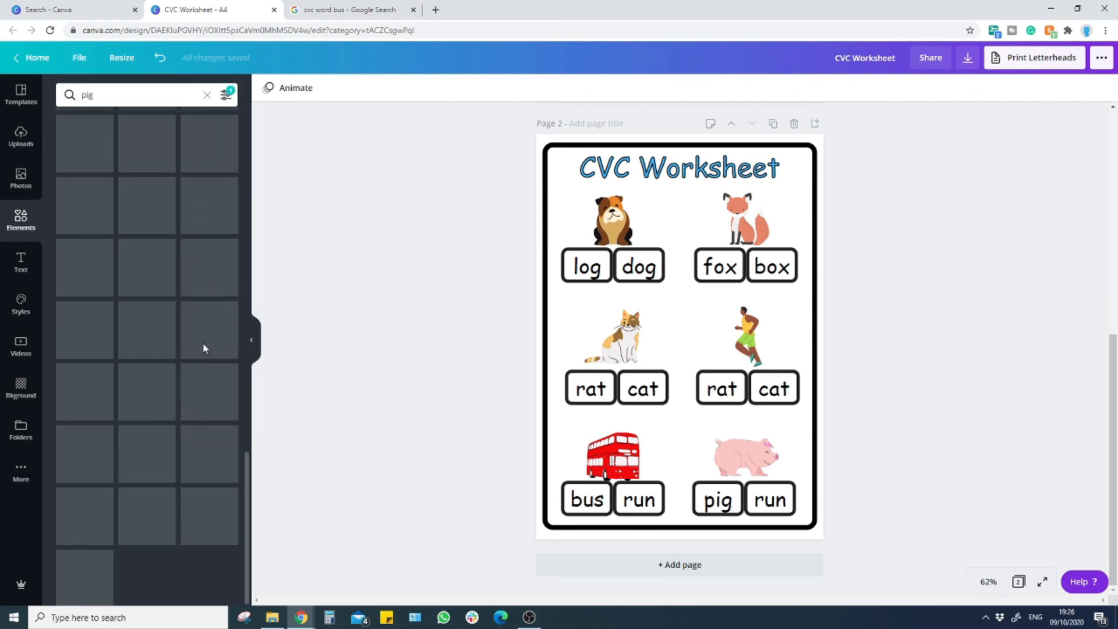